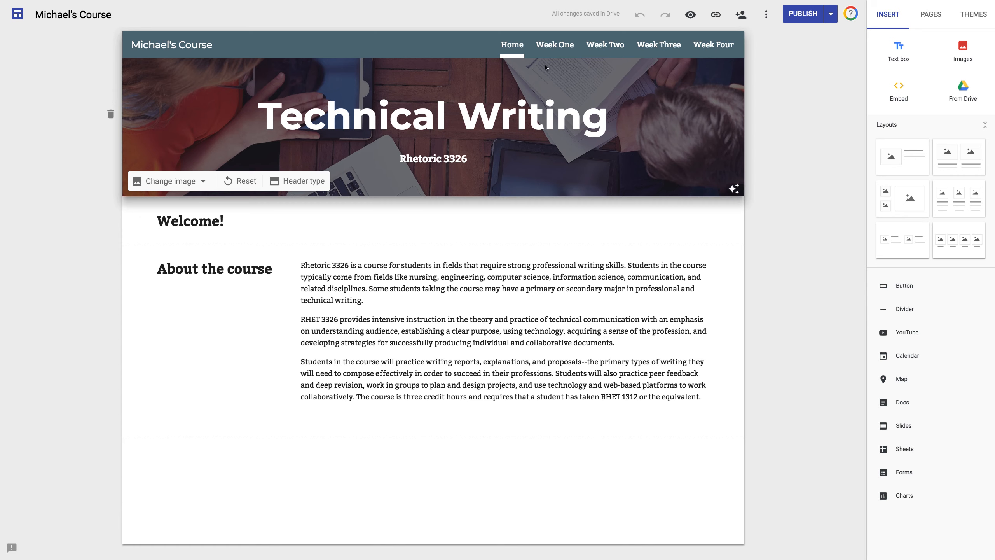
Go through Week Two to the Week Three page, which lists four weekly learning goals
{"action": "left_click", "coordinate": [606, 46]}
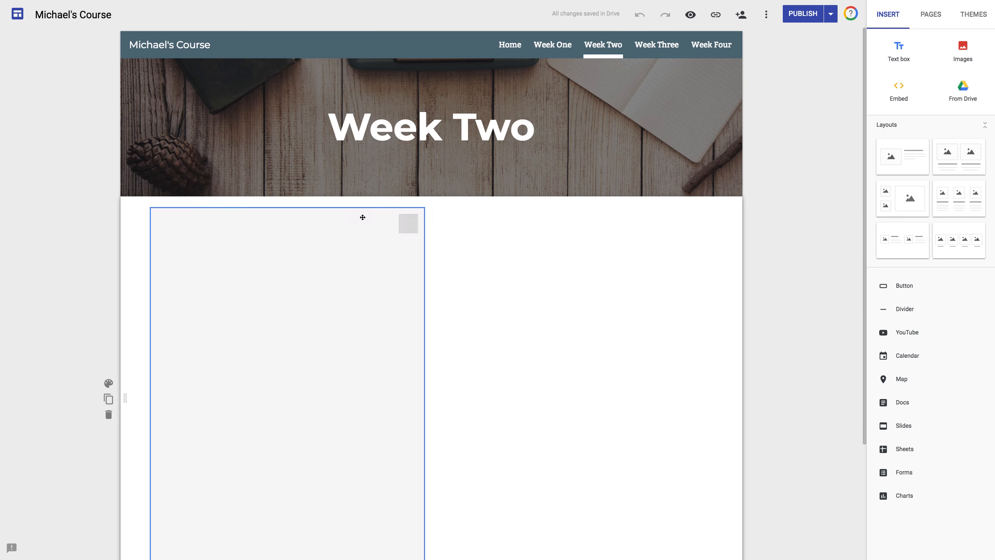
{"action": "left_click", "coordinate": [657, 45]}
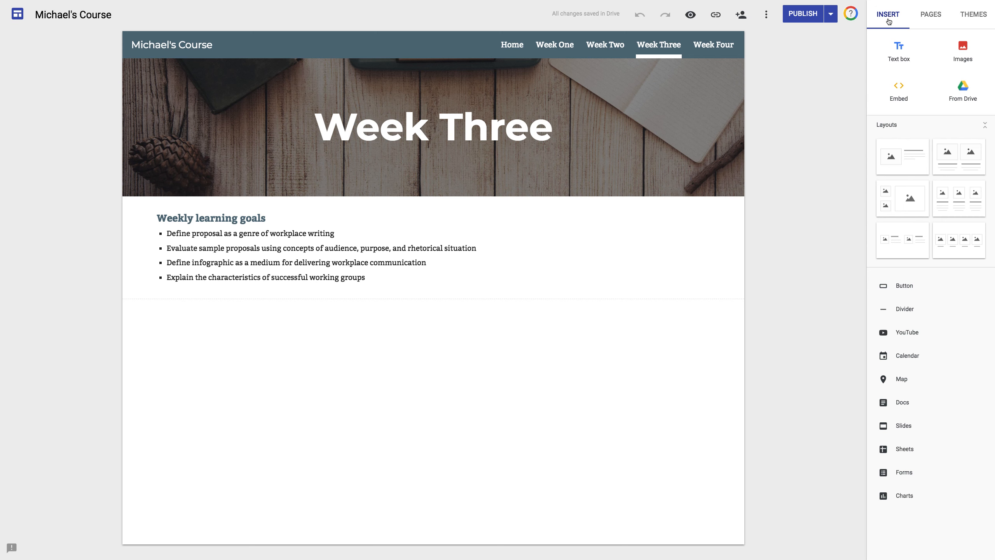
{"action": "left_click", "coordinate": [933, 16]}
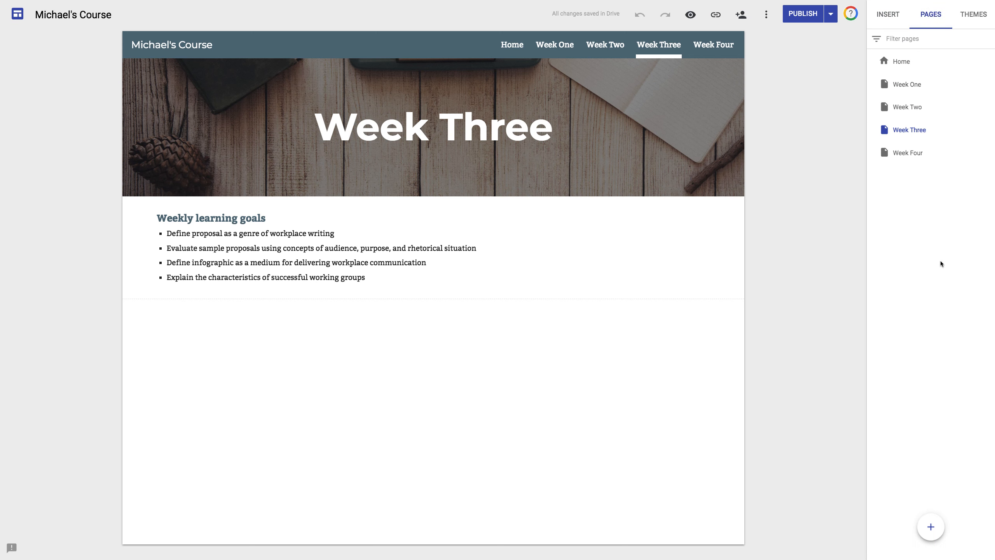
{"action": "left_click", "coordinate": [972, 14]}
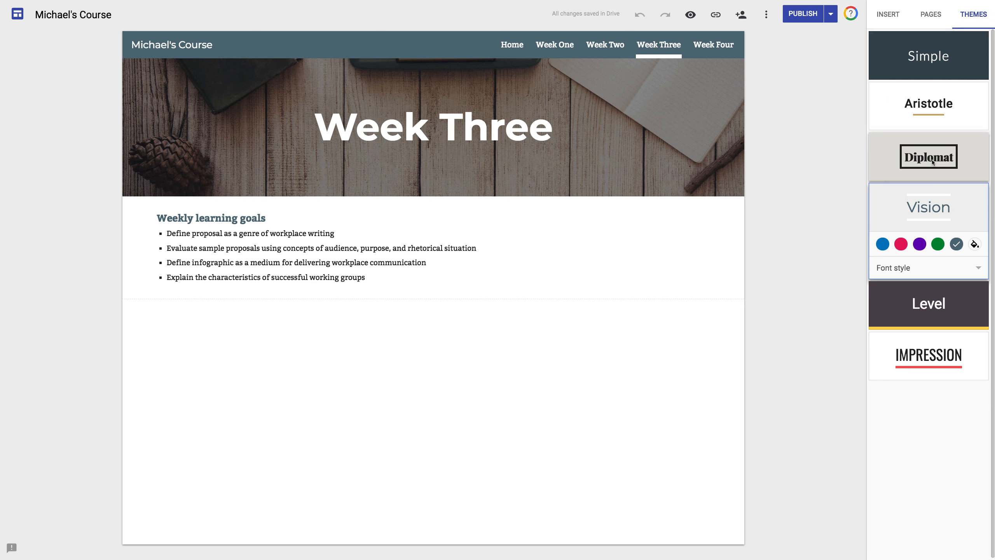
{"action": "left_click", "coordinate": [881, 19]}
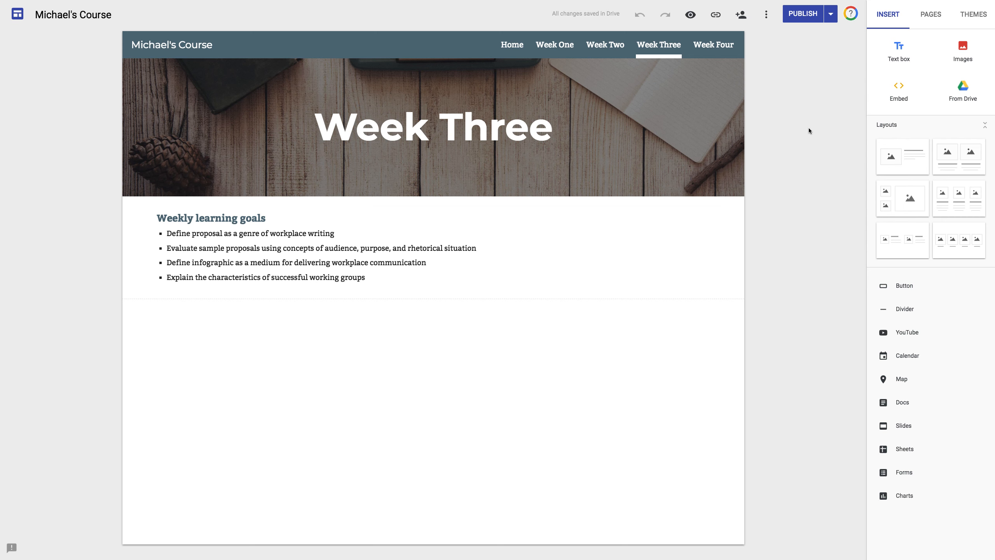
Browse Drive from the Insert panel into 03 RHET 7372, then the Michael's Site folder
{"action": "left_click", "coordinate": [968, 91]}
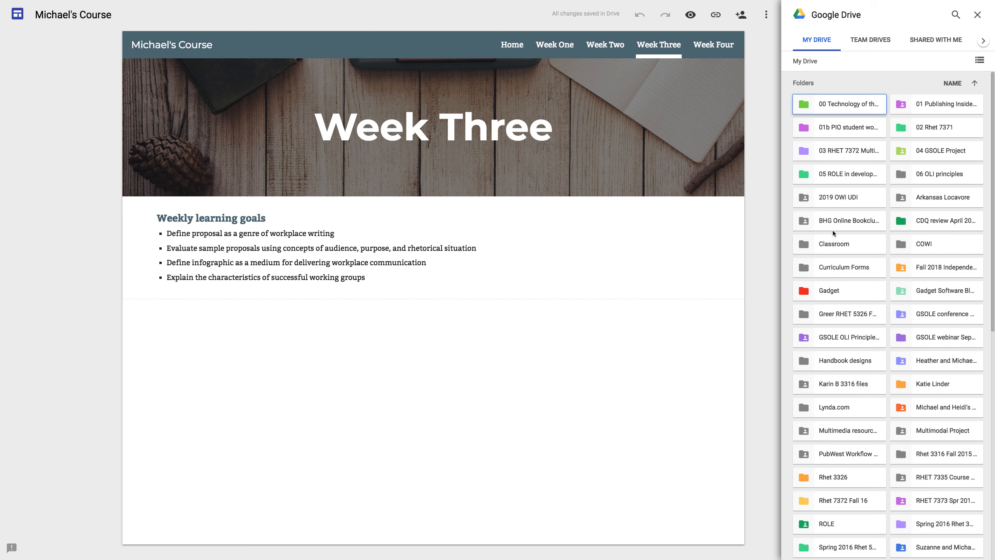
{"action": "double_click", "coordinate": [839, 149]}
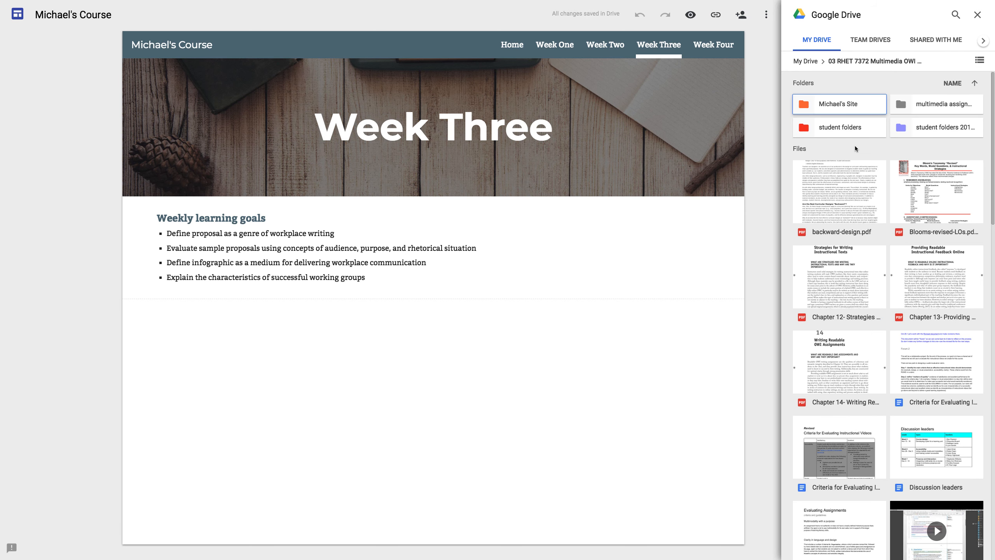
{"action": "double_click", "coordinate": [839, 104]}
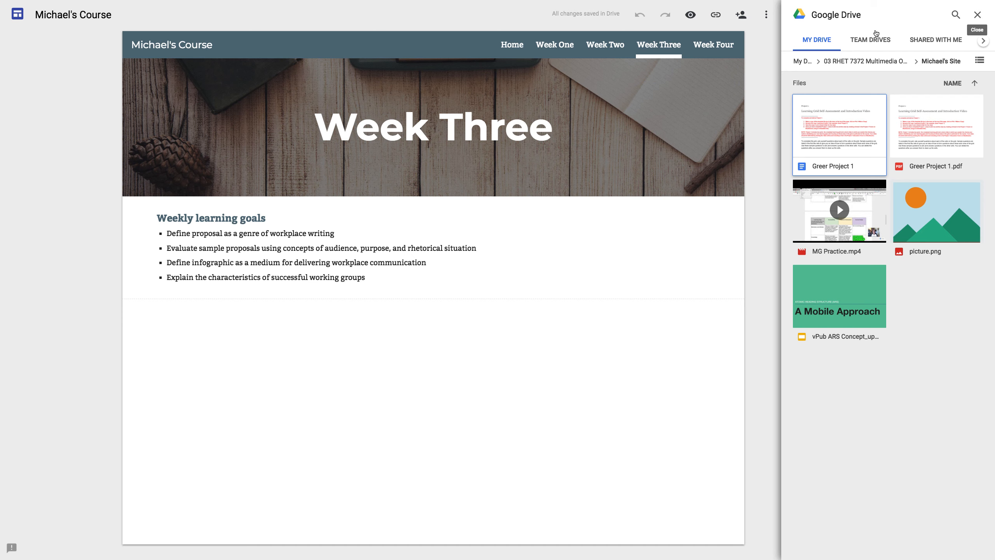
Reopen the Drive picker, browse back to Michael's Site, then close the picker
{"action": "left_click", "coordinate": [979, 15]}
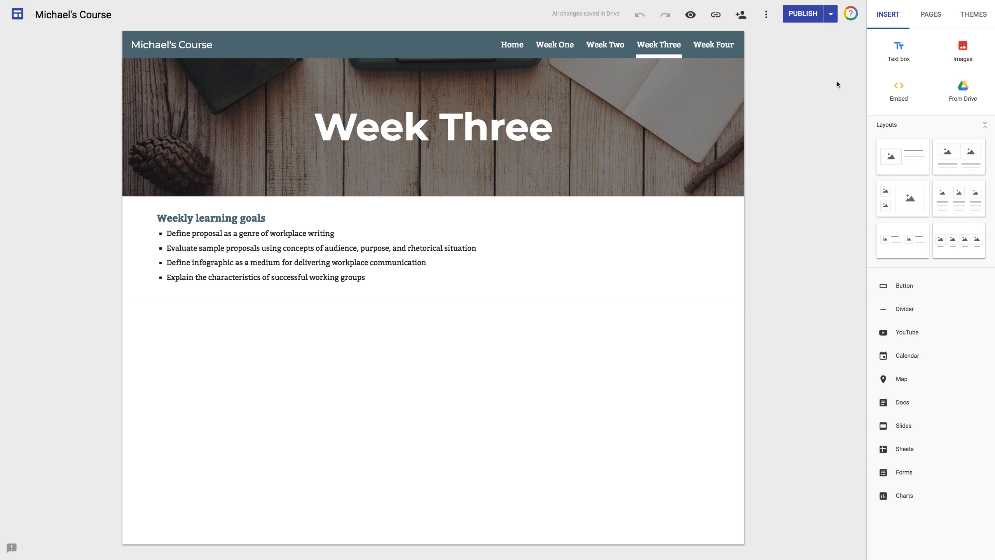
{"action": "left_click", "coordinate": [963, 92]}
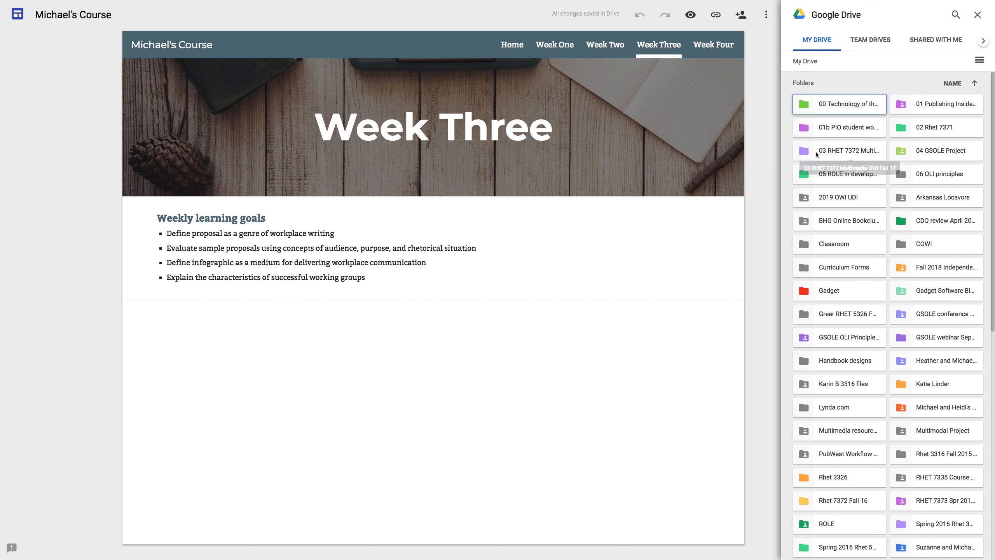
{"action": "double_click", "coordinate": [846, 150]}
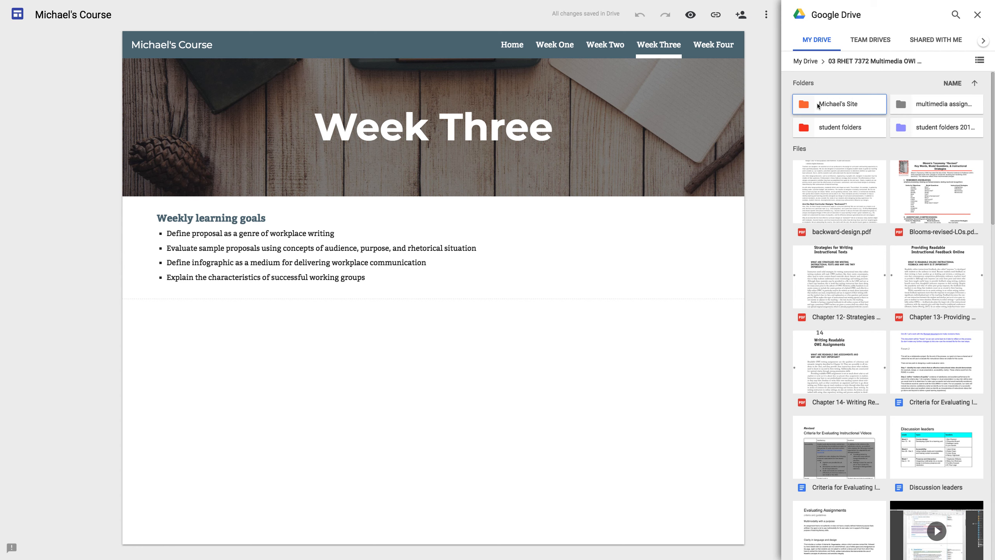
{"action": "double_click", "coordinate": [837, 107]}
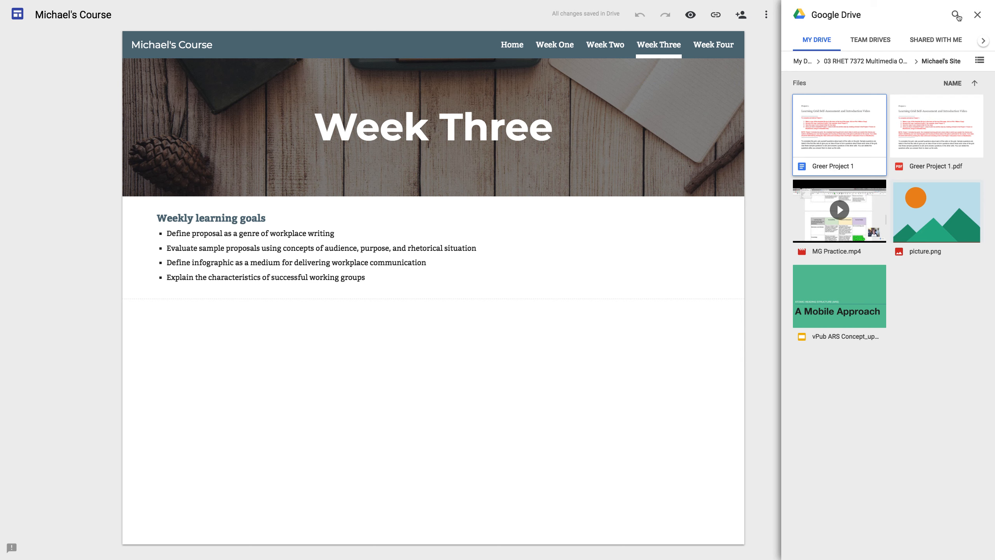
{"action": "left_click", "coordinate": [977, 16]}
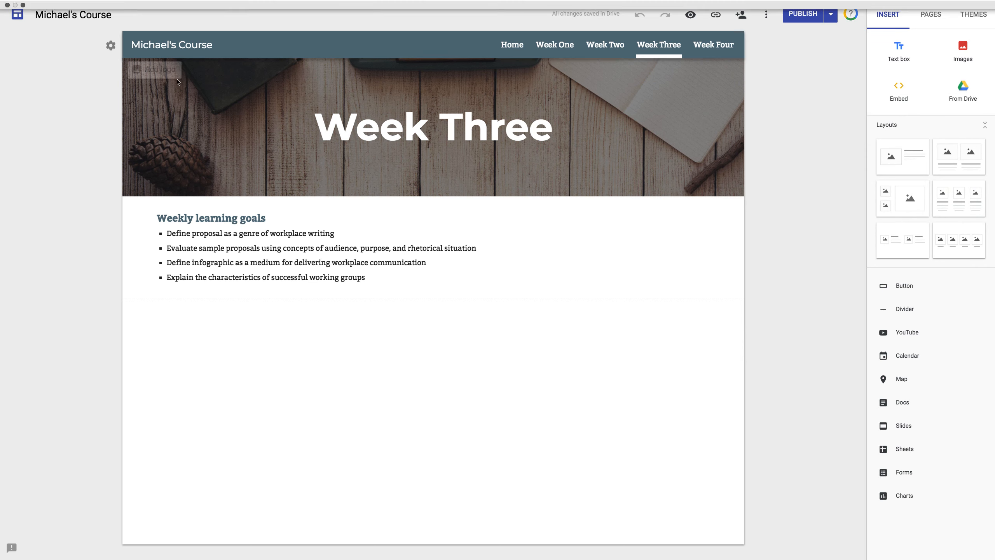
Leave full screen and show the top level of My Drive in the Google Drive tab
{"action": "key", "text": "ctrl+super+f"}
{"action": "left_click", "coordinate": [179, 21]}
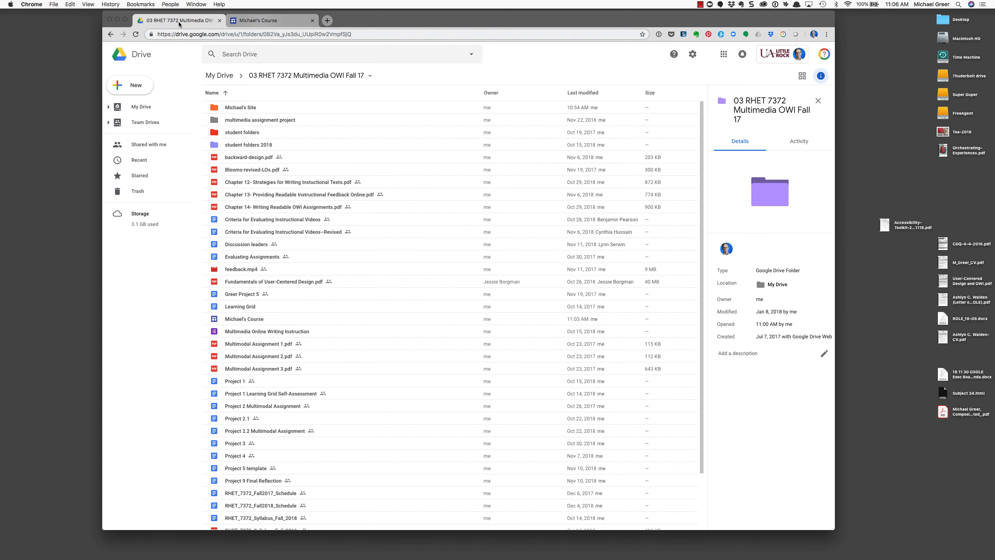
{"action": "left_click_drag", "start_coordinate": [349, 27], "coordinate": [359, 27]}
{"action": "left_click", "coordinate": [229, 75]}
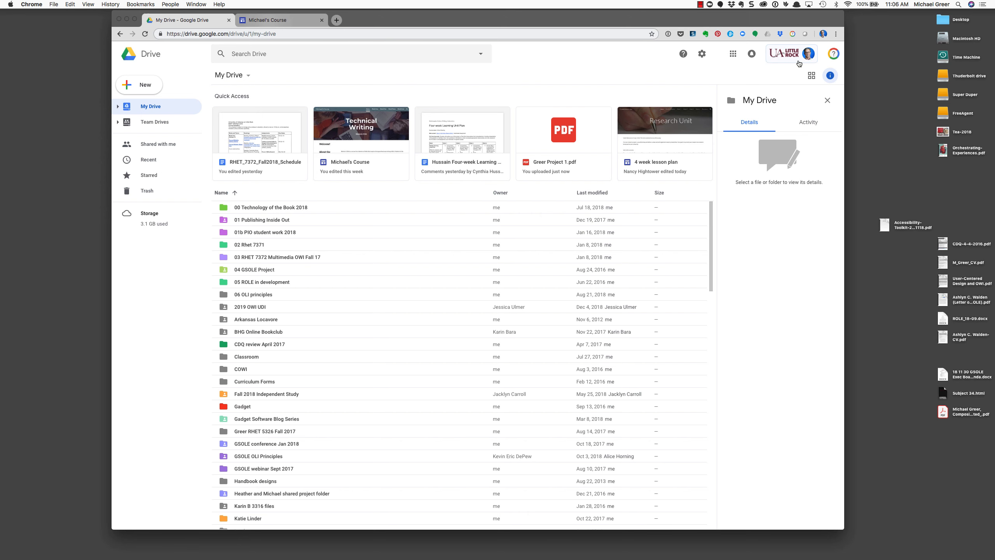
Open 03 RHET 7372 Multimedia OWI Fall 17 and Michael's Site, then return to the course folder
{"action": "left_click_drag", "start_coordinate": [719, 21], "coordinate": [712, 21]}
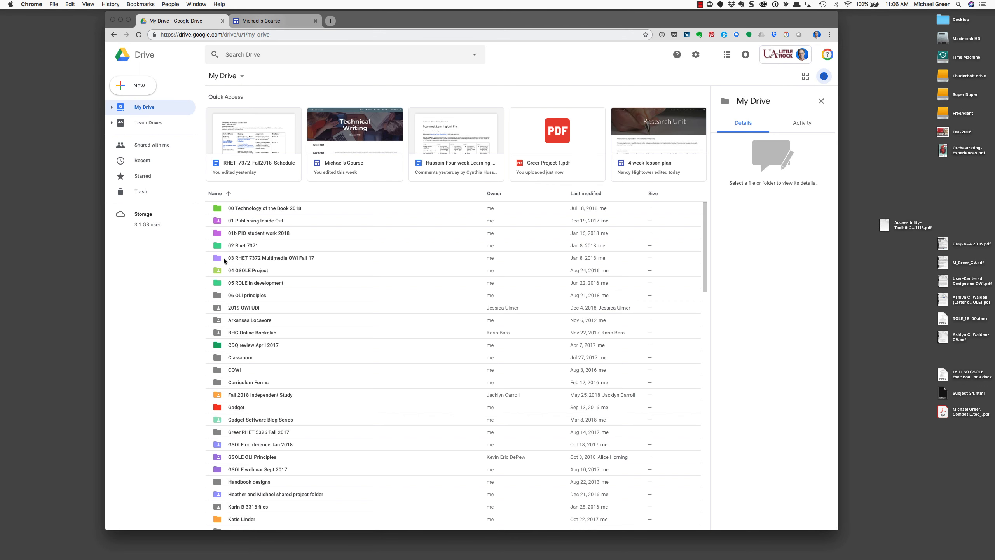
{"action": "double_click", "coordinate": [288, 259]}
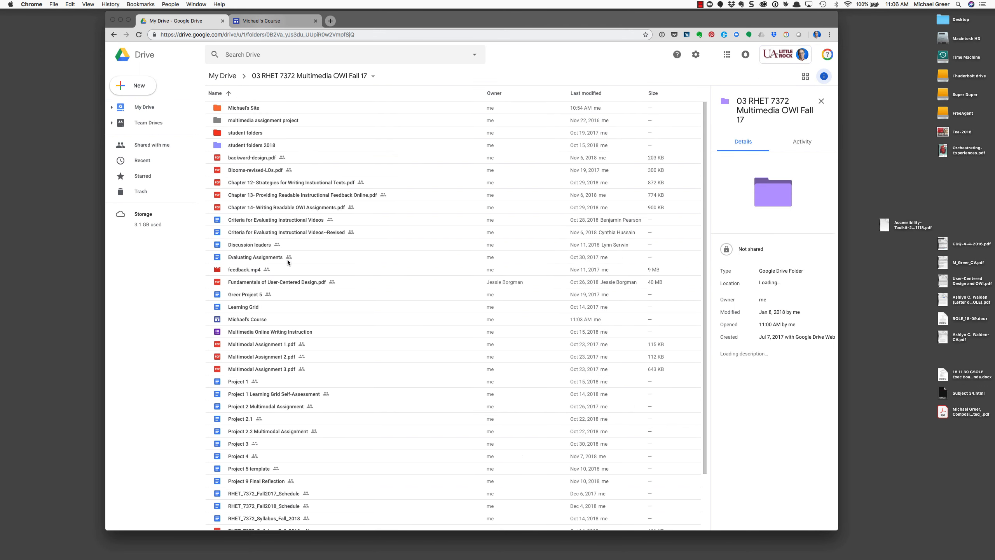
{"action": "left_click", "coordinate": [238, 108]}
{"action": "double_click", "coordinate": [238, 108]}
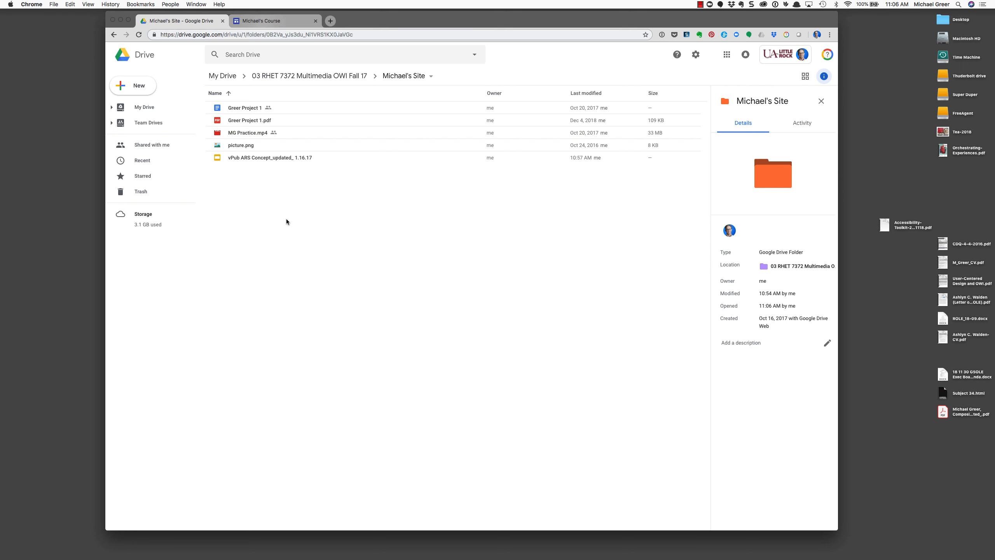
{"action": "left_click", "coordinate": [298, 76]}
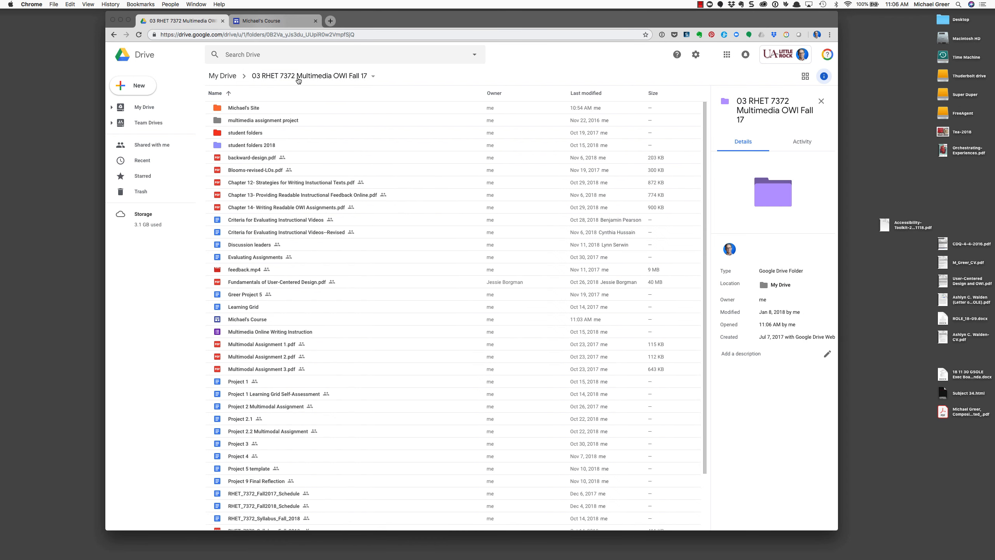
Drag the Learning Grid document into the Michael's Site folder, then return to My Drive
{"action": "left_click_drag", "start_coordinate": [394, 18], "coordinate": [414, 19]}
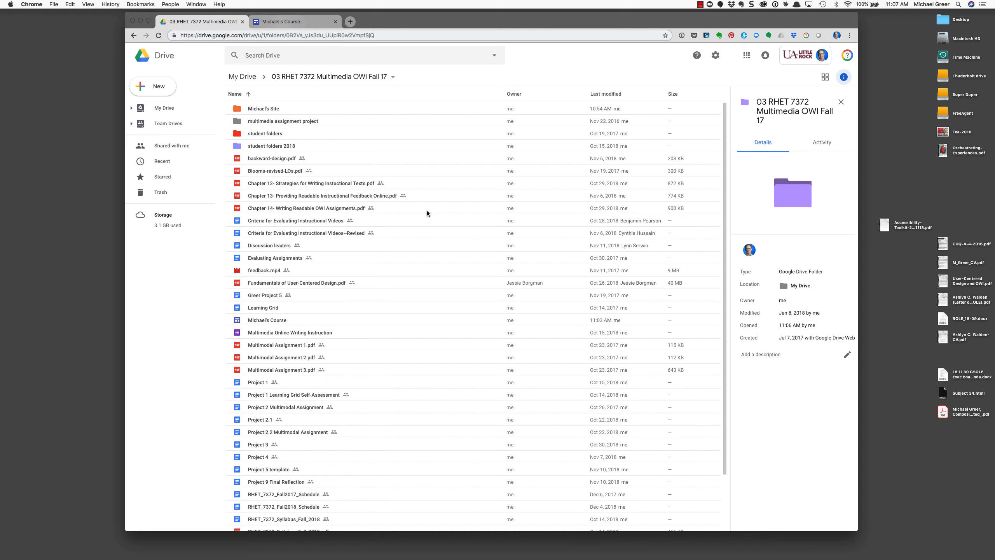
{"action": "left_click", "coordinate": [255, 308]}
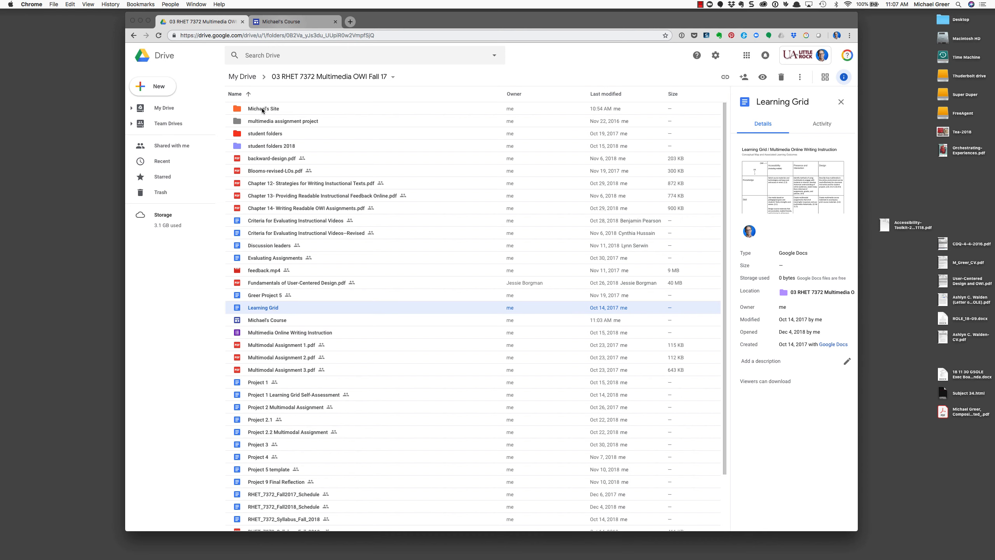
{"action": "left_click_drag", "start_coordinate": [259, 308], "coordinate": [265, 110]}
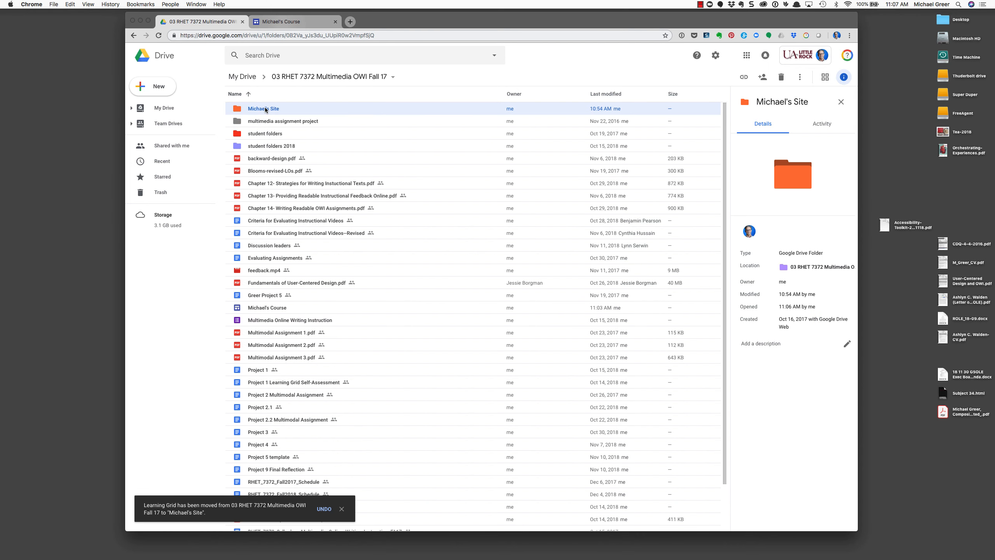
{"action": "scroll", "coordinate": [353, 416], "scroll_direction": "down", "scroll_amount": 3}
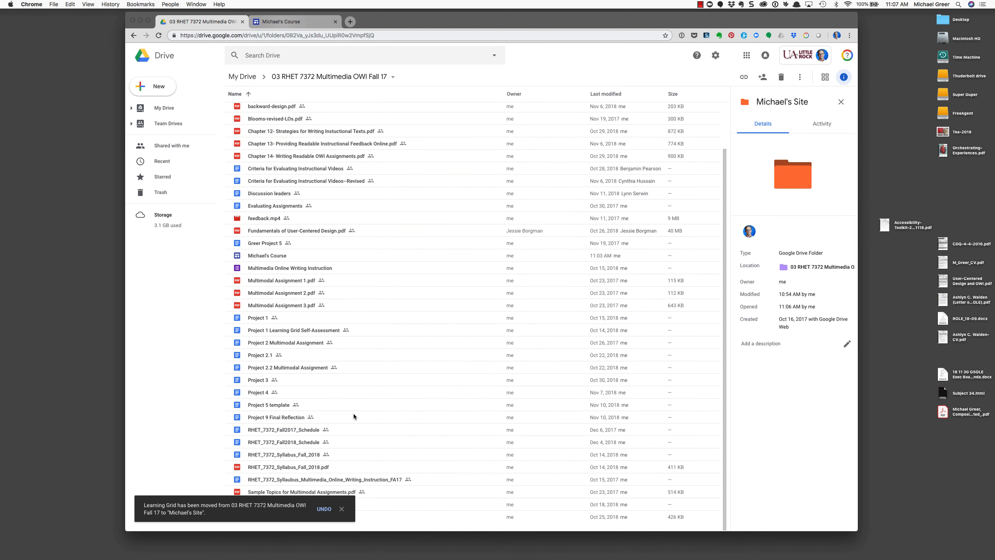
{"action": "scroll", "coordinate": [354, 416], "scroll_direction": "up", "scroll_amount": 3}
{"action": "left_click", "coordinate": [242, 76]}
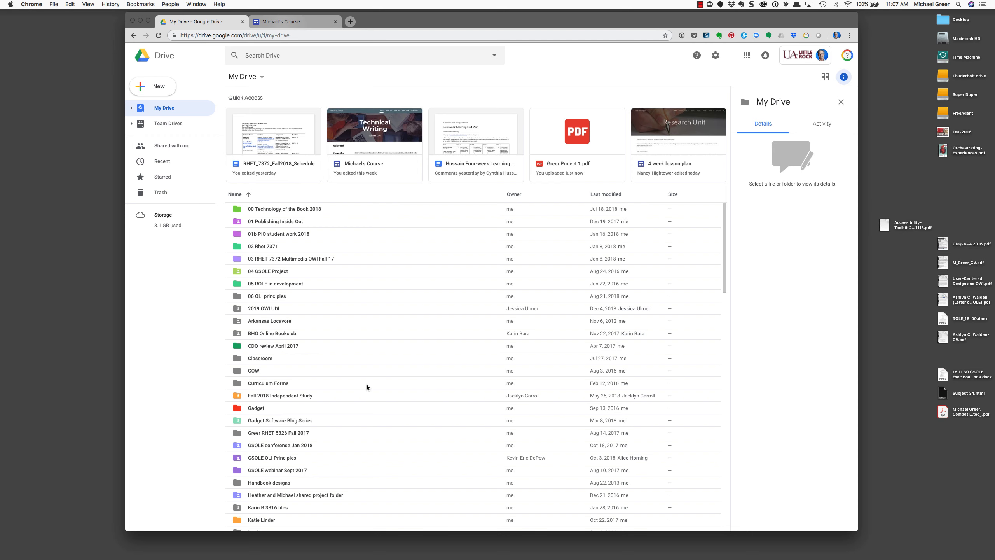
Find Copy of Sample Case Study 1 in the My Drive list and briefly select it
{"action": "scroll", "coordinate": [367, 384], "scroll_direction": "down", "scroll_amount": 15}
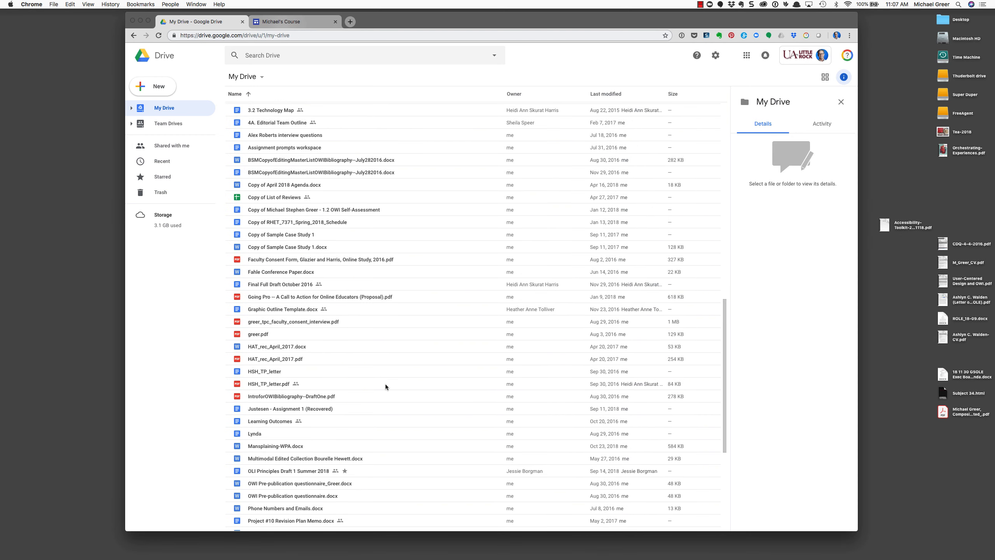
{"action": "left_click", "coordinate": [290, 235]}
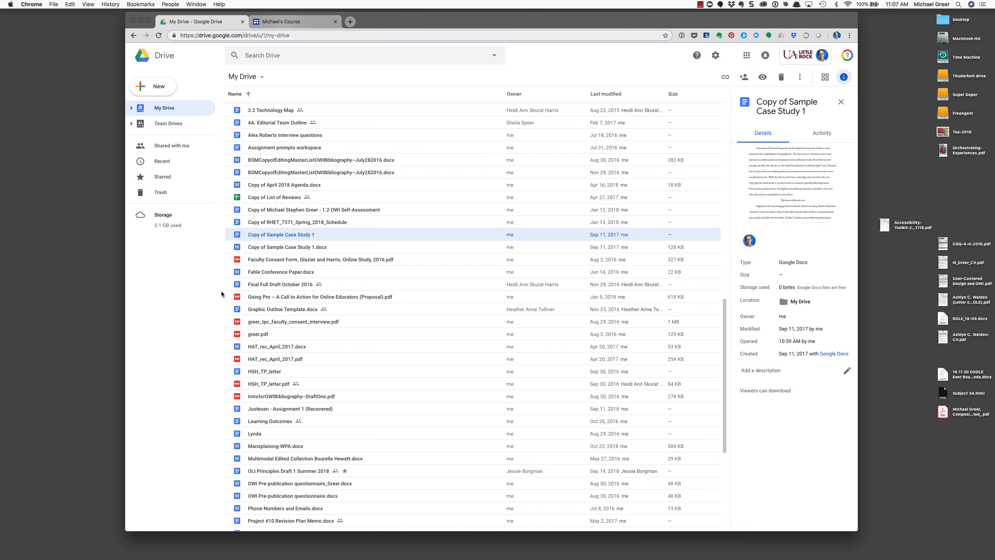
{"action": "scroll", "coordinate": [340, 300], "scroll_direction": "up", "scroll_amount": 3}
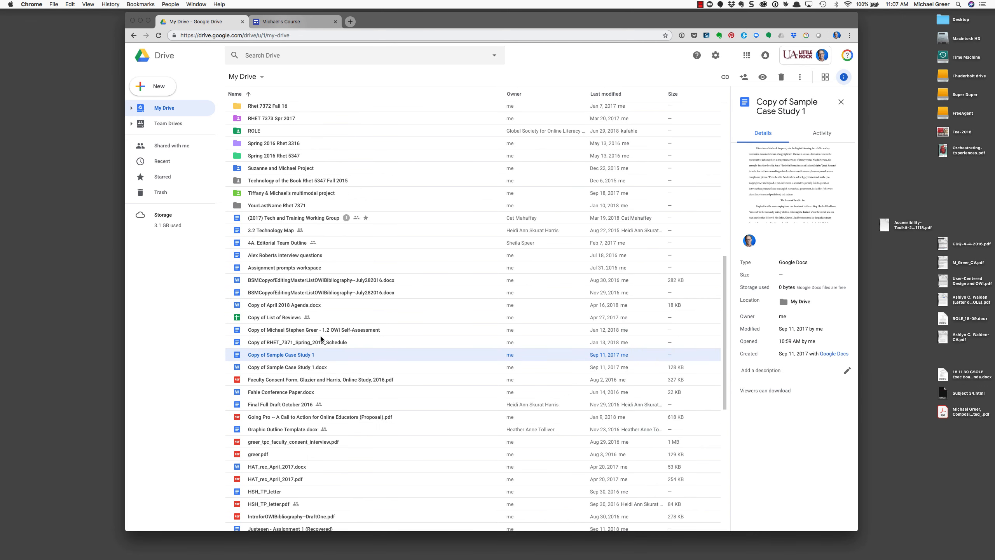
{"action": "scroll", "coordinate": [321, 357], "scroll_direction": "up", "scroll_amount": 3}
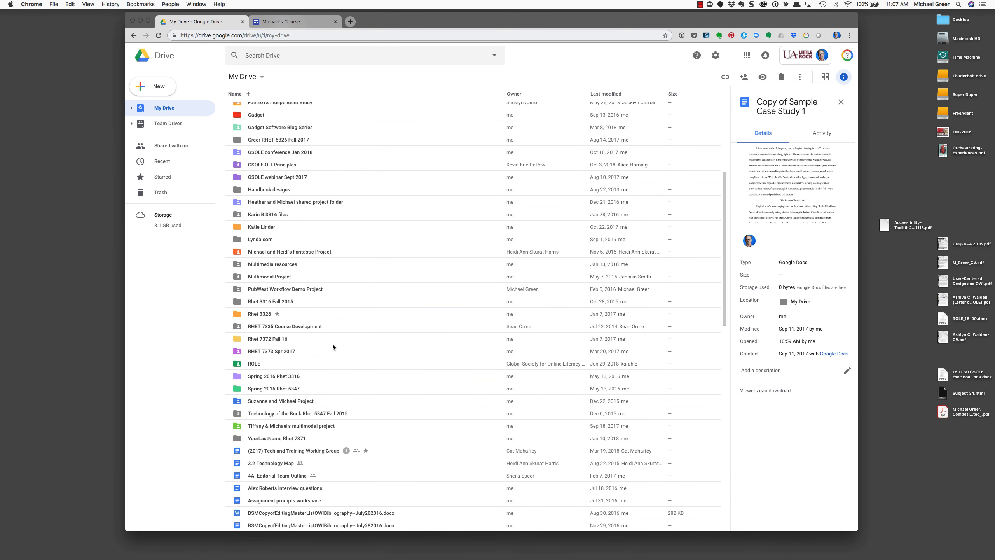
{"action": "scroll", "coordinate": [332, 344], "scroll_direction": "down", "scroll_amount": 6}
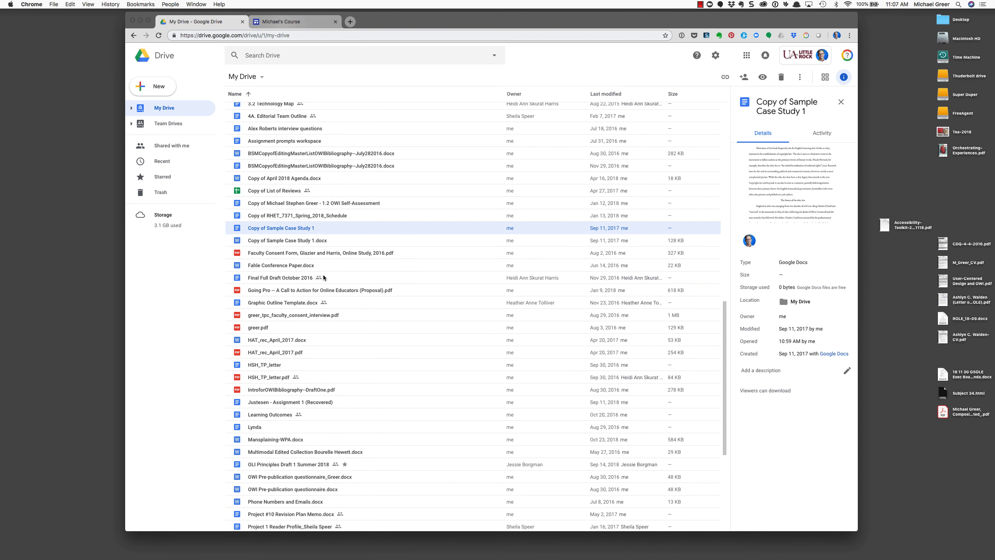
{"action": "left_click", "coordinate": [285, 229]}
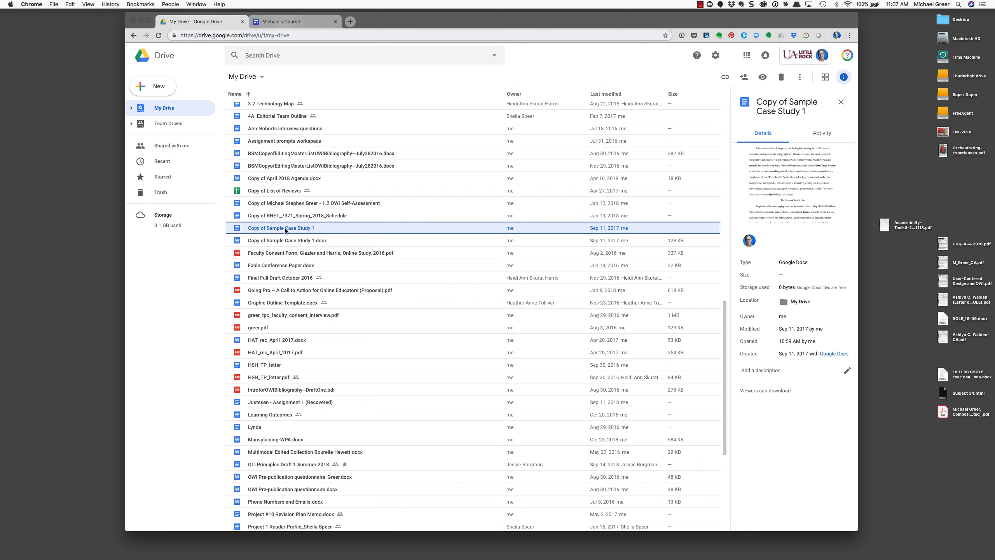
Dismiss the case study's context menus without choosing an action, then select Copy of Sample Case Study 1
{"action": "right_click", "coordinate": [285, 227]}
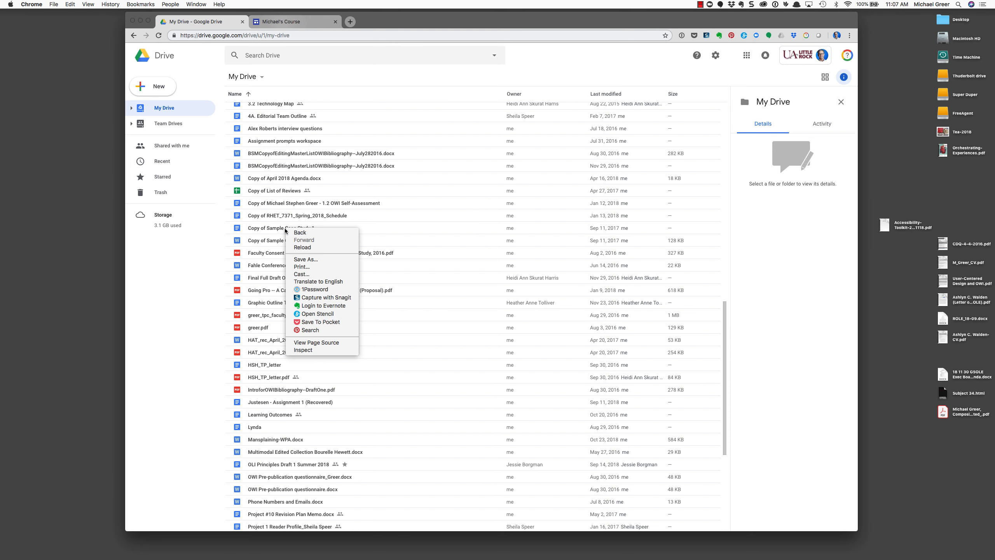
{"action": "left_click", "coordinate": [285, 228]}
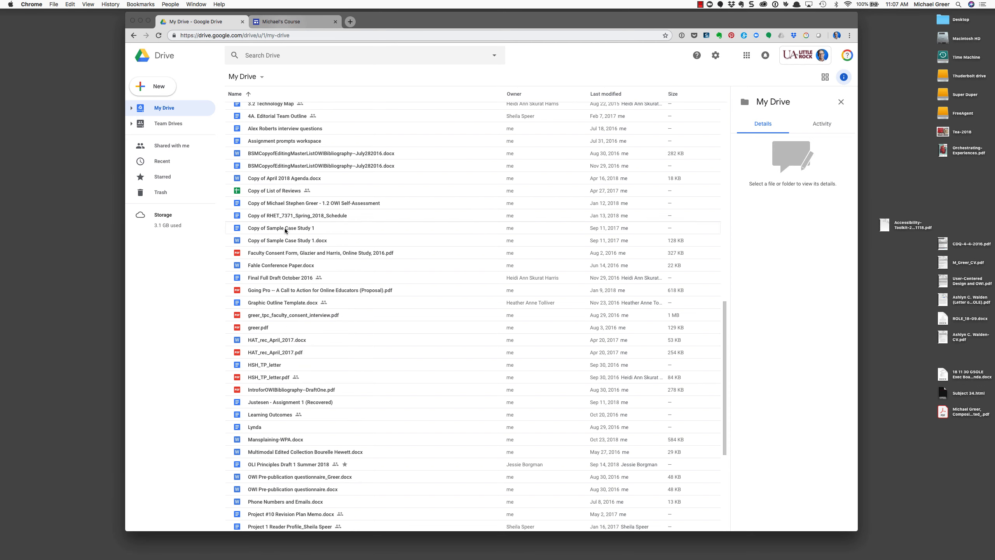
{"action": "right_click", "coordinate": [284, 228]}
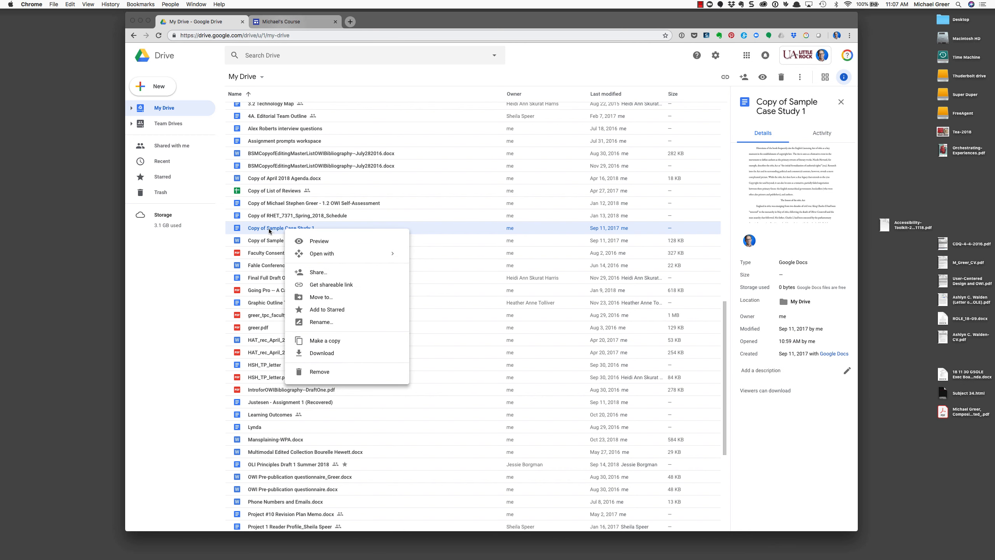
{"action": "left_click", "coordinate": [169, 266]}
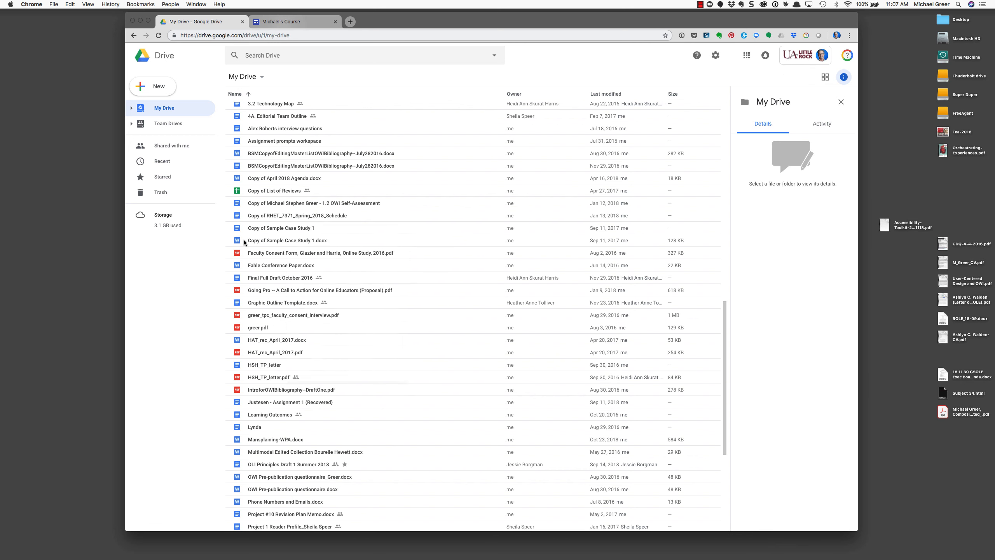
{"action": "right_click", "coordinate": [302, 228]}
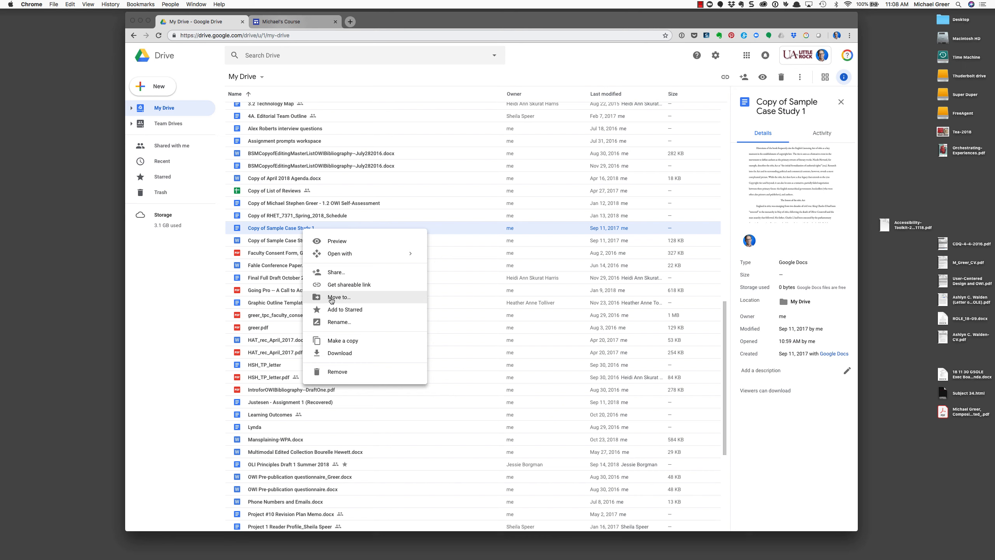
{"action": "left_click", "coordinate": [163, 356]}
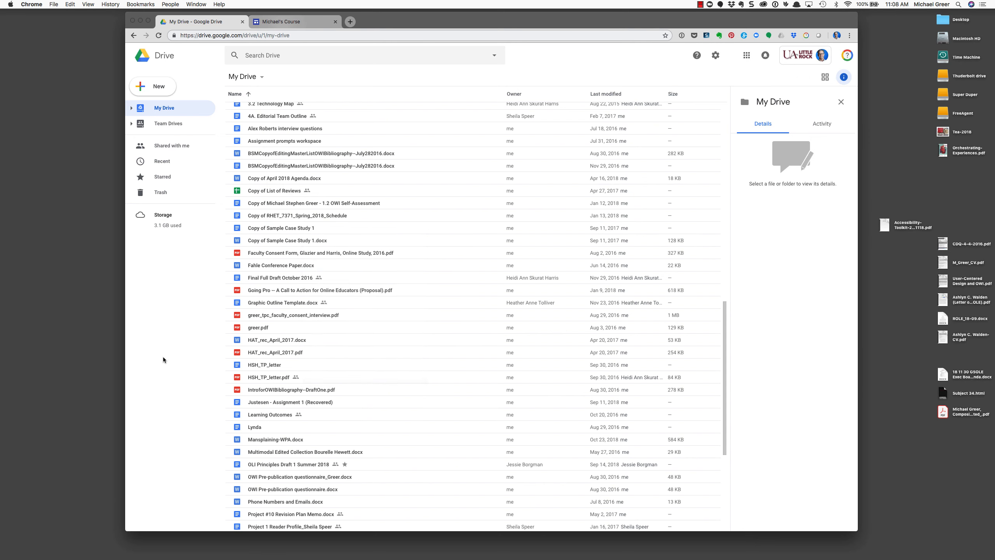
{"action": "left_click", "coordinate": [283, 228]}
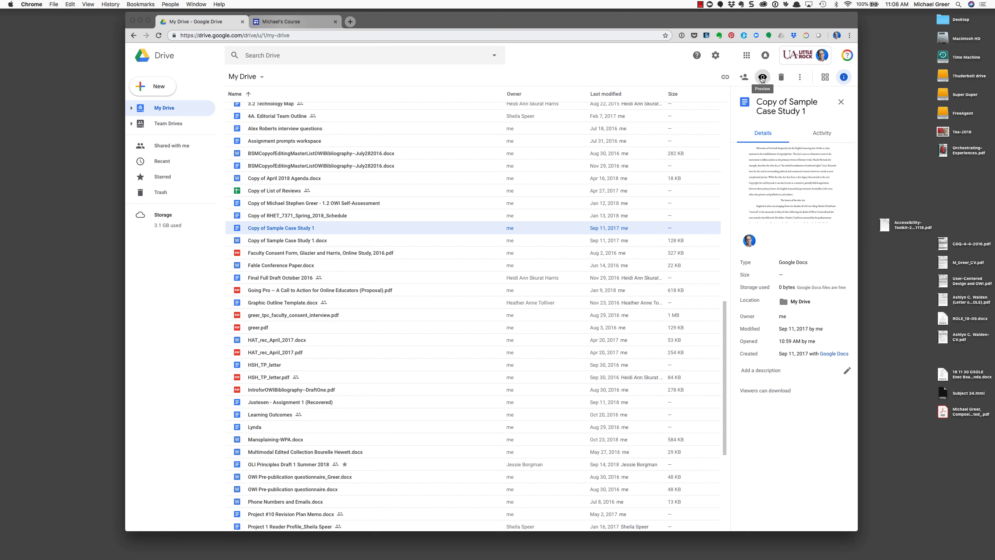
Use Move to on Copy of Sample Case Study 1, targeting 03 RHET 7372 > Michael's Site
{"action": "left_click", "coordinate": [799, 80]}
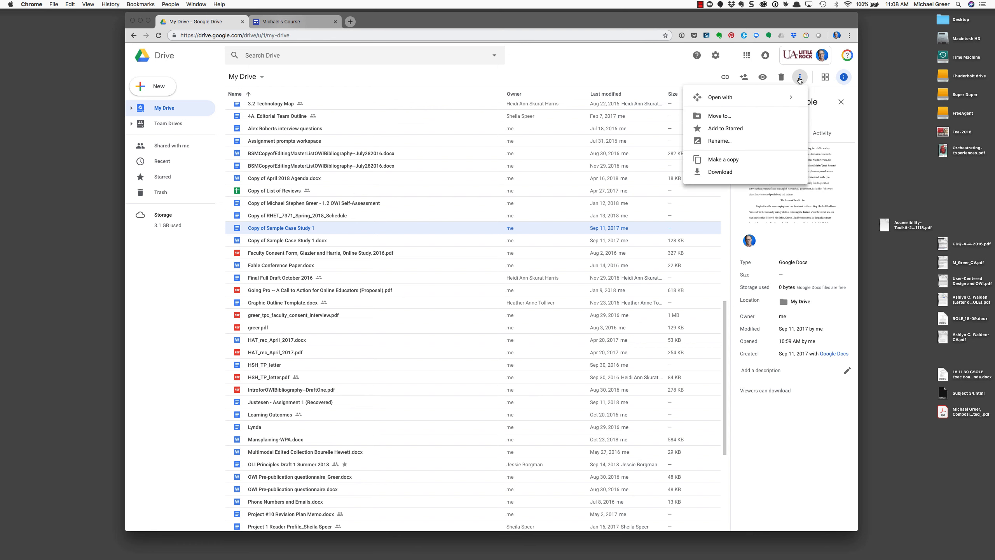
{"action": "left_click", "coordinate": [712, 117]}
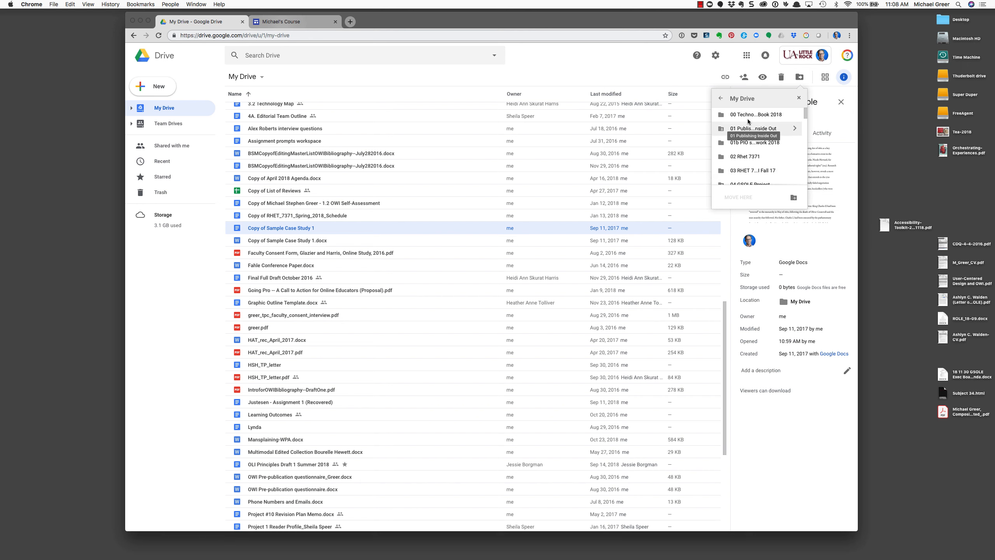
{"action": "scroll", "coordinate": [753, 159], "scroll_direction": "down", "scroll_amount": 1}
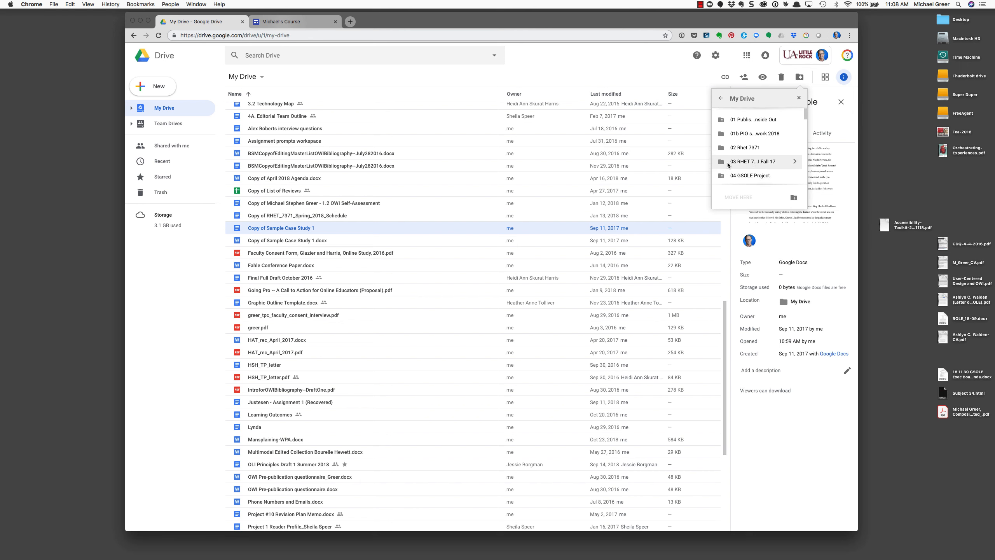
{"action": "double_click", "coordinate": [762, 161]}
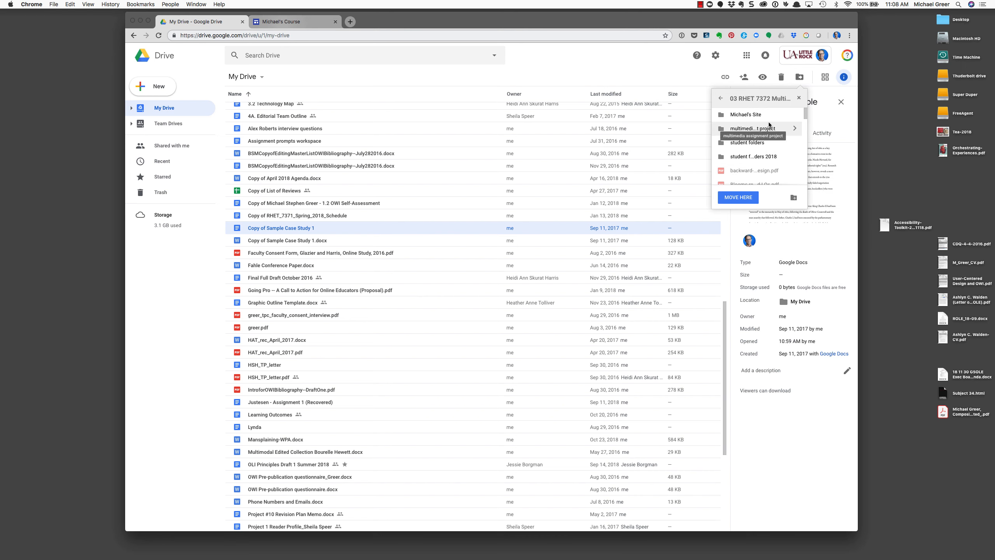
{"action": "left_click", "coordinate": [793, 115]}
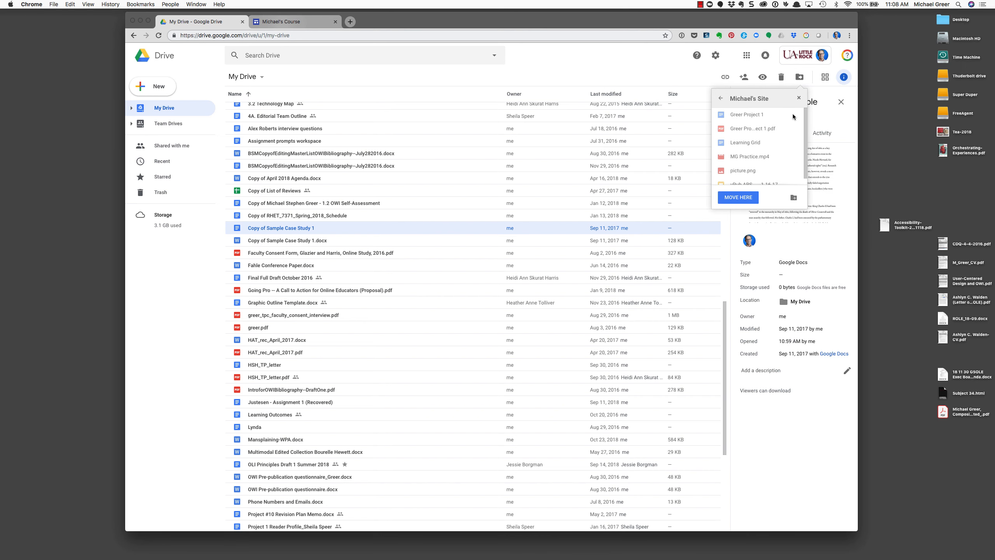
{"action": "left_click", "coordinate": [750, 183]}
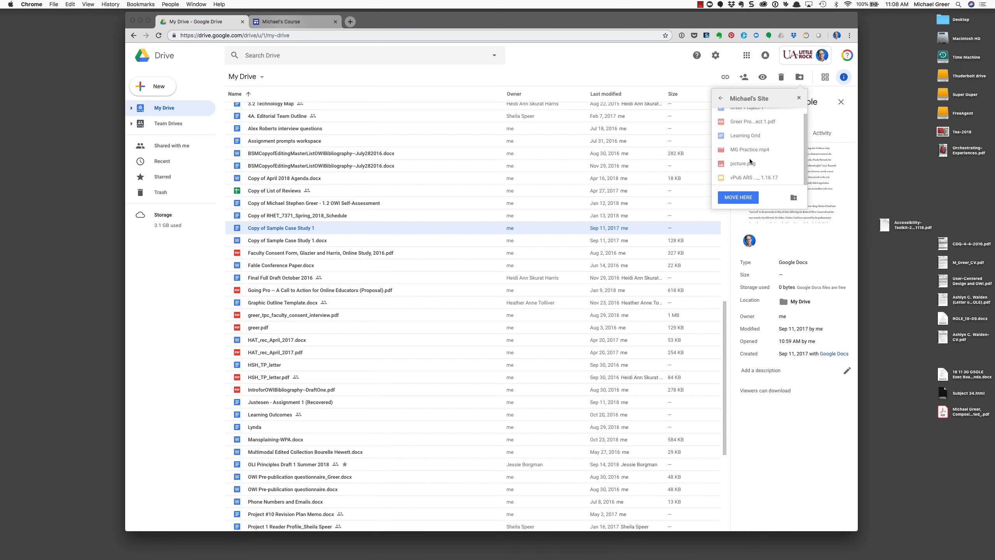
{"action": "left_click", "coordinate": [738, 197]}
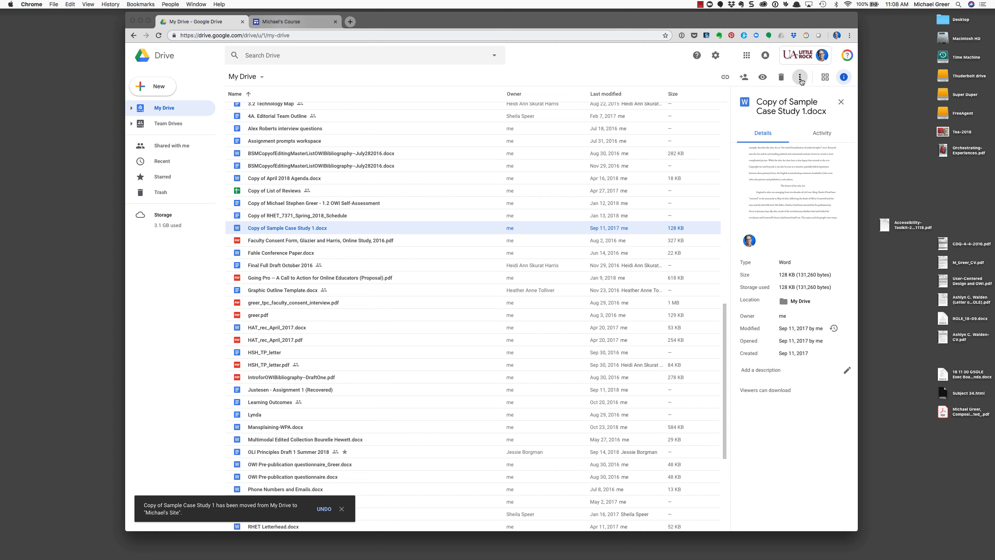
{"action": "scroll", "coordinate": [394, 188], "scroll_direction": "up", "scroll_amount": 1}
{"action": "scroll", "coordinate": [394, 189], "scroll_direction": "up", "scroll_amount": 15}
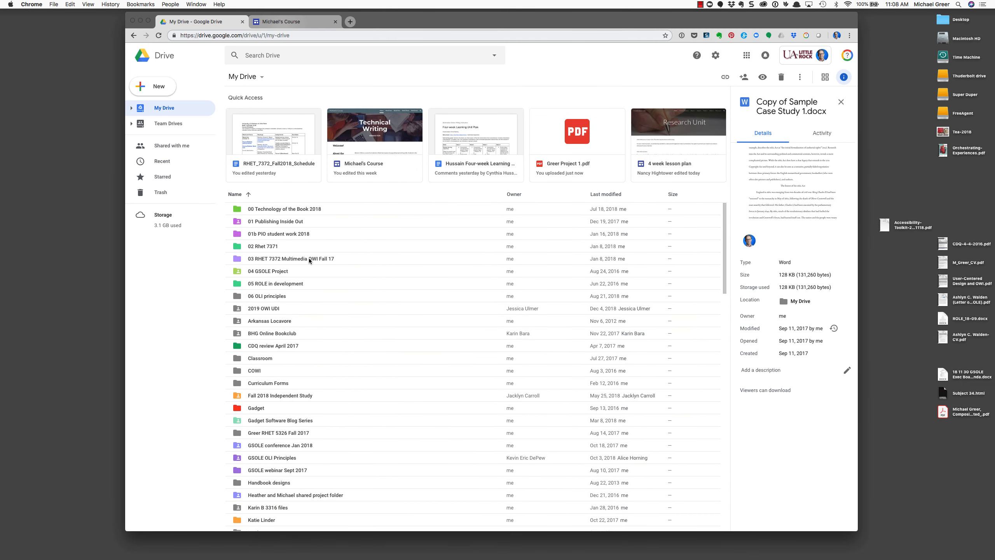
Go through the course folder and Michael's Site, then open Copy of Sample Case Study 1 in Docs
{"action": "double_click", "coordinate": [309, 259]}
{"action": "double_click", "coordinate": [269, 111]}
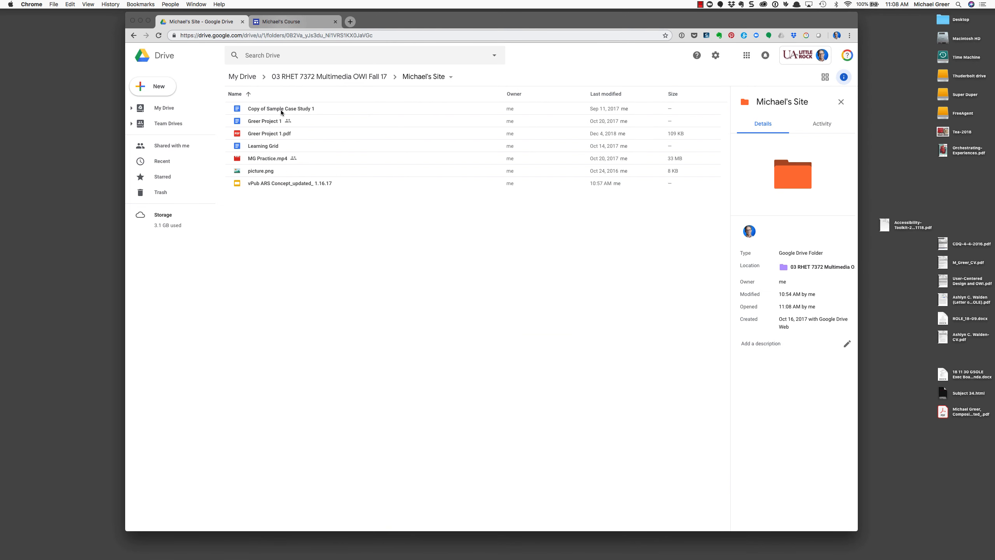
{"action": "left_click_drag", "start_coordinate": [386, 19], "coordinate": [380, 16]}
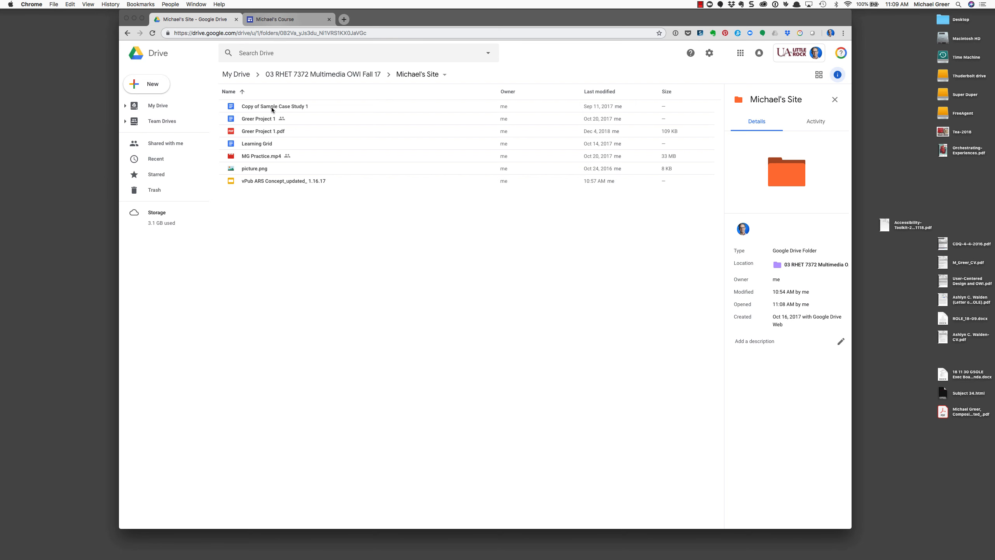
{"action": "left_click_drag", "start_coordinate": [396, 22], "coordinate": [394, 21]}
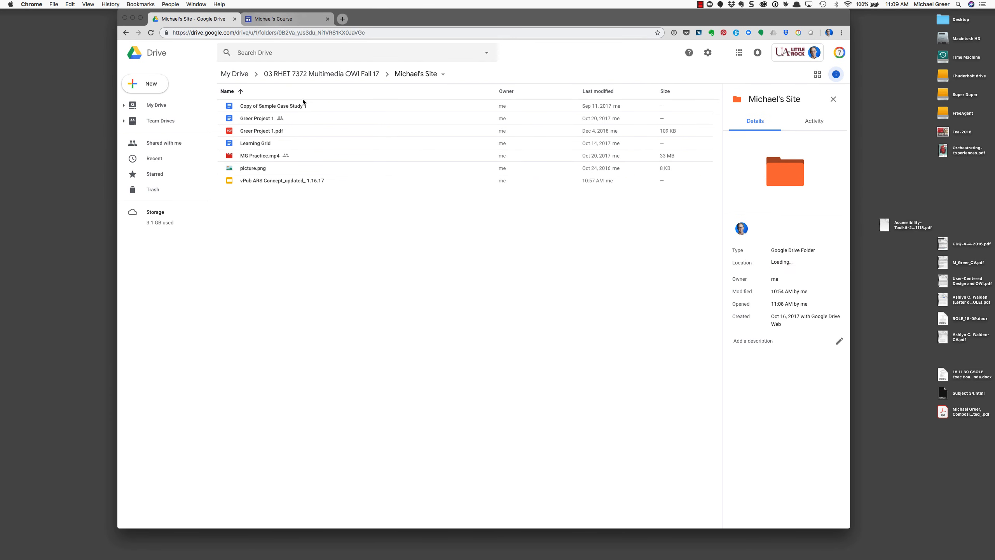
{"action": "double_click", "coordinate": [286, 107]}
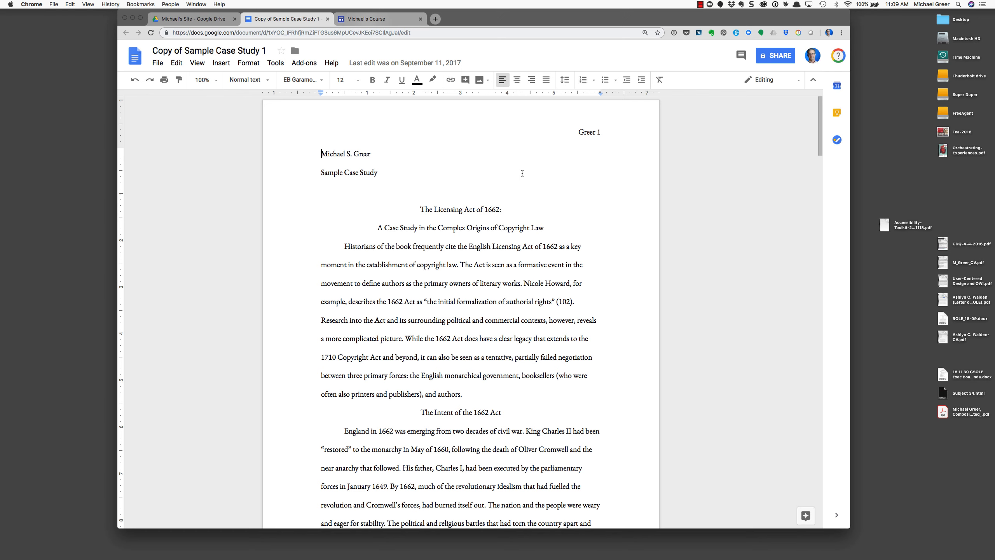
{"action": "left_click_drag", "start_coordinate": [503, 21], "coordinate": [488, 20]}
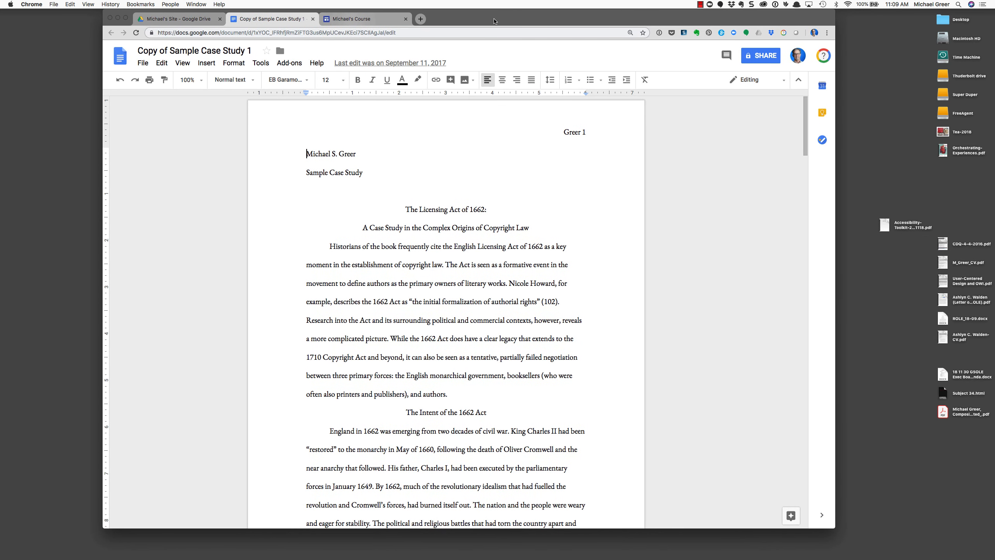
{"action": "left_click_drag", "start_coordinate": [495, 21], "coordinate": [489, 20]}
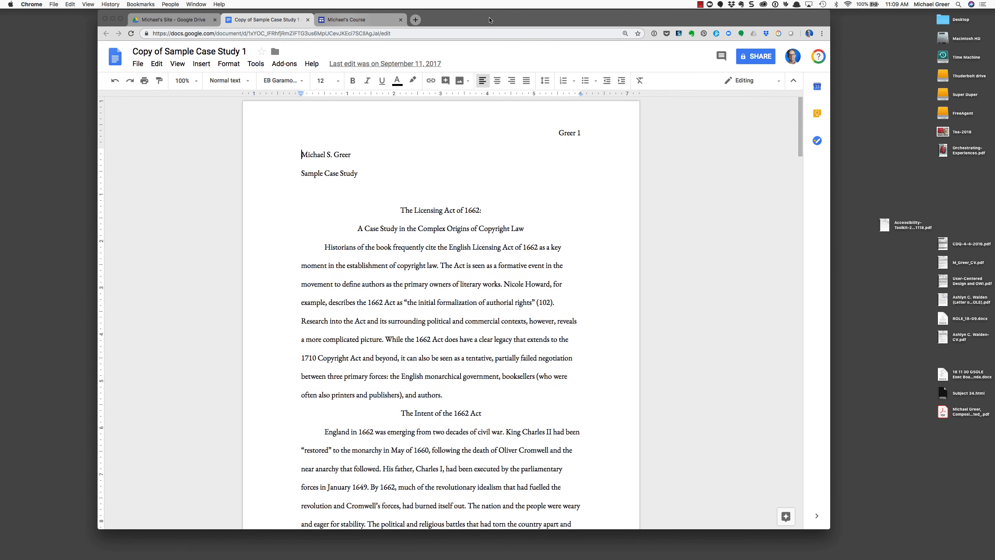
{"action": "left_click_drag", "start_coordinate": [489, 19], "coordinate": [489, 19]}
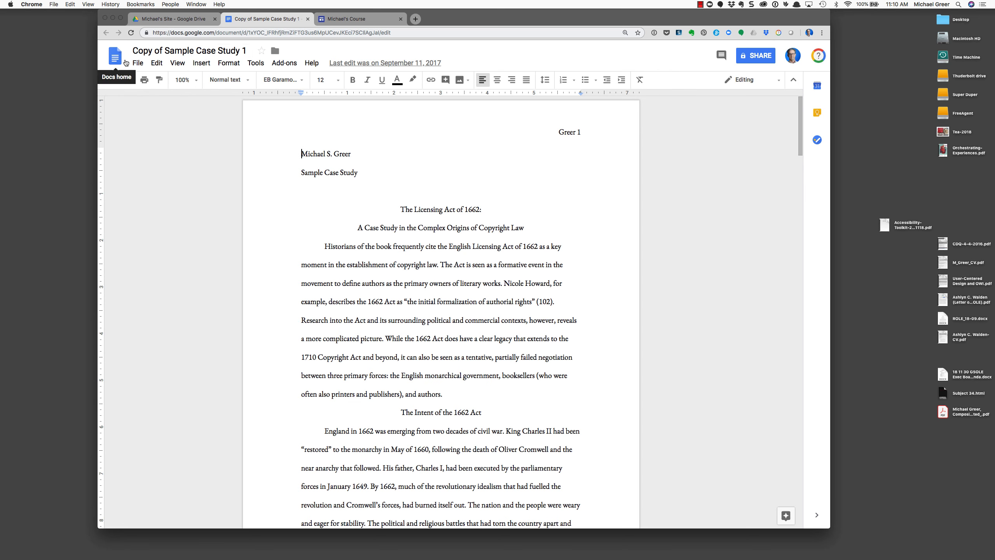
Download the case study document as a PDF Document (.pdf)
{"action": "left_click", "coordinate": [138, 63]}
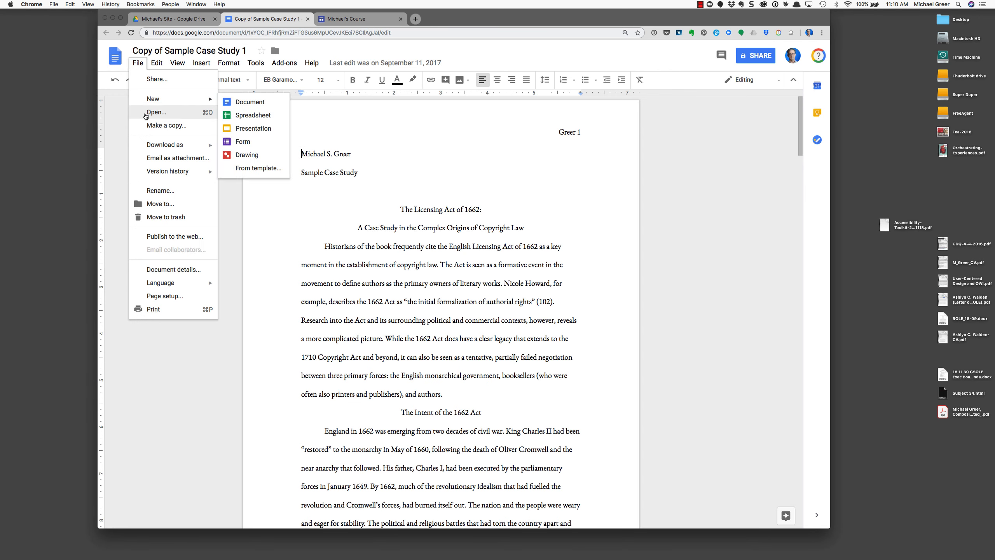
{"action": "mouse_move", "coordinate": [150, 147]}
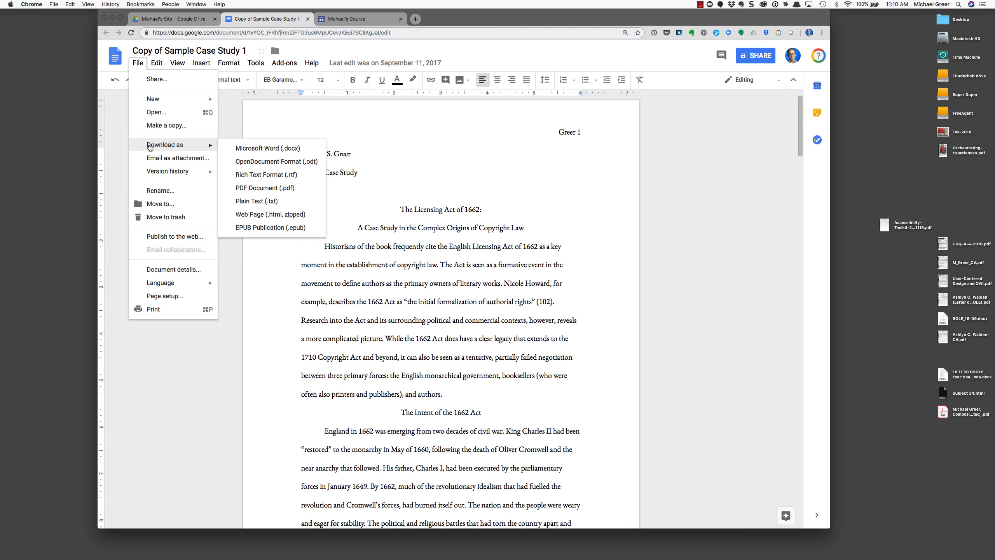
{"action": "left_click", "coordinate": [245, 187]}
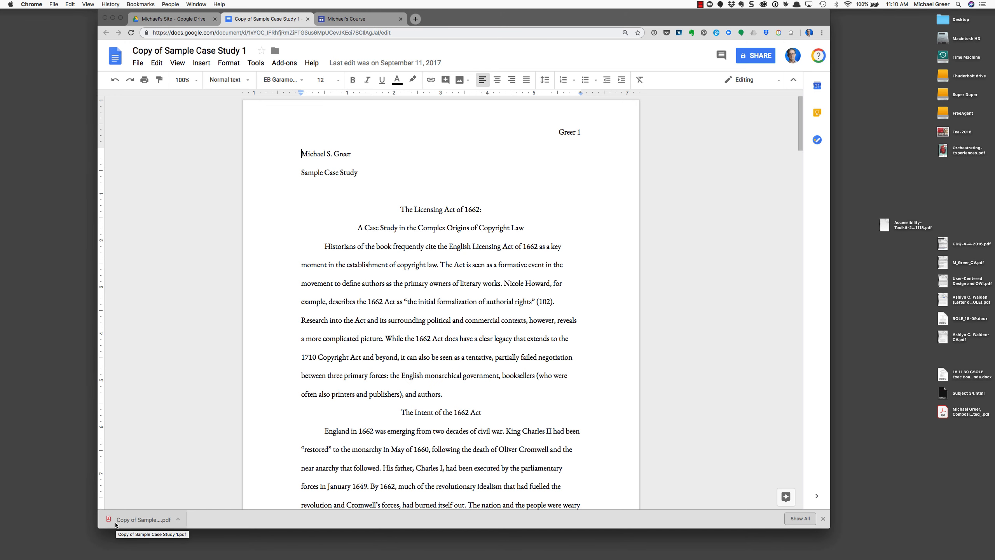
Drag the downloaded Copy of Sample Case Study 1.pdf from the download shelf onto the desktop
{"action": "left_click_drag", "start_coordinate": [496, 17], "coordinate": [493, 18]}
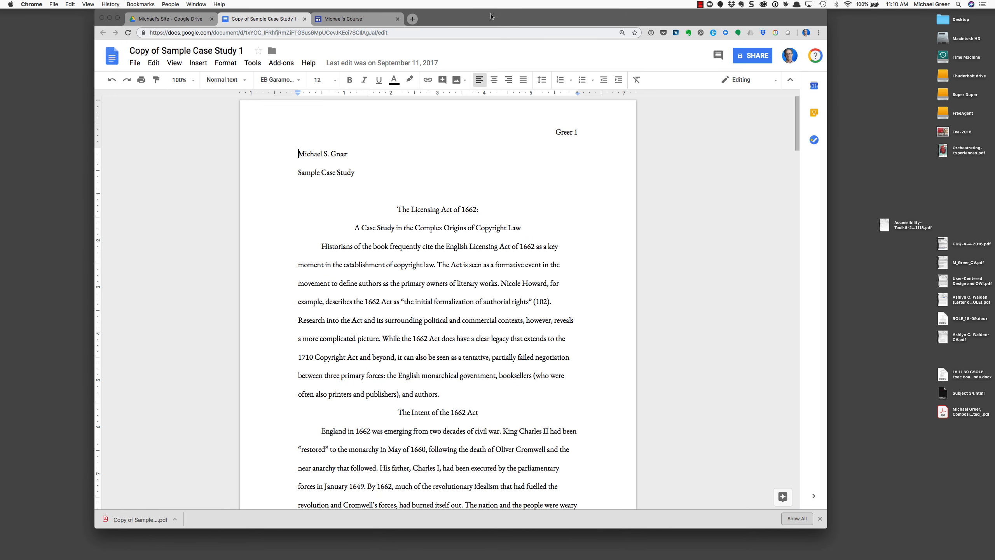
{"action": "left_click_drag", "start_coordinate": [141, 518], "coordinate": [899, 456]}
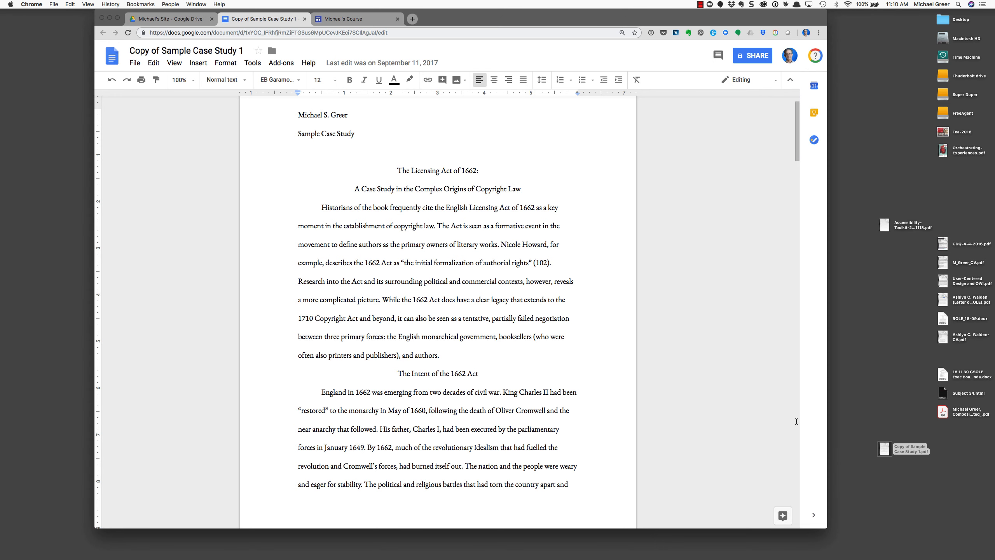
{"action": "scroll", "coordinate": [357, 274], "scroll_direction": "up", "scroll_amount": 2}
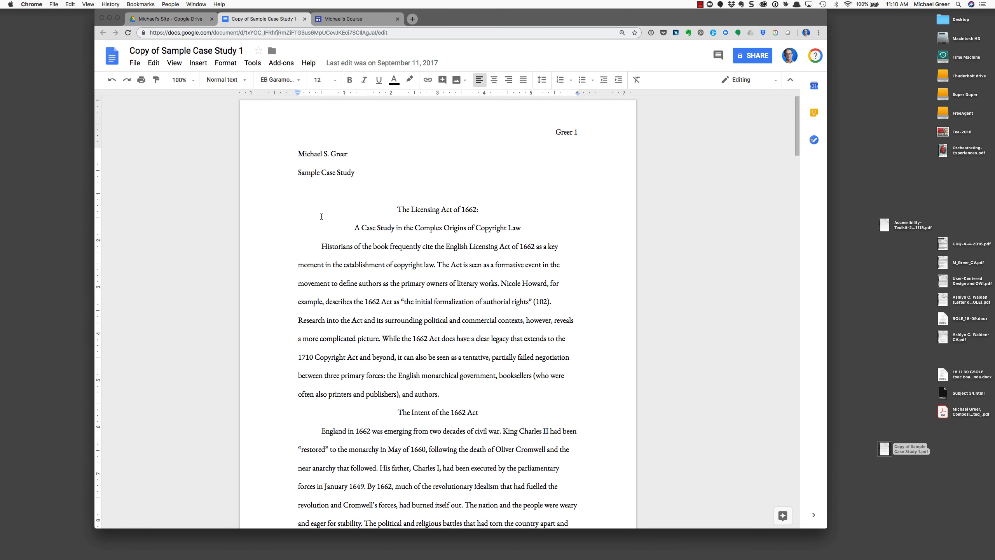
Drag the desktop PDF into Drive's Michael's Site folder, then compare its details with the original Doc
{"action": "left_click", "coordinate": [182, 19]}
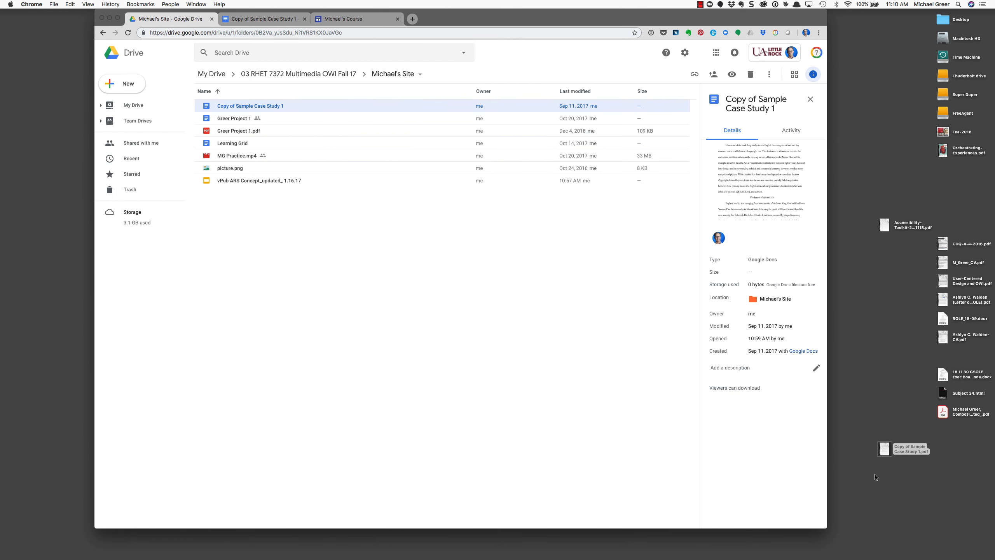
{"action": "left_click_drag", "start_coordinate": [883, 450], "coordinate": [880, 341]}
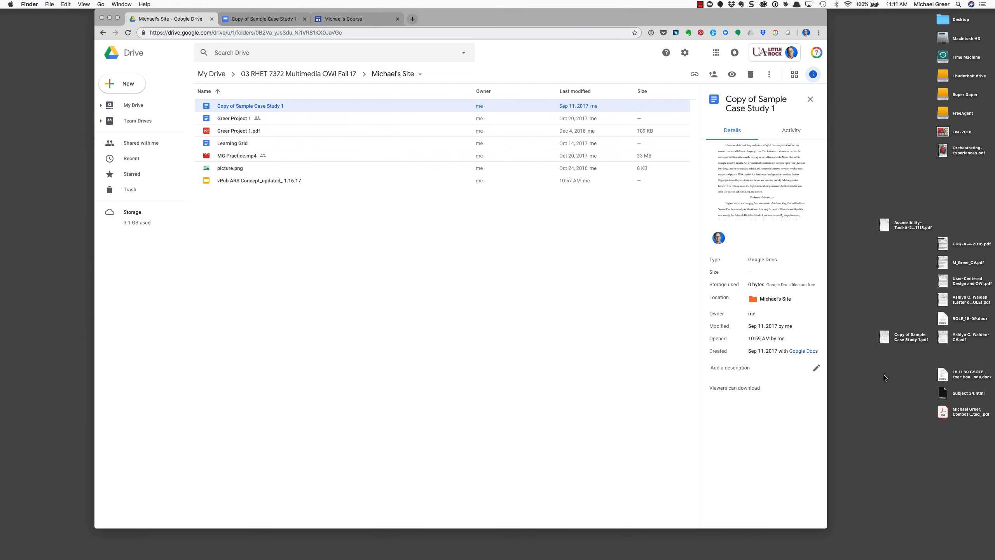
{"action": "left_click_drag", "start_coordinate": [879, 344], "coordinate": [880, 343]}
{"action": "left_click_drag", "start_coordinate": [885, 338], "coordinate": [455, 301]}
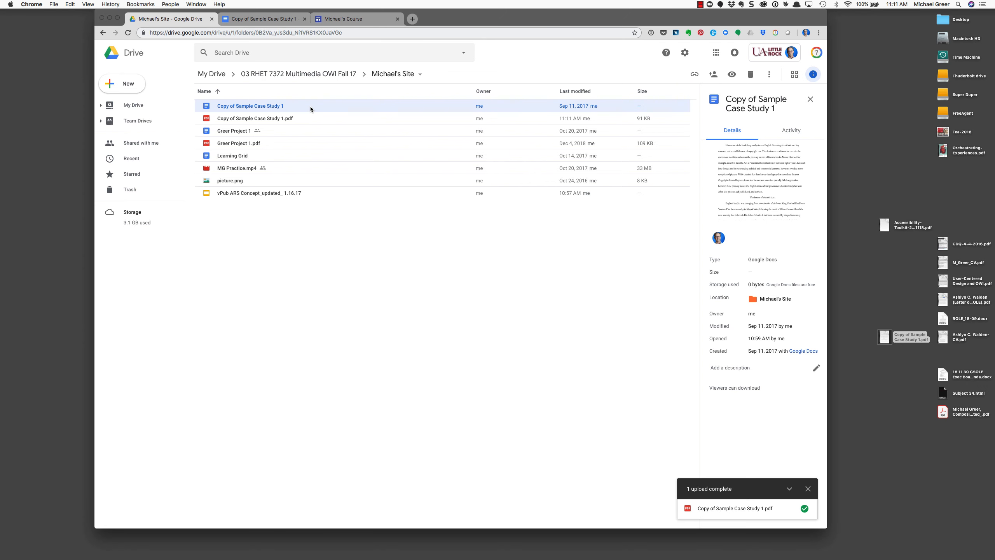
{"action": "left_click", "coordinate": [231, 120]}
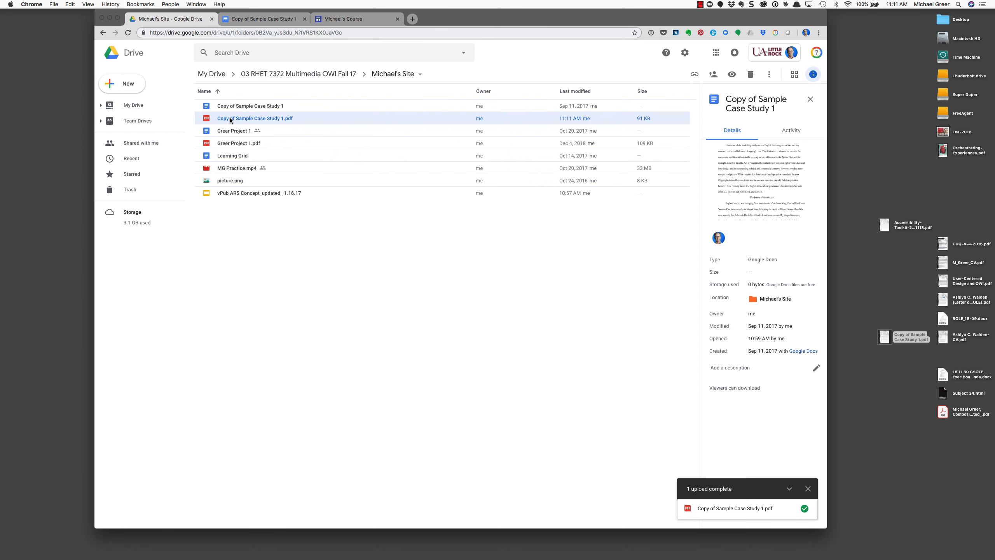
{"action": "left_click", "coordinate": [235, 109]}
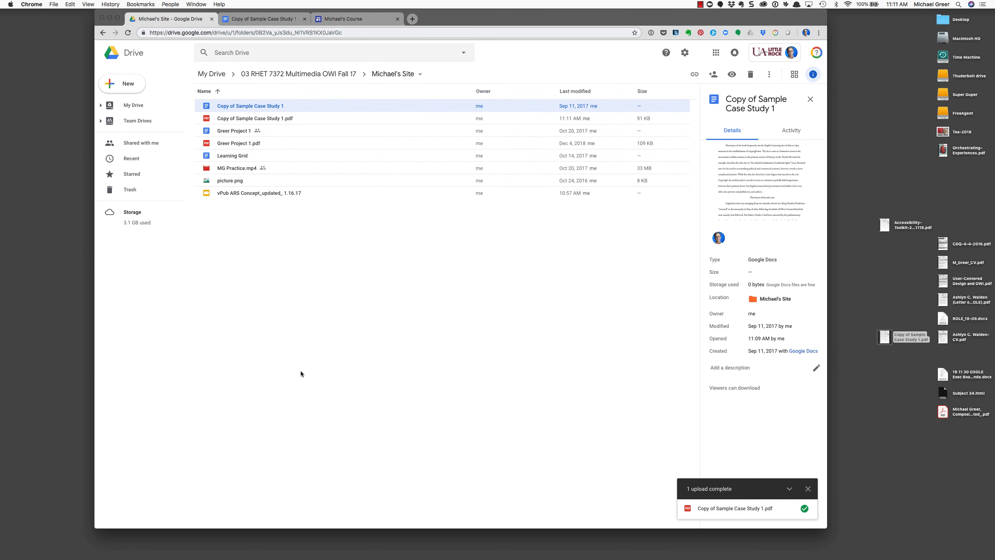
Show the Michael's Course site editor full screen at 125% zoom and open the Drive picker
{"action": "left_click", "coordinate": [349, 20]}
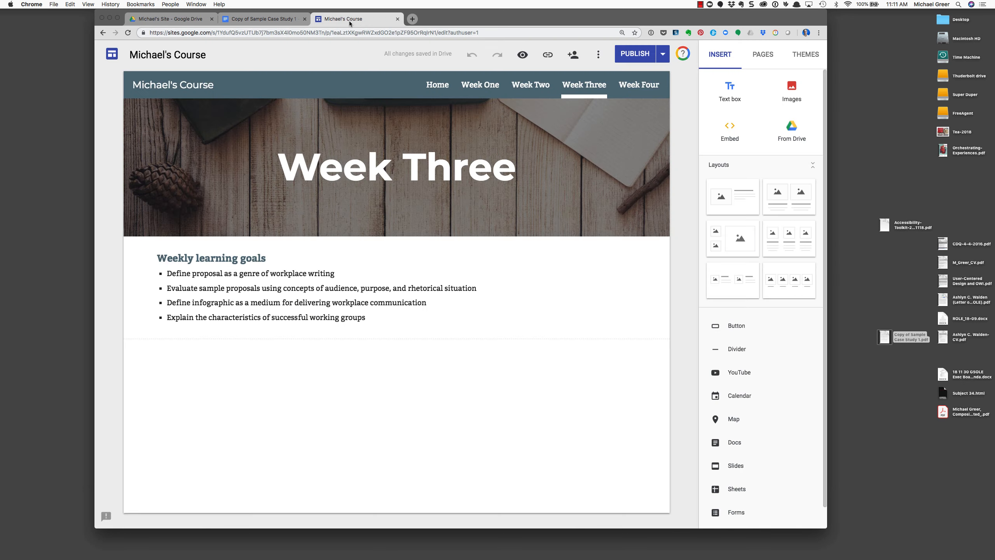
{"action": "left_click", "coordinate": [88, 4]}
{"action": "left_click", "coordinate": [114, 52]}
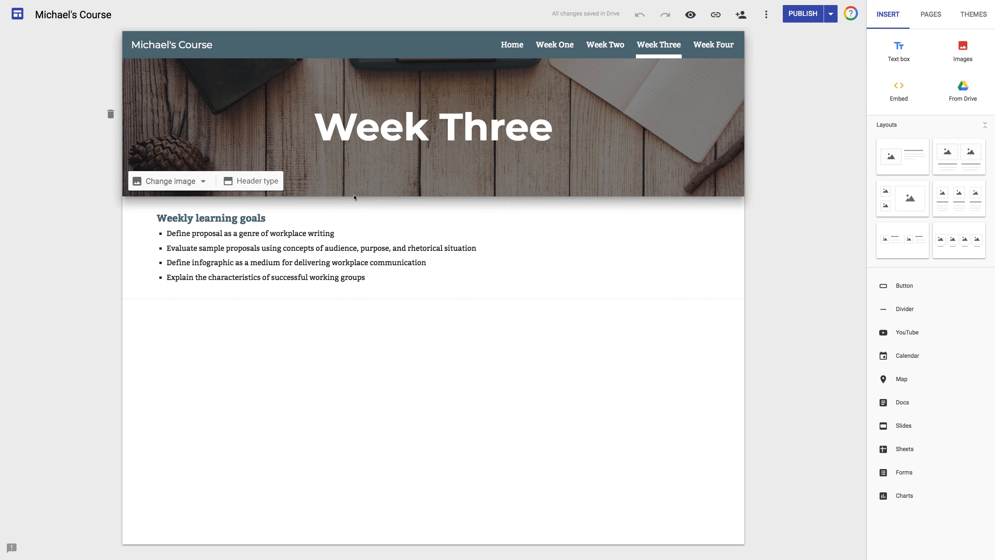
{"action": "key", "text": "ctrl+plus"}
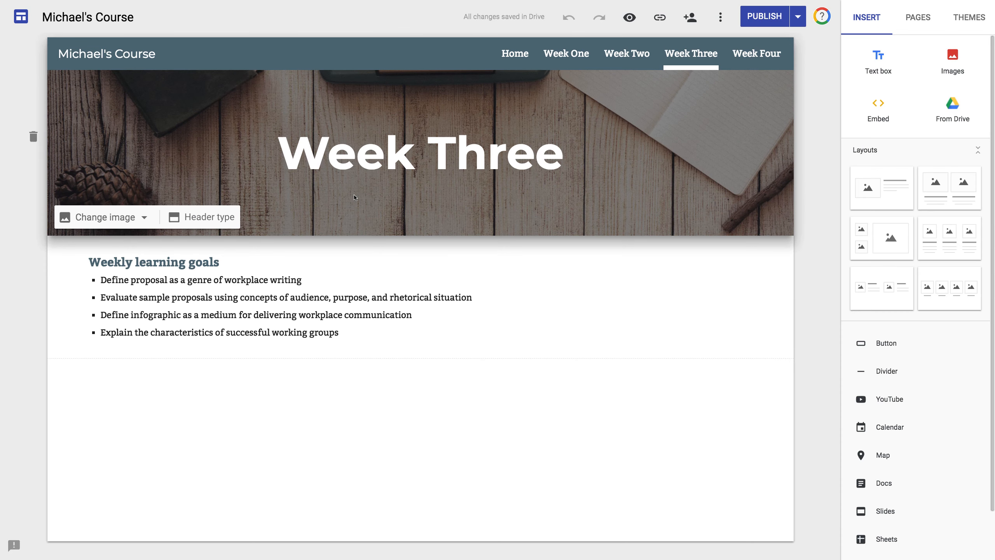
{"action": "key", "text": "ctrl+minus"}
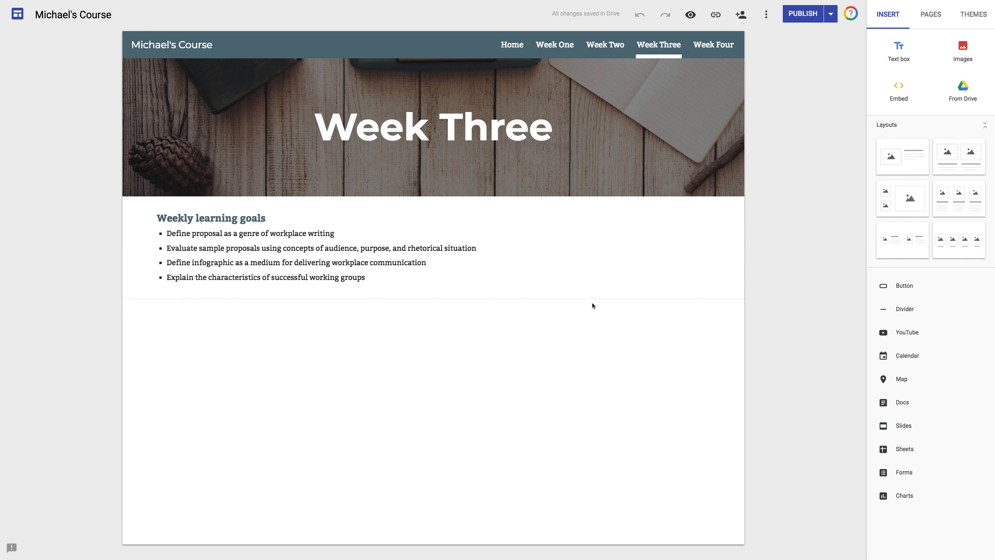
{"action": "left_click", "coordinate": [959, 106]}
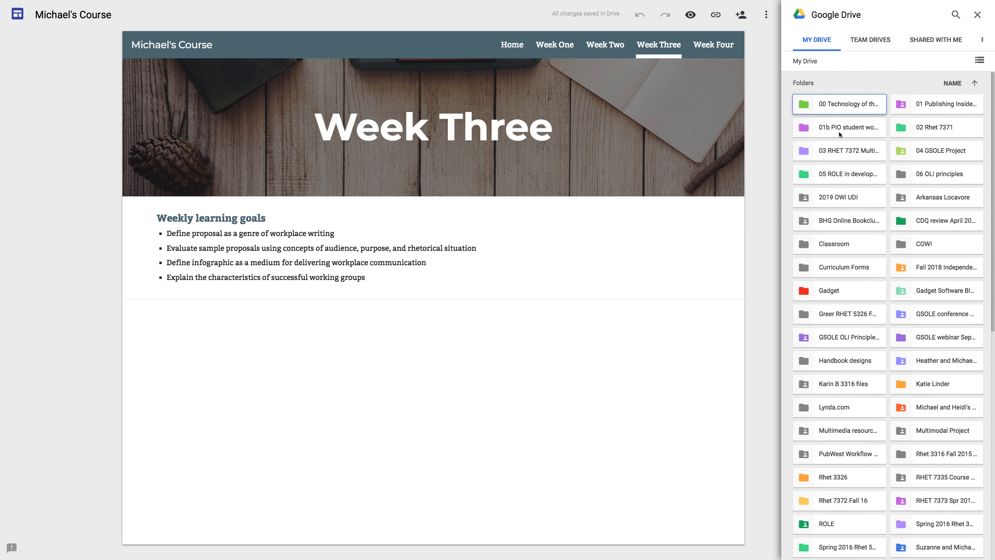
Insert the Copy of Sample Case Study 1 PDF from 03 RHET 7372 > Michael's Site
{"action": "left_click", "coordinate": [830, 153]}
{"action": "double_click", "coordinate": [830, 153]}
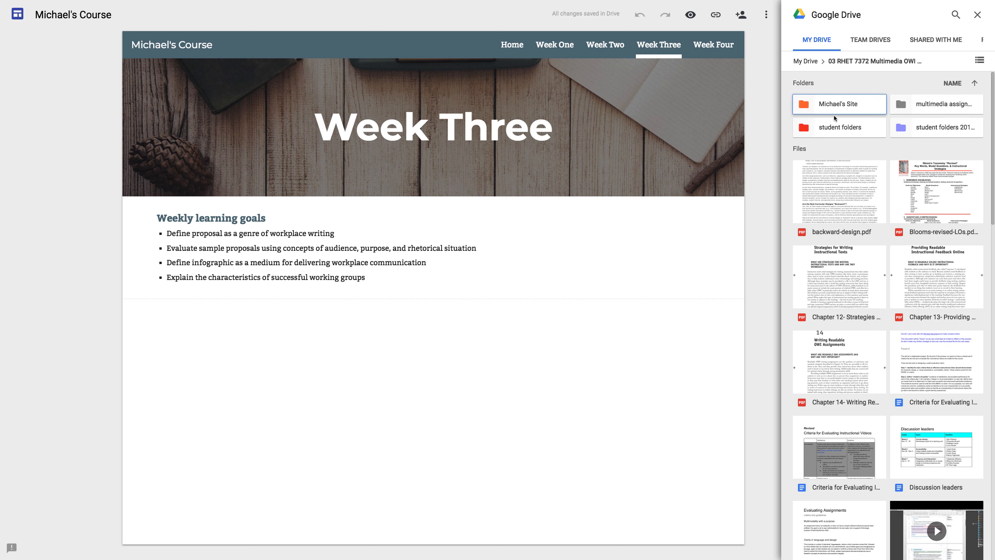
{"action": "double_click", "coordinate": [827, 108]}
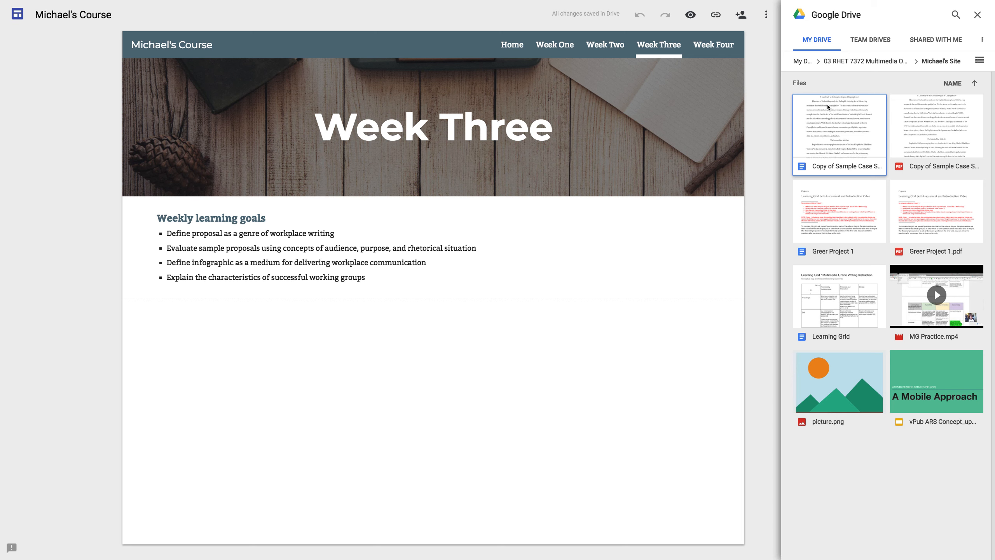
{"action": "left_click", "coordinate": [953, 127]}
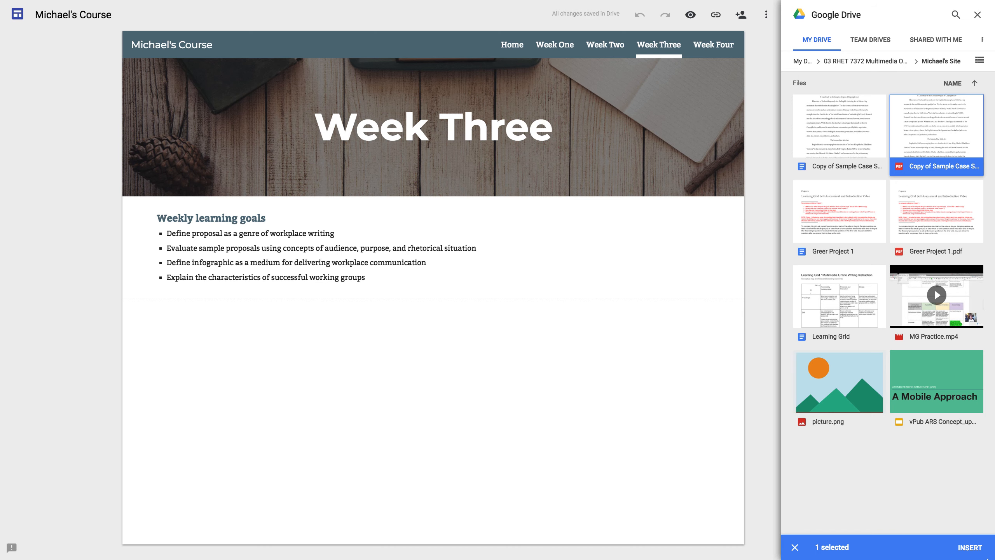
{"action": "left_click", "coordinate": [971, 547]}
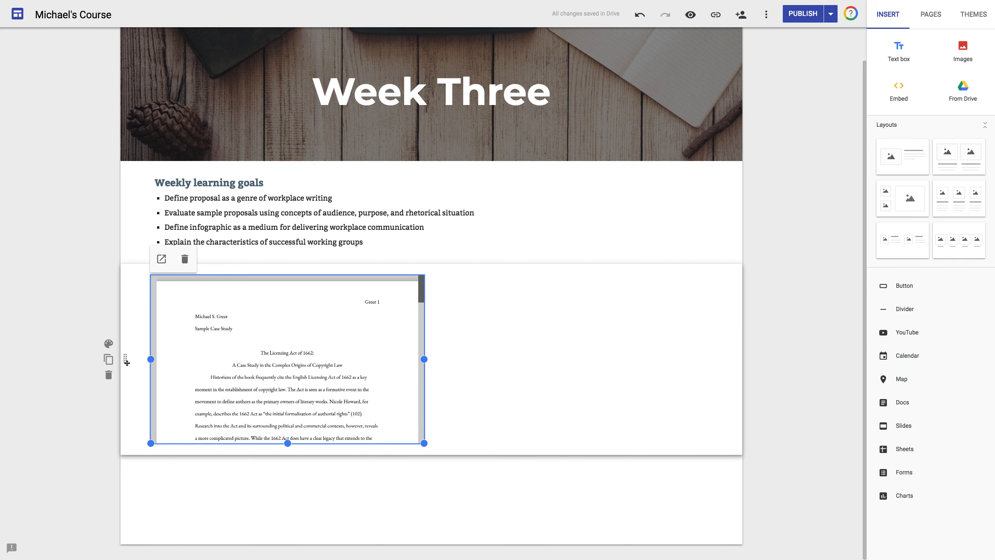
Move the PDF embed up to sit beside the Weekly learning goals
{"action": "left_click_drag", "start_coordinate": [132, 341], "coordinate": [93, 364]}
{"action": "left_click", "coordinate": [291, 288]}
{"action": "left_click_drag", "start_coordinate": [301, 276], "coordinate": [529, 199]}
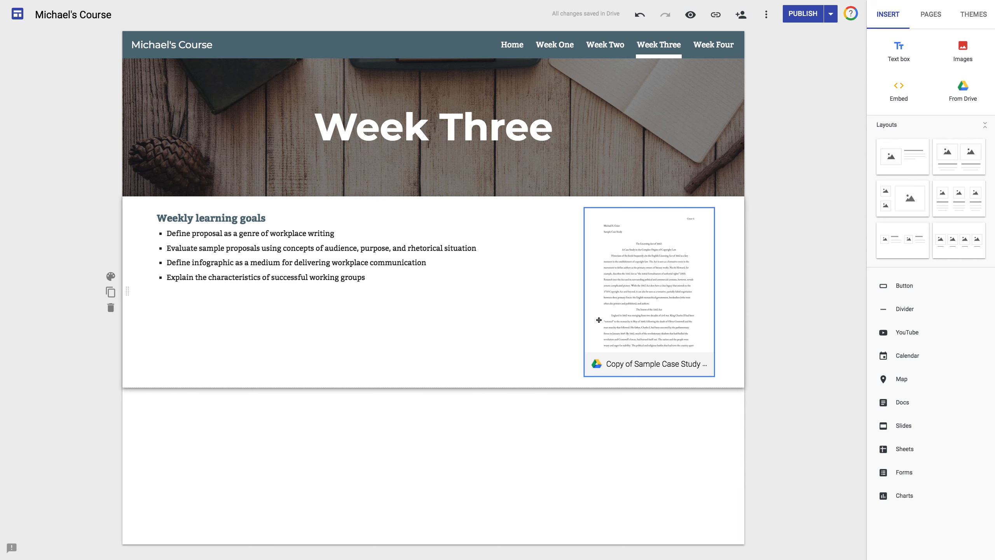
Widen the PDF embed leftward and make it taller
{"action": "left_click", "coordinate": [582, 309]}
{"action": "left_click_drag", "start_coordinate": [584, 291], "coordinate": [440, 291]}
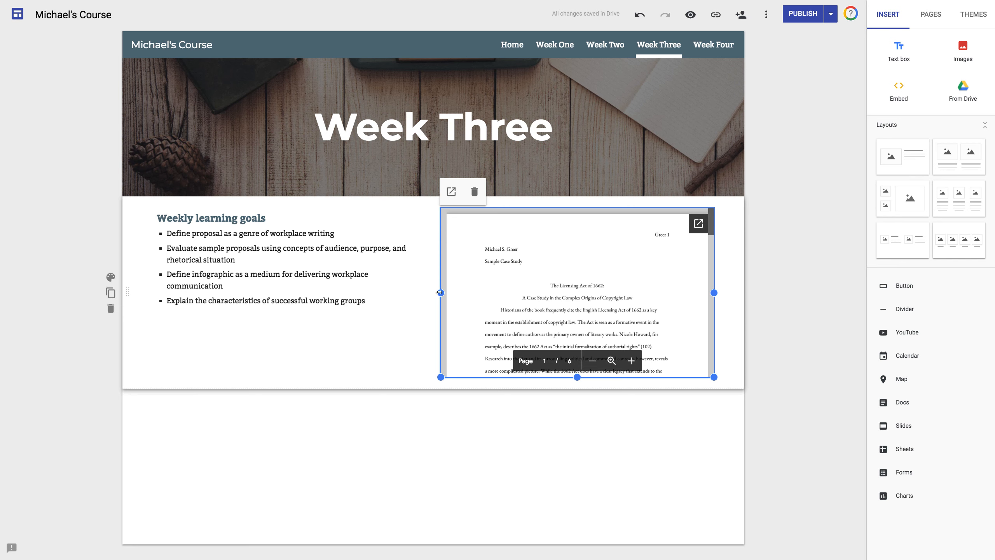
{"action": "left_click_drag", "start_coordinate": [440, 292], "coordinate": [416, 293]}
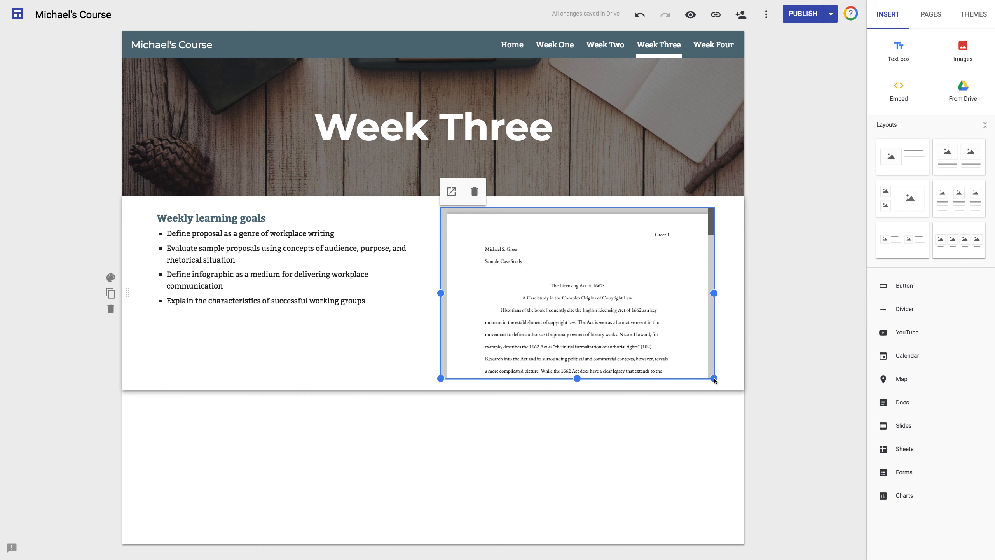
{"action": "left_click_drag", "start_coordinate": [578, 379], "coordinate": [575, 527]}
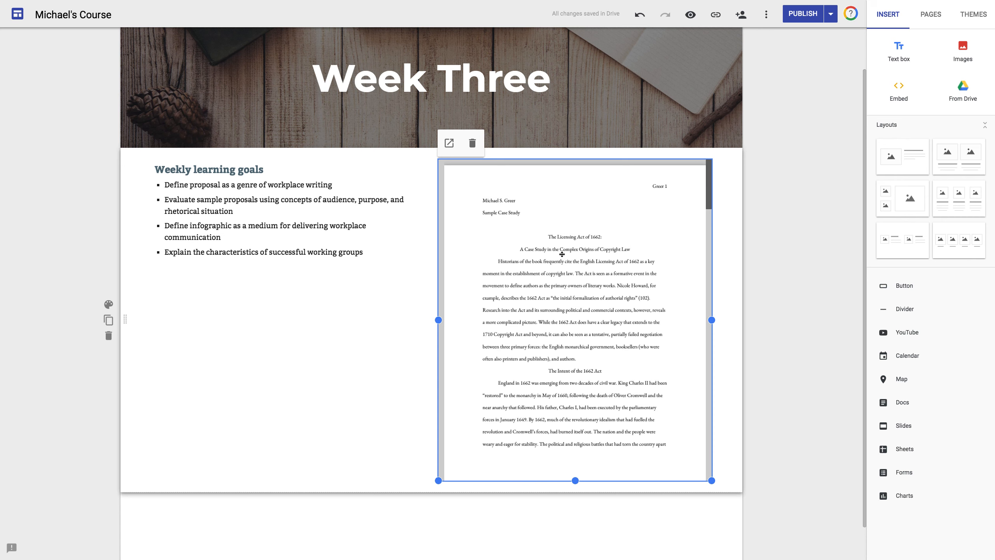
Open the embedded case study PDF in its own tab
{"action": "left_click", "coordinate": [338, 320]}
{"action": "left_click", "coordinate": [700, 173]}
{"action": "left_click", "coordinate": [448, 143]}
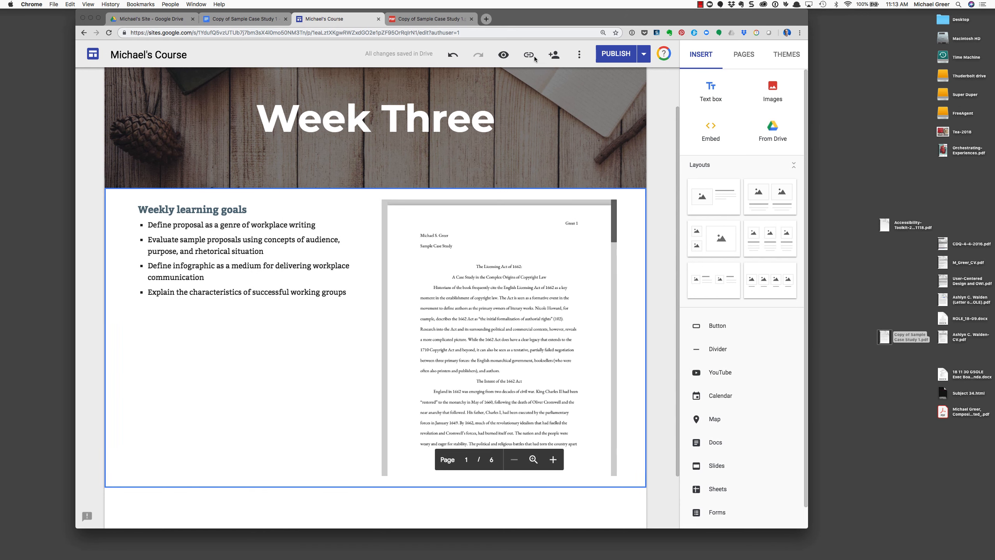
Insert the Copy of Sample Case Study Doc from 03 RHET 7372 > Michael's Site below the PDF
{"action": "scroll", "coordinate": [292, 356], "scroll_direction": "down", "scroll_amount": 1}
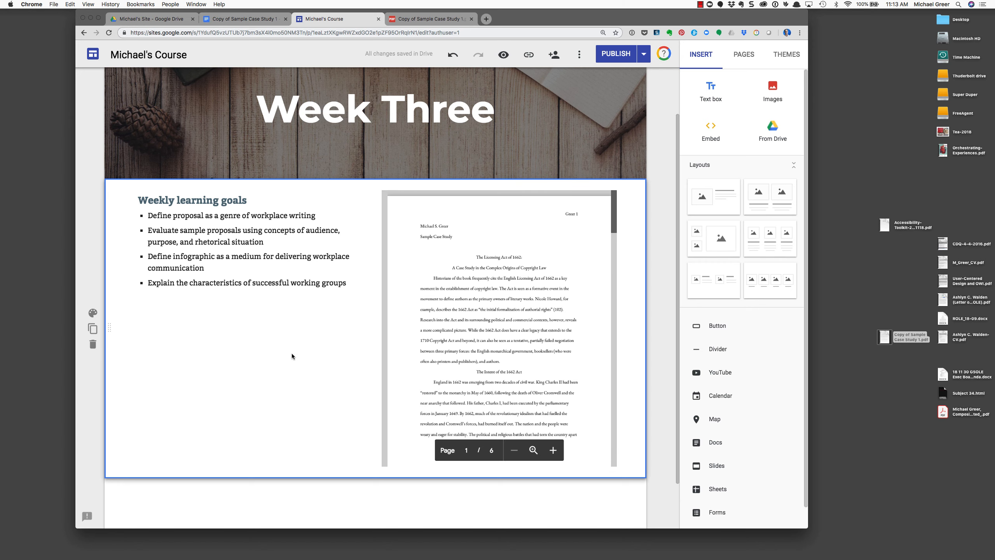
{"action": "scroll", "coordinate": [293, 353], "scroll_direction": "down", "scroll_amount": 3}
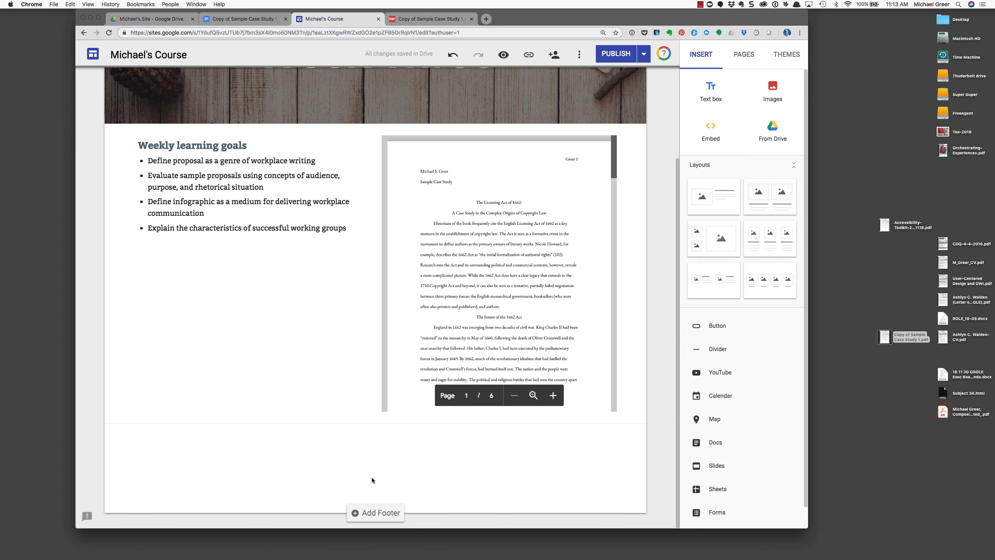
{"action": "left_click", "coordinate": [764, 132]}
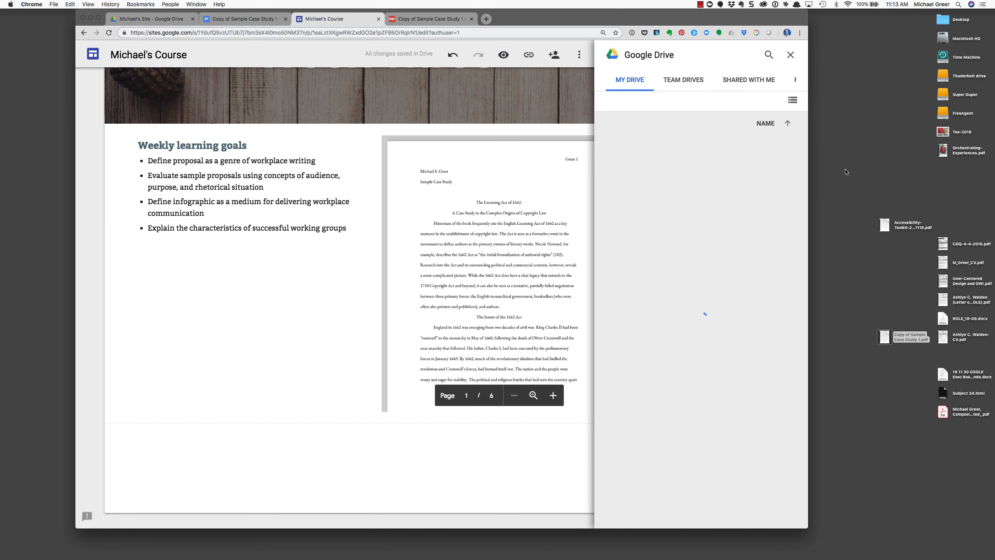
{"action": "double_click", "coordinate": [643, 193]}
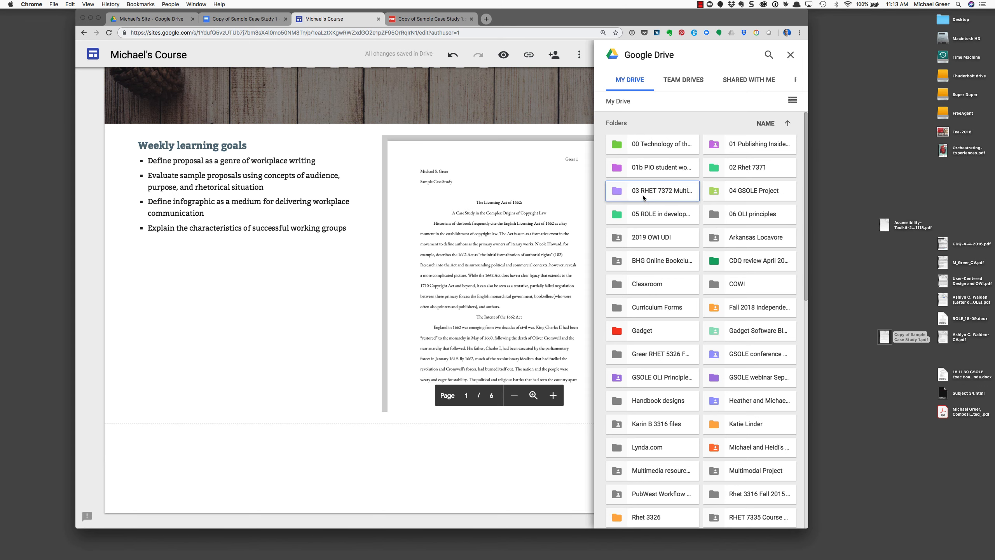
{"action": "double_click", "coordinate": [660, 149]}
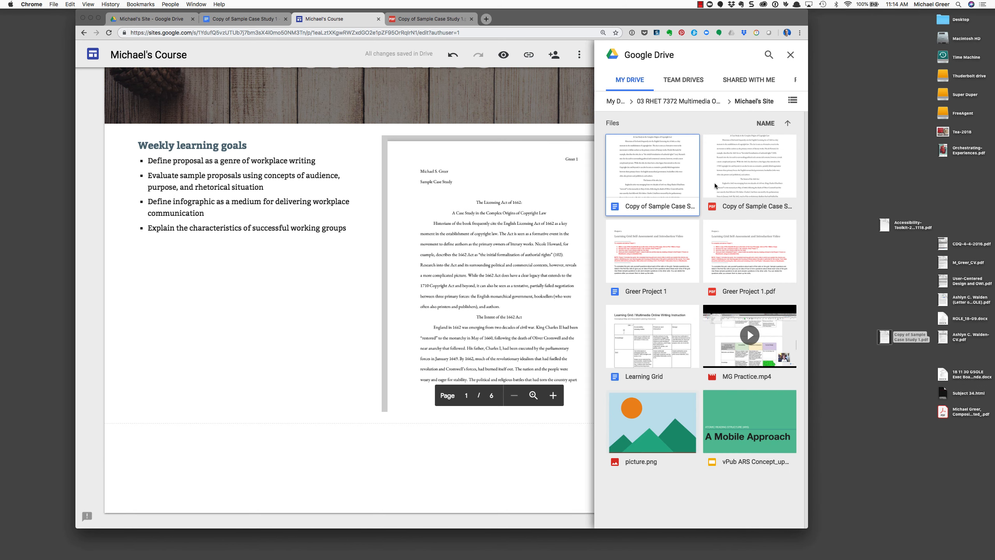
{"action": "left_click", "coordinate": [653, 176]}
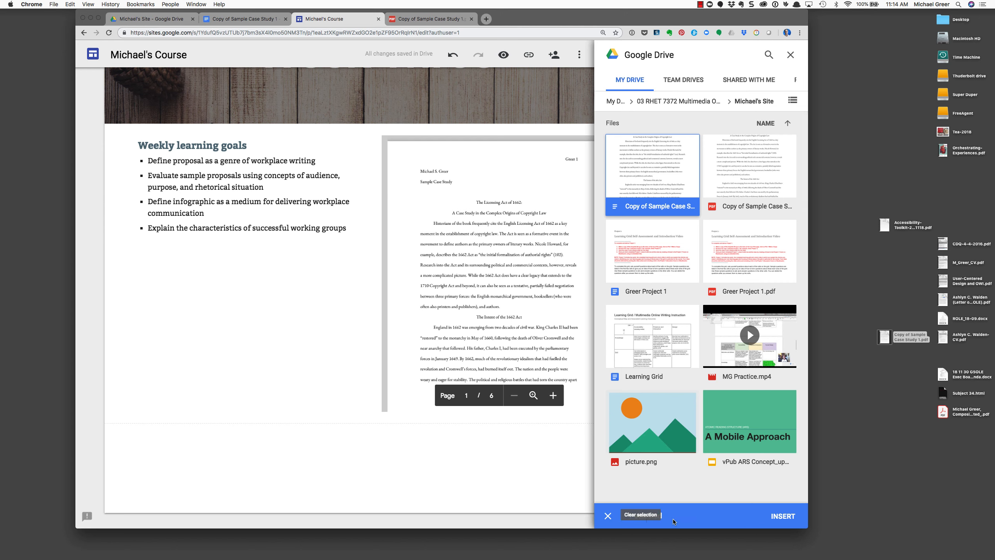
{"action": "left_click", "coordinate": [783, 516]}
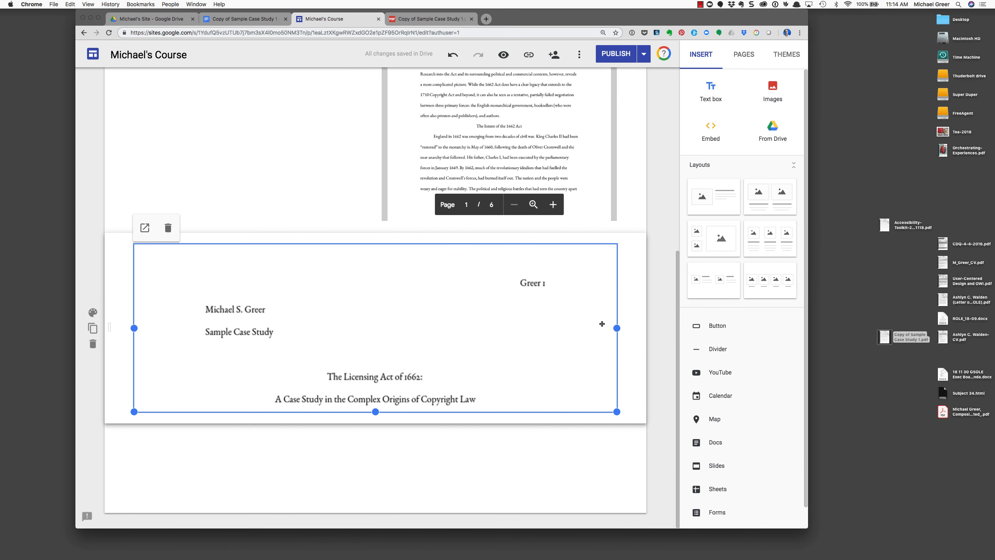
Resize the case study Doc embed into a narrow, taller preview
{"action": "left_click_drag", "start_coordinate": [617, 328], "coordinate": [287, 343]}
{"action": "left_click_drag", "start_coordinate": [210, 412], "coordinate": [208, 439]}
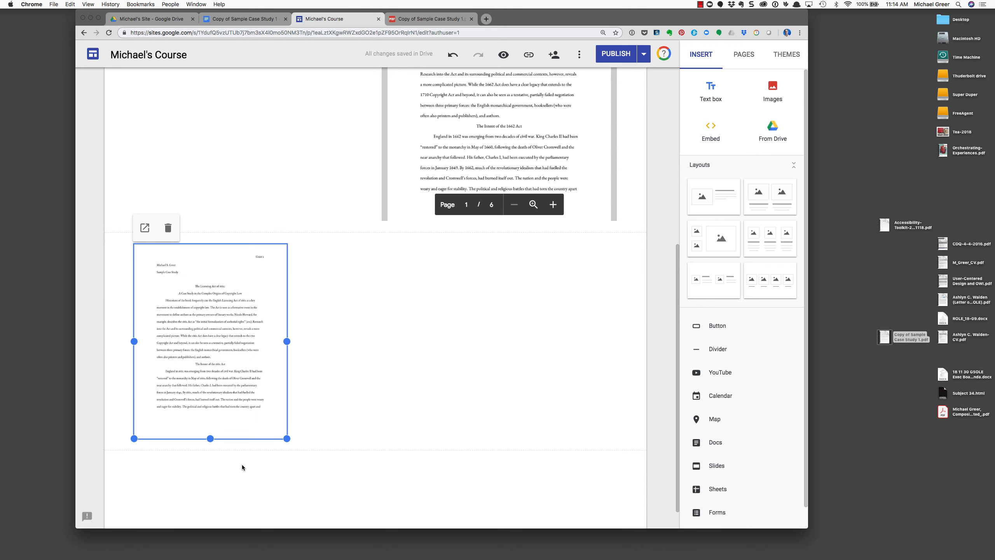
{"action": "left_click", "coordinate": [327, 473]}
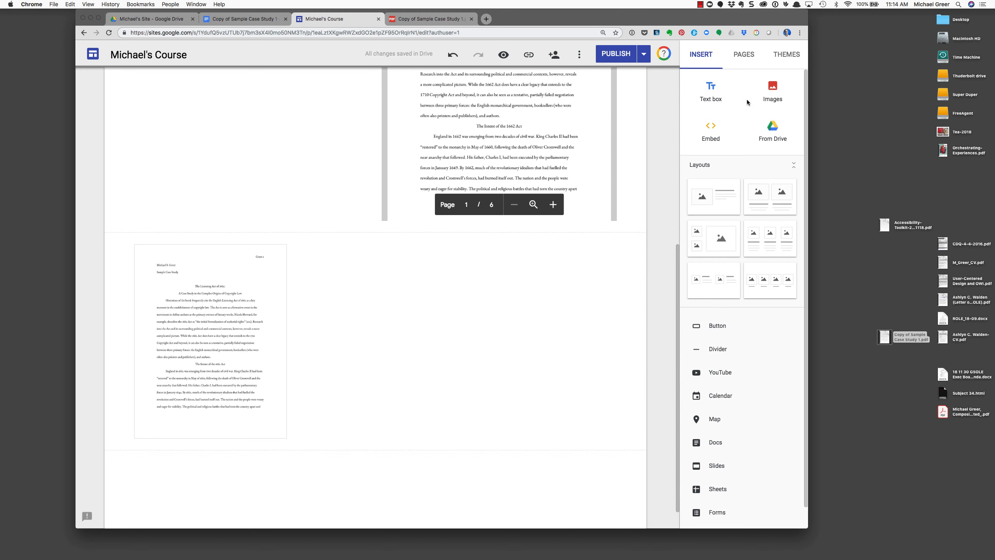
Add a text box beside the Doc reading "This is a sample case study. Take a look."
{"action": "left_click", "coordinate": [711, 92]}
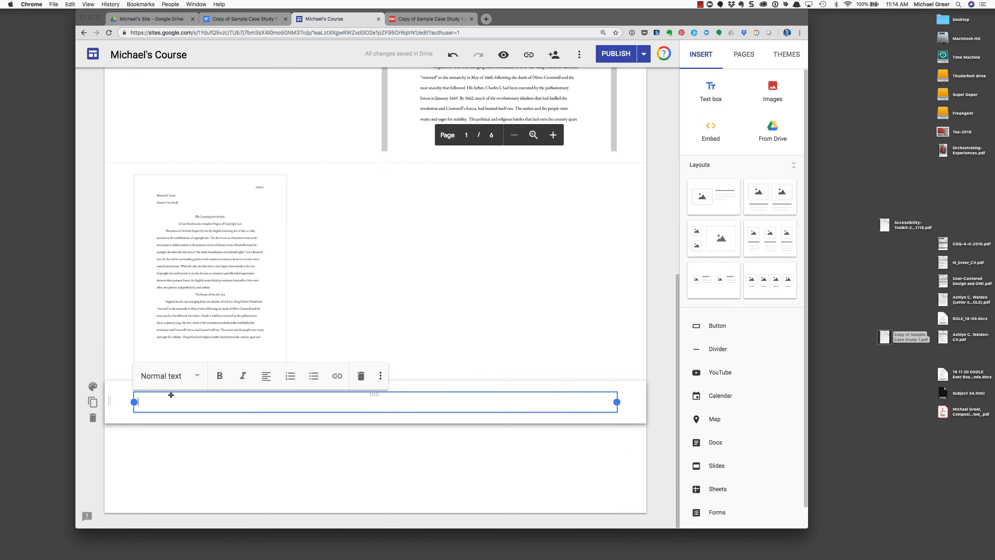
{"action": "left_click_drag", "start_coordinate": [374, 395], "coordinate": [411, 289]}
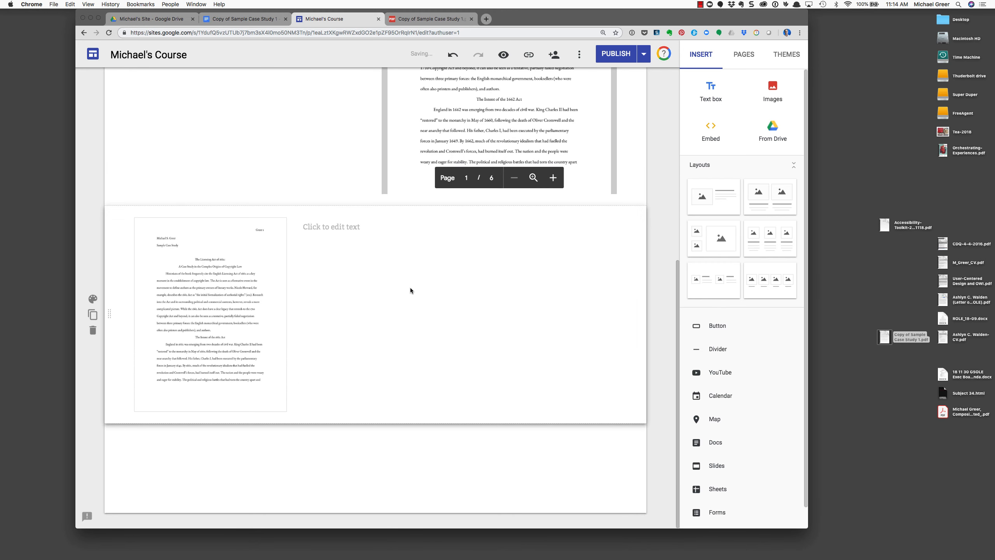
{"action": "left_click", "coordinate": [342, 230]}
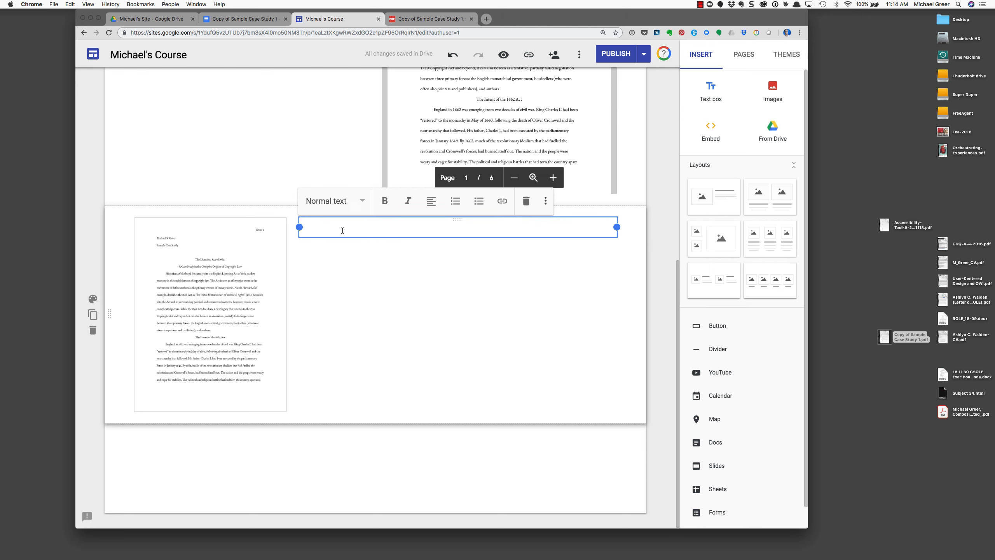
{"action": "type", "text": "This is a sample case s"}
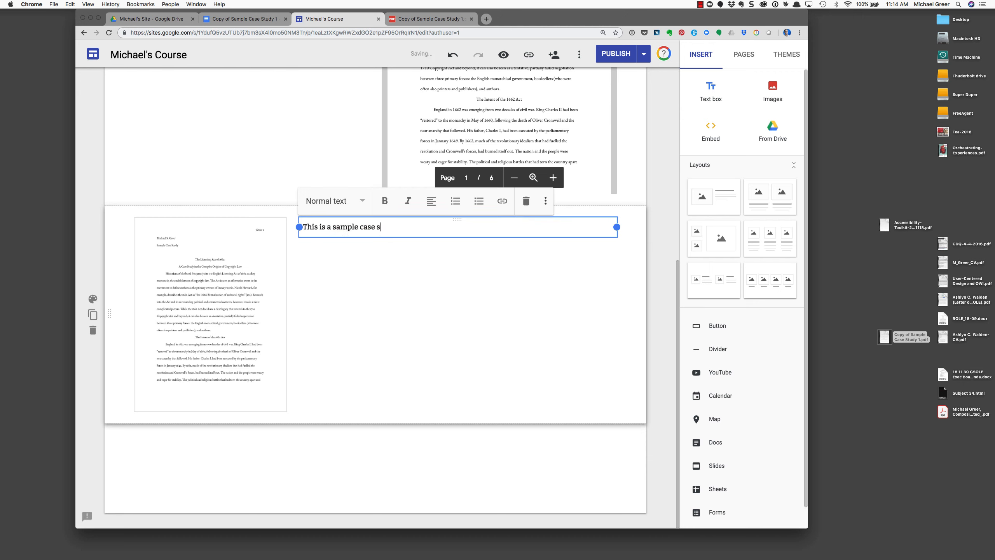
{"action": "type", "text": "tudy. Take a"}
{"action": "key", "text": "BackSpace"}
{"action": "key", "text": "BackSpace"}
{"action": "key", "text": "BackSpace"}
{"action": "type", "text": "ake a look."}
{"action": "left_click", "coordinate": [309, 339]}
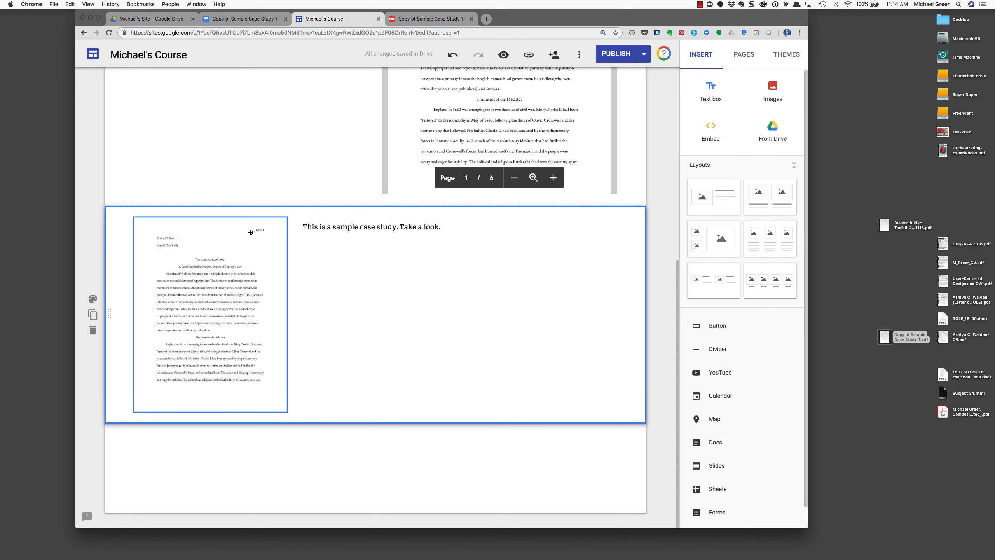
{"action": "left_click_drag", "start_coordinate": [521, 22], "coordinate": [528, 21]}
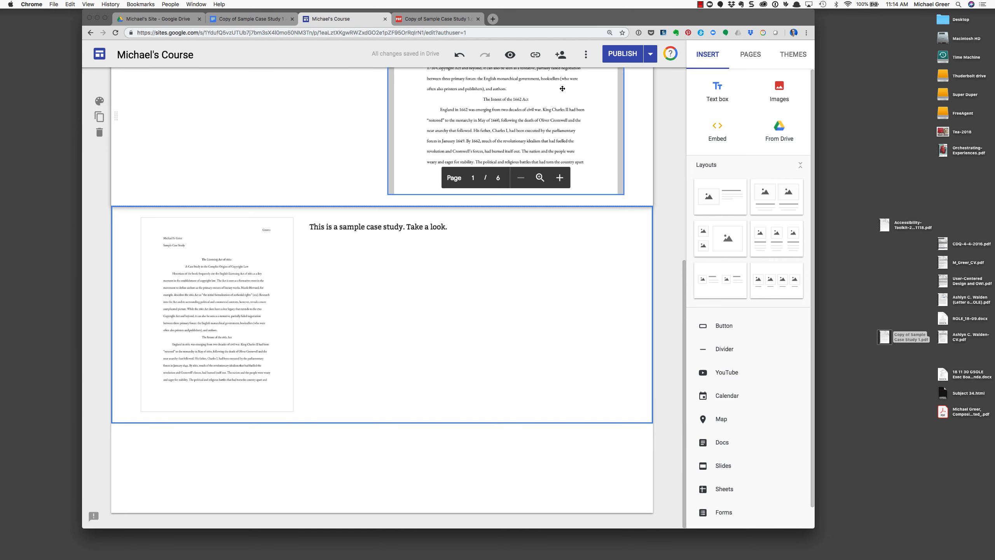
{"action": "left_click_drag", "start_coordinate": [557, 24], "coordinate": [571, 24]}
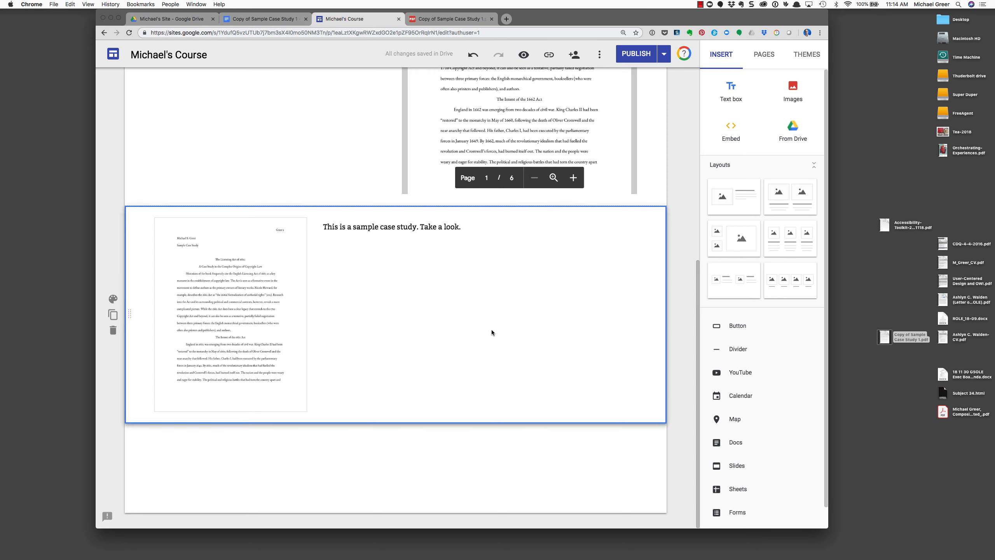
{"action": "scroll", "coordinate": [491, 332], "scroll_direction": "up", "scroll_amount": 4}
{"action": "scroll", "coordinate": [492, 331], "scroll_direction": "down", "scroll_amount": 2}
{"action": "scroll", "coordinate": [333, 218], "scroll_direction": "up", "scroll_amount": 10}
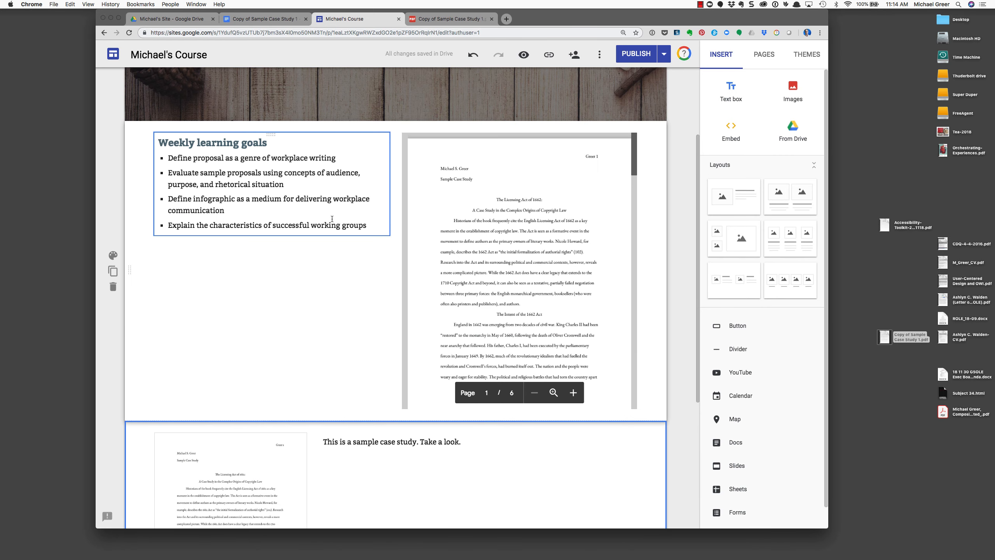
Insert the "A Mobile Approach" Slides deck from Michael's Site and enlarge it to nearly full section width
{"action": "left_click", "coordinate": [795, 132]}
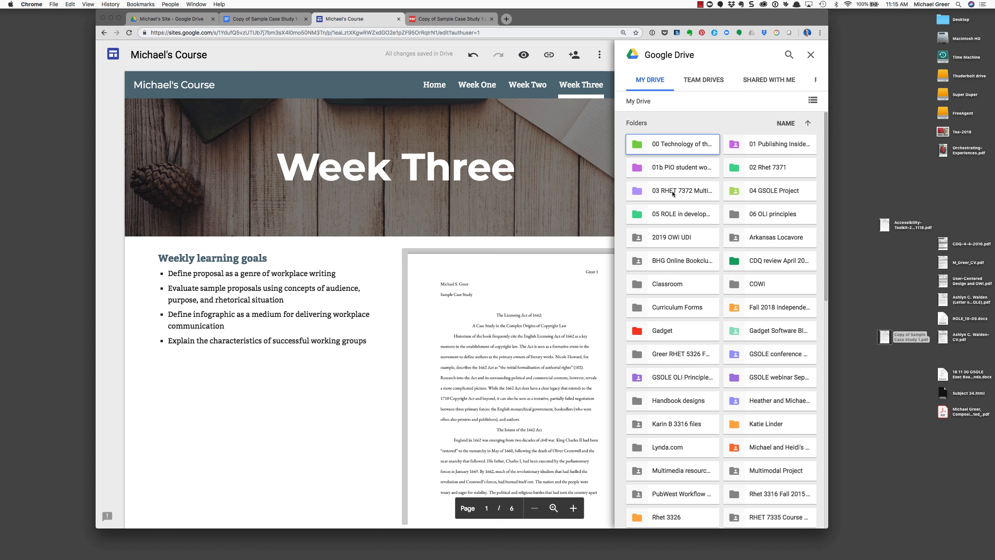
{"action": "double_click", "coordinate": [672, 192]}
{"action": "double_click", "coordinate": [693, 148]}
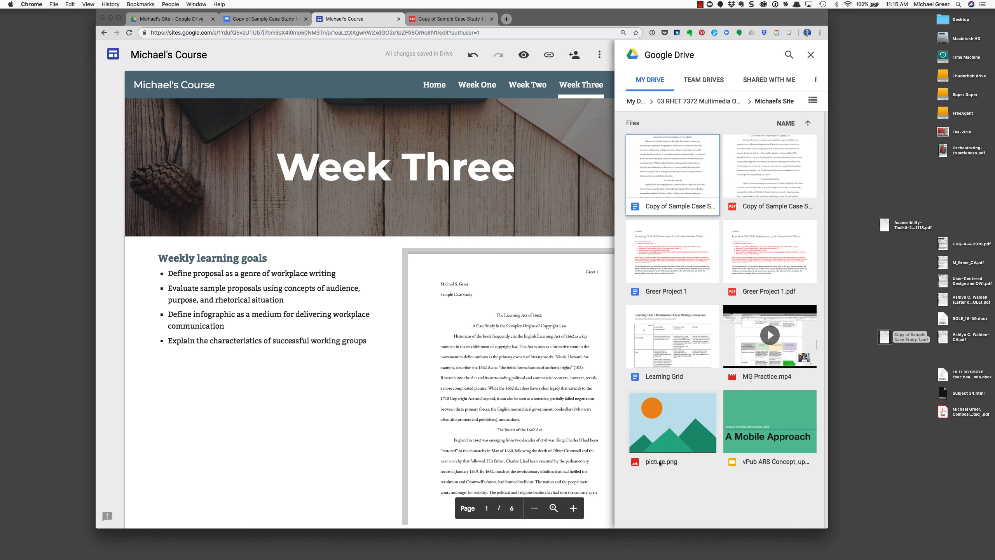
{"action": "left_click", "coordinate": [770, 438]}
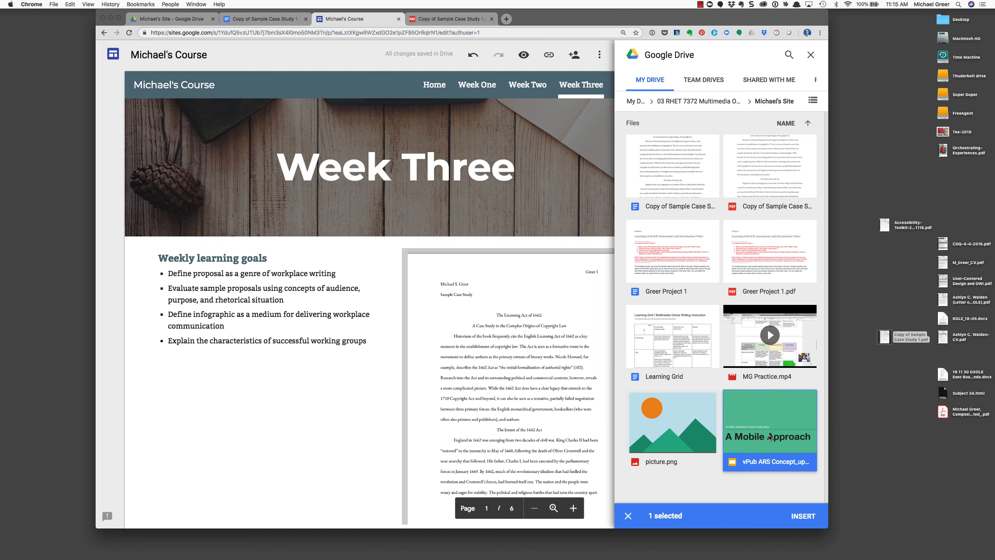
{"action": "left_click", "coordinate": [811, 516]}
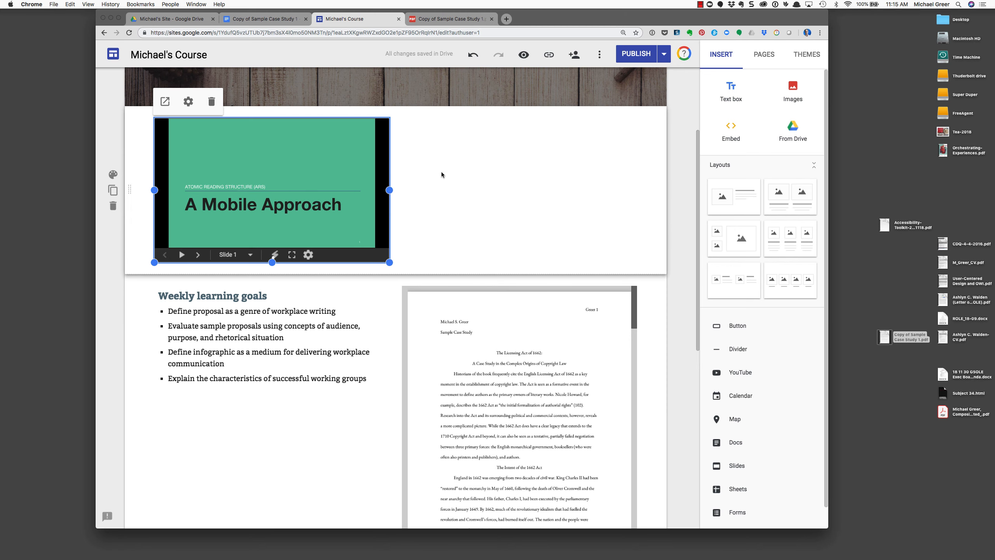
{"action": "left_click_drag", "start_coordinate": [581, 18], "coordinate": [620, 17]}
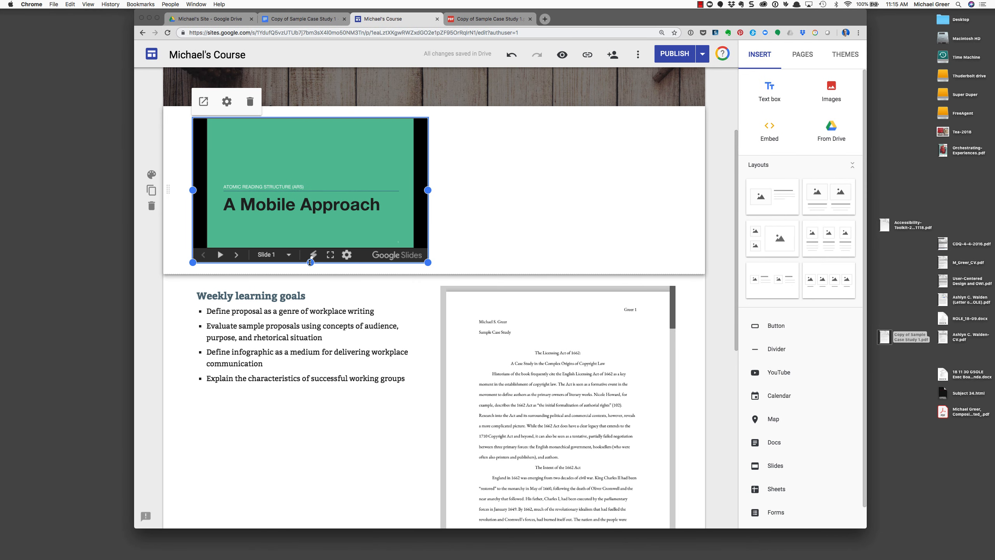
{"action": "left_click_drag", "start_coordinate": [429, 263], "coordinate": [676, 398]}
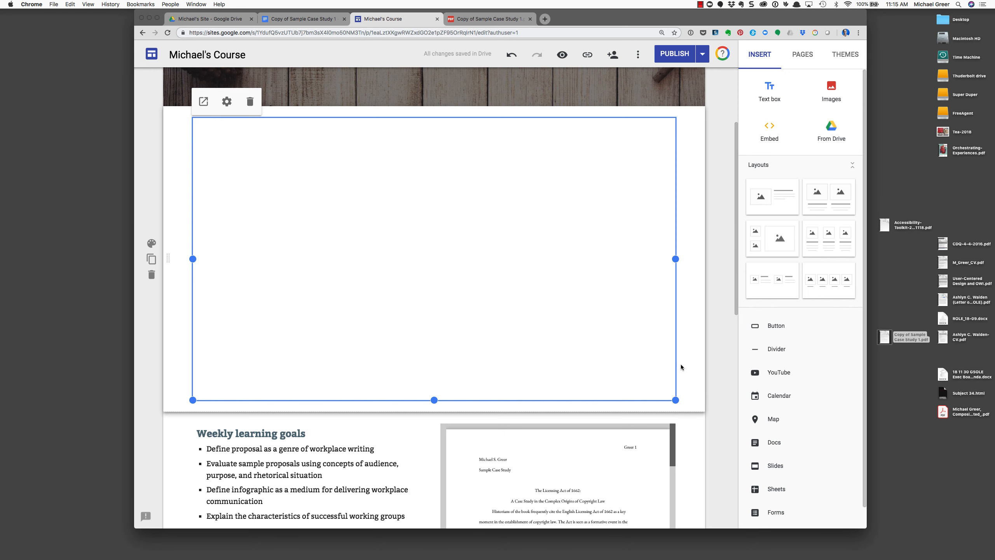
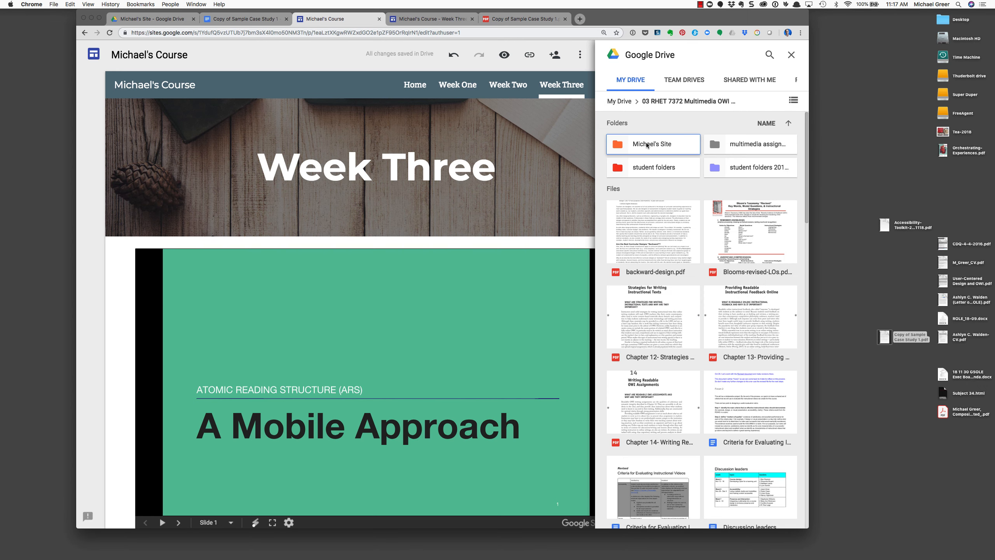
Open the Michael's Site folder in the Drive panel
{"action": "double_click", "coordinate": [647, 143]}
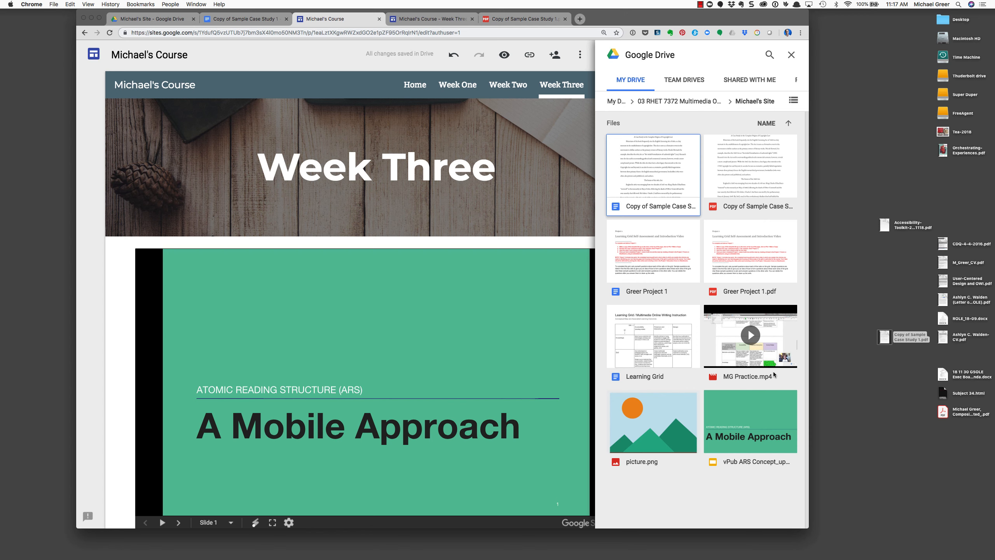
Insert the MG Practice.mp4 video from Drive and enlarge its embed
{"action": "left_click", "coordinate": [749, 363]}
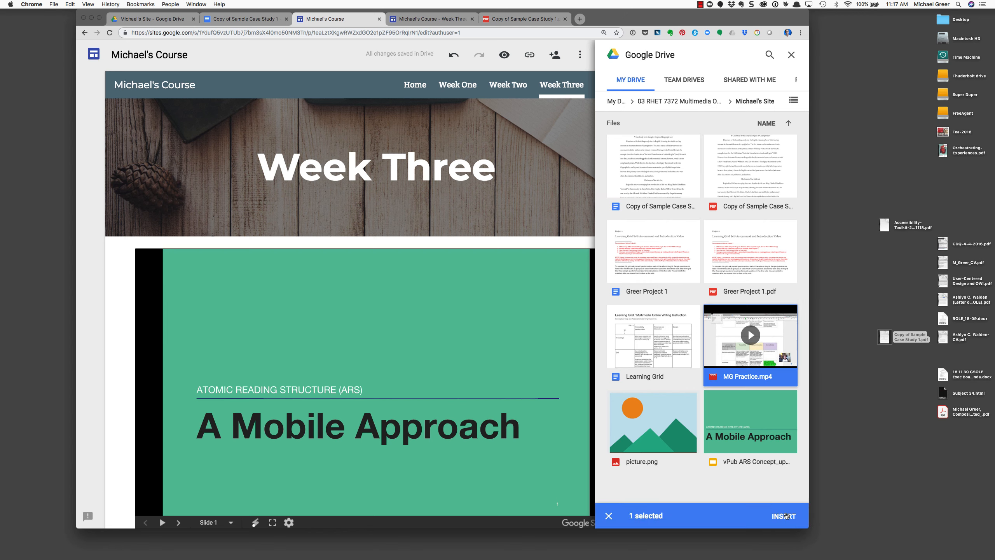
{"action": "left_click", "coordinate": [782, 516]}
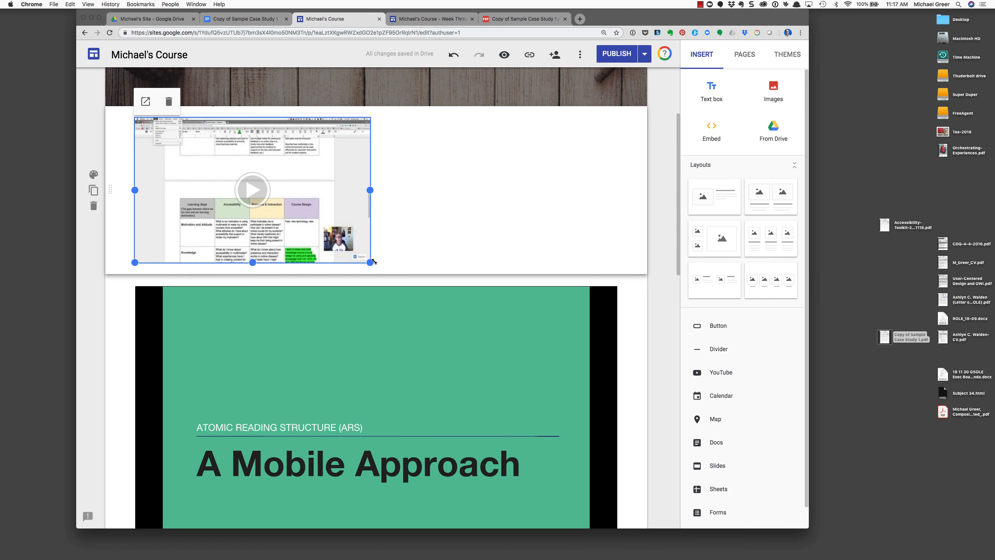
{"action": "left_click_drag", "start_coordinate": [370, 263], "coordinate": [617, 335]}
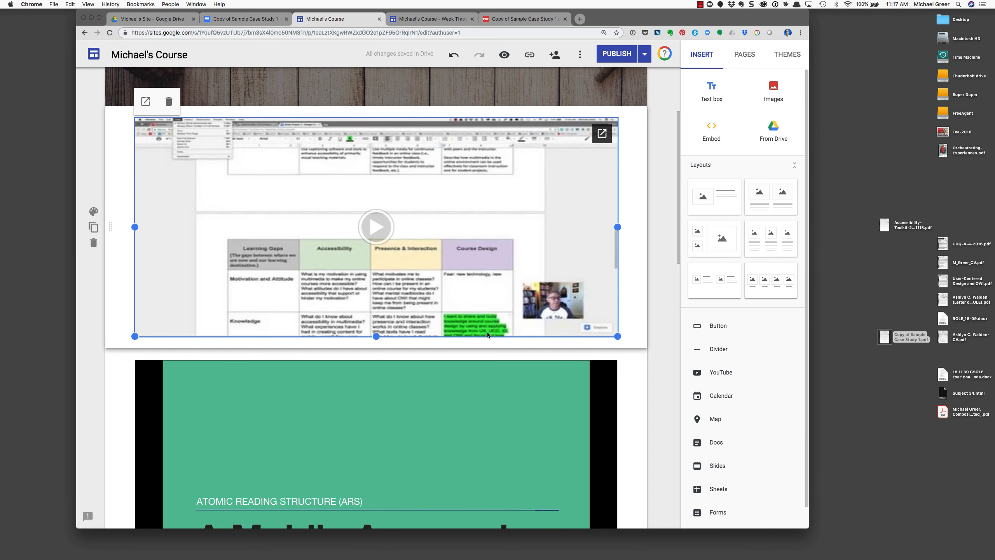
Move the A Mobile Approach slides to the left of the video and make them smaller
{"action": "scroll", "coordinate": [394, 354], "scroll_direction": "down", "scroll_amount": 3}
{"action": "left_click", "coordinate": [349, 342]}
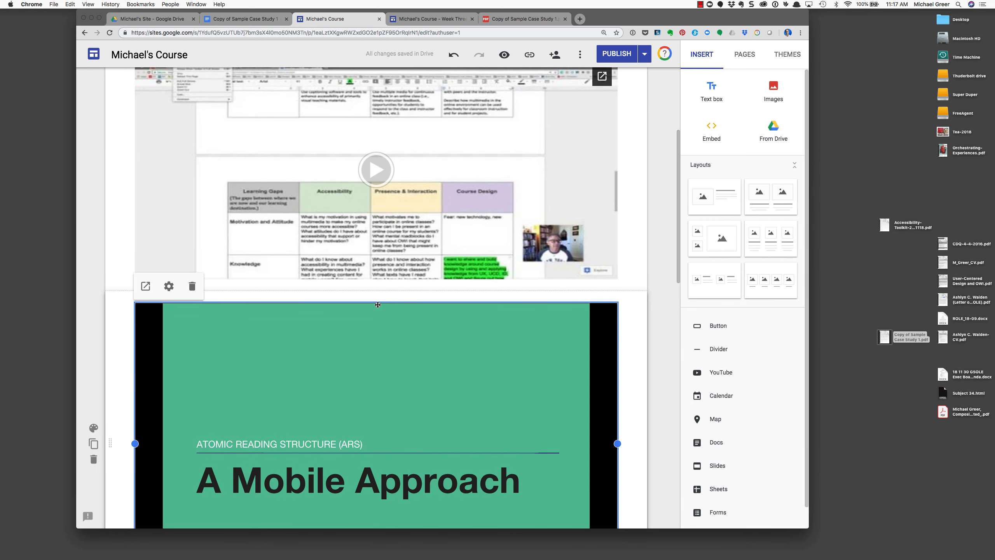
{"action": "left_click_drag", "start_coordinate": [378, 305], "coordinate": [271, 149]}
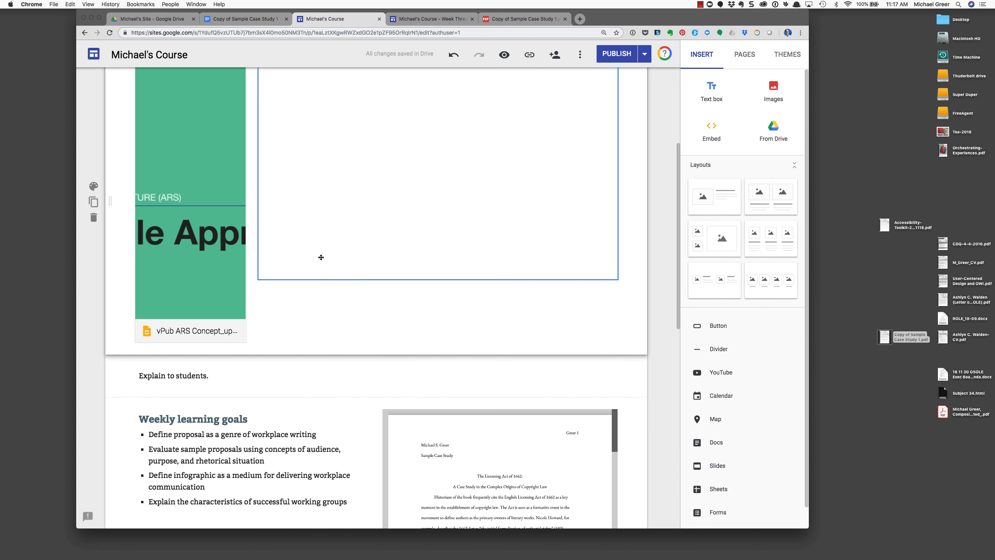
{"action": "left_click", "coordinate": [207, 262]}
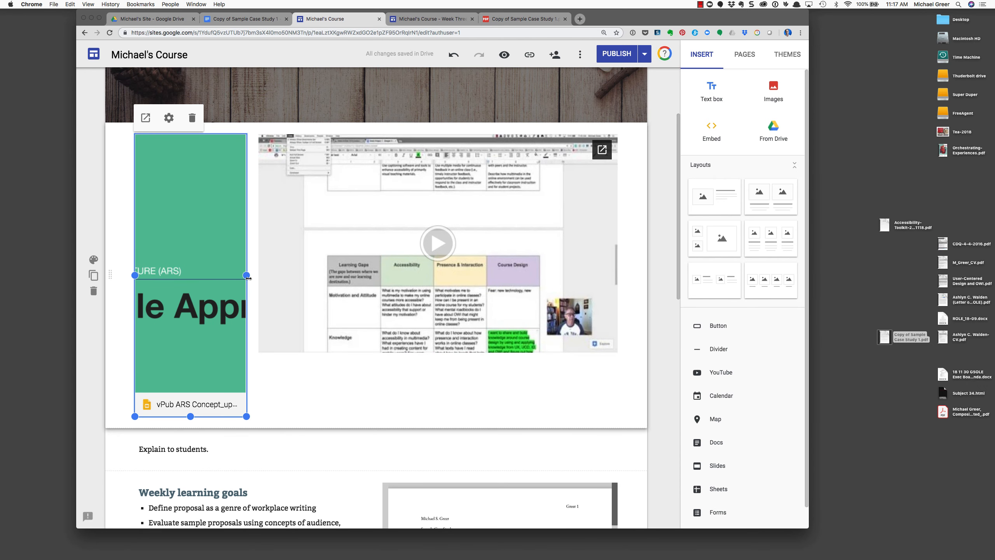
{"action": "left_click_drag", "start_coordinate": [246, 416], "coordinate": [249, 281]}
Narrow and shorten the video embed, then widen the slides embed beside it
{"action": "left_click", "coordinate": [263, 220]}
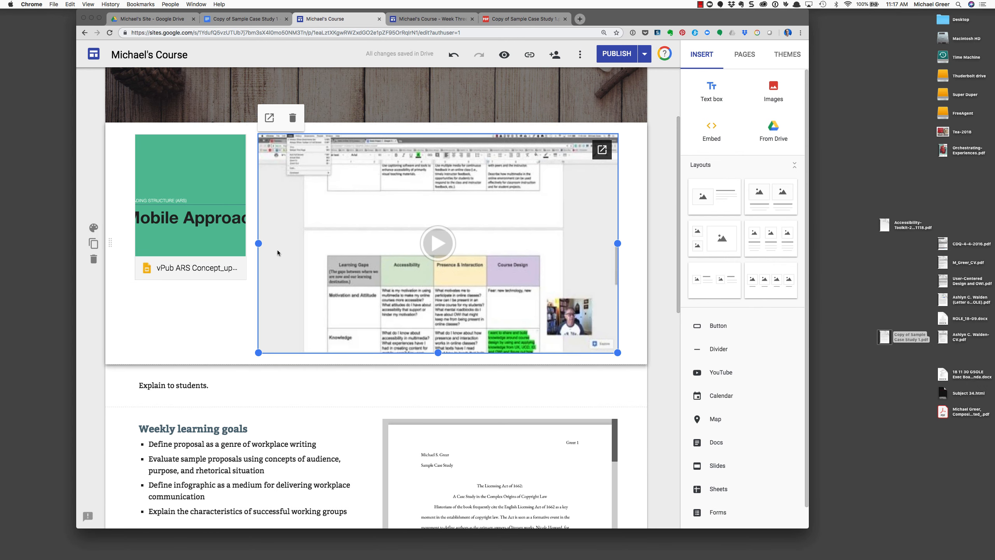
{"action": "left_click_drag", "start_coordinate": [257, 242], "coordinate": [382, 243]}
{"action": "left_click_drag", "start_coordinate": [382, 352], "coordinate": [381, 274]}
{"action": "left_click", "coordinate": [239, 262]}
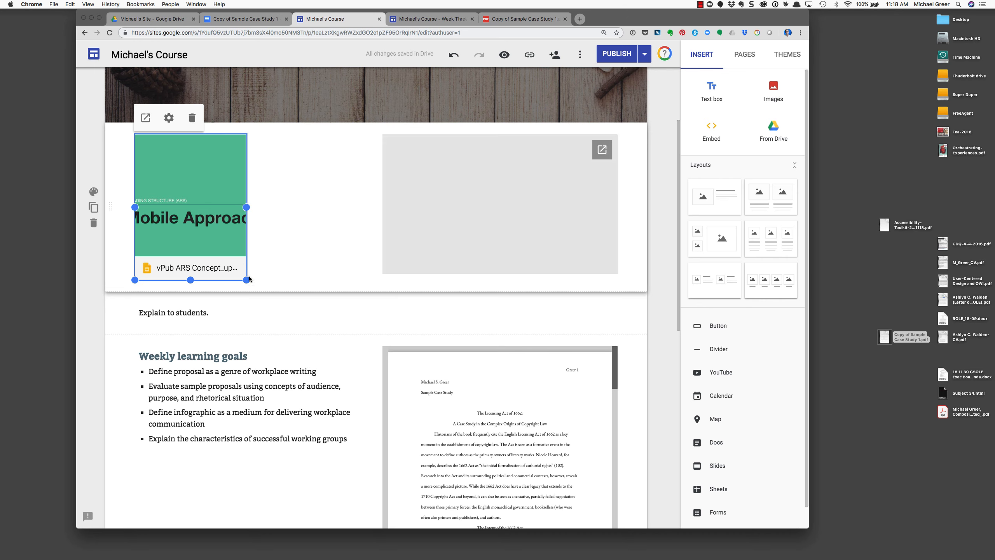
{"action": "left_click_drag", "start_coordinate": [247, 279], "coordinate": [347, 282]}
{"action": "scroll", "coordinate": [347, 283], "scroll_direction": "down", "scroll_amount": 10}
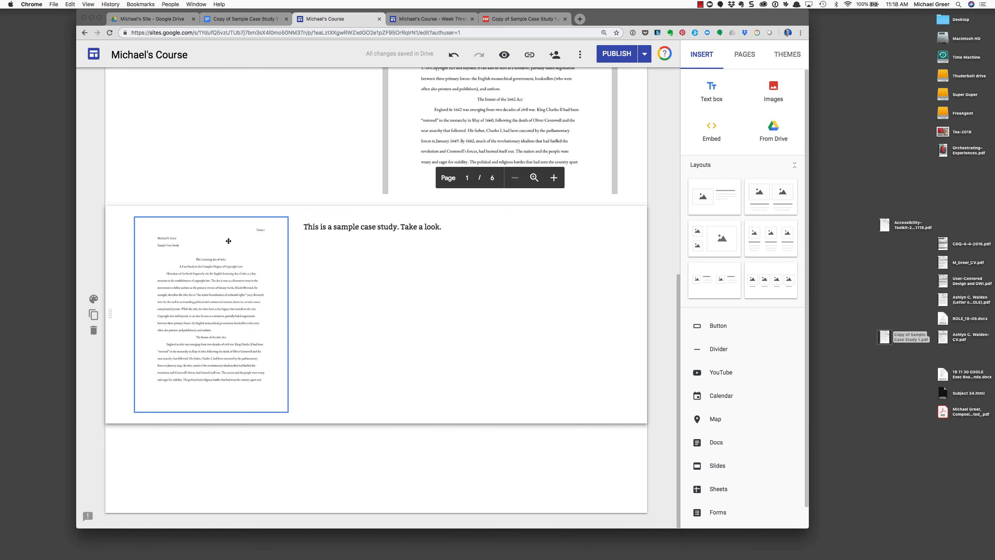
{"action": "scroll", "coordinate": [241, 239], "scroll_direction": "up", "scroll_amount": 10}
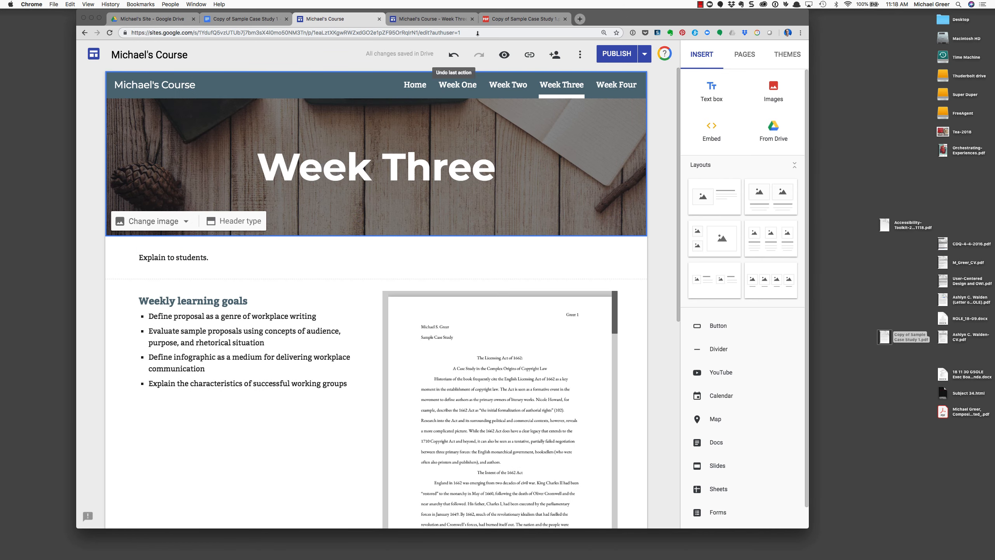
Insert MG Practice.mp4 from 03 RHET 7372 > Michael's Site below the intro text, then publish
{"action": "left_click_drag", "start_coordinate": [606, 19], "coordinate": [605, 20]}
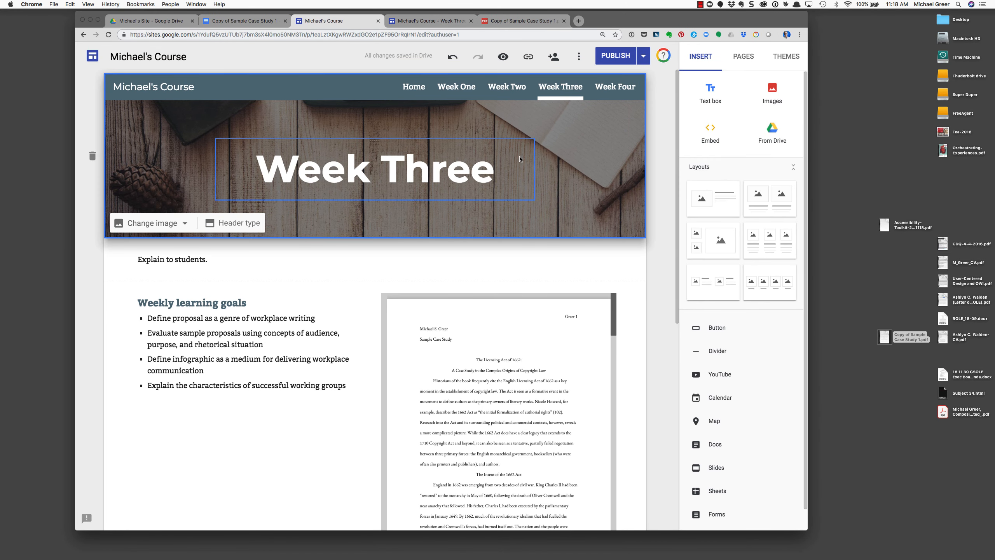
{"action": "left_click", "coordinate": [770, 131]}
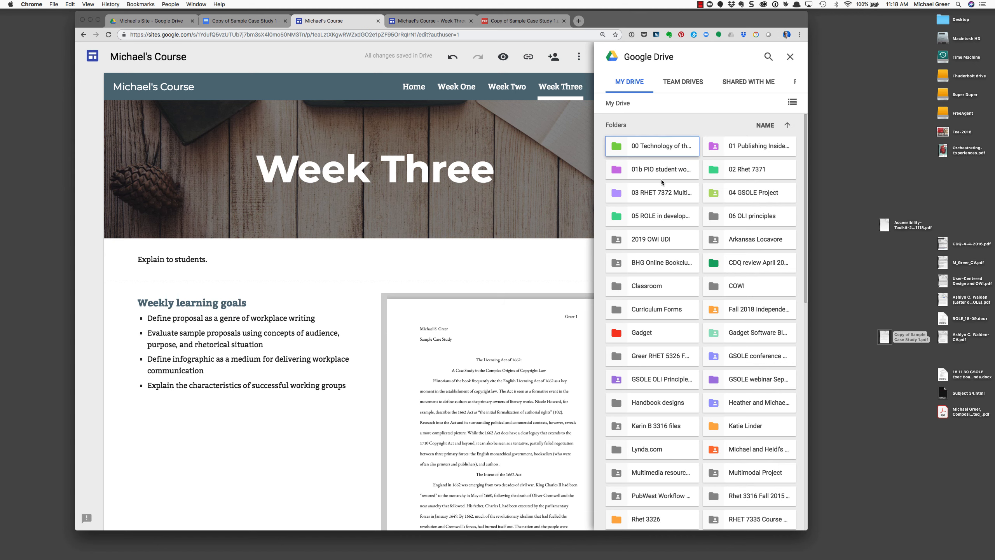
{"action": "double_click", "coordinate": [654, 195]}
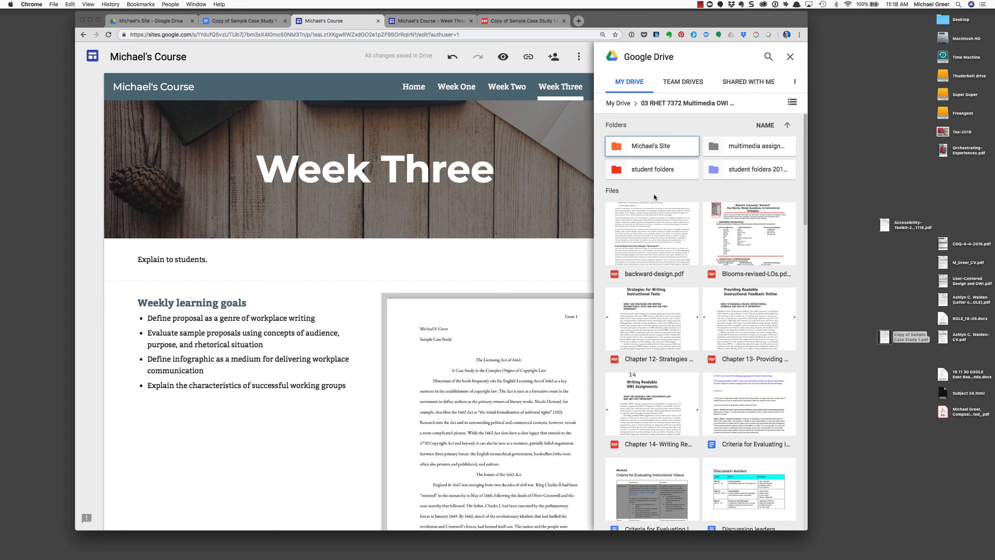
{"action": "double_click", "coordinate": [651, 151]}
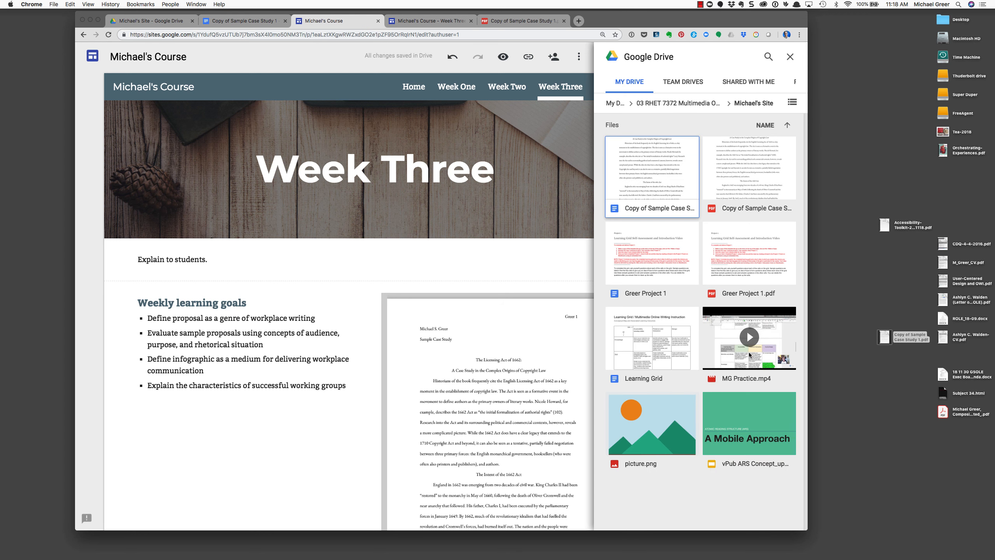
{"action": "left_click", "coordinate": [749, 371]}
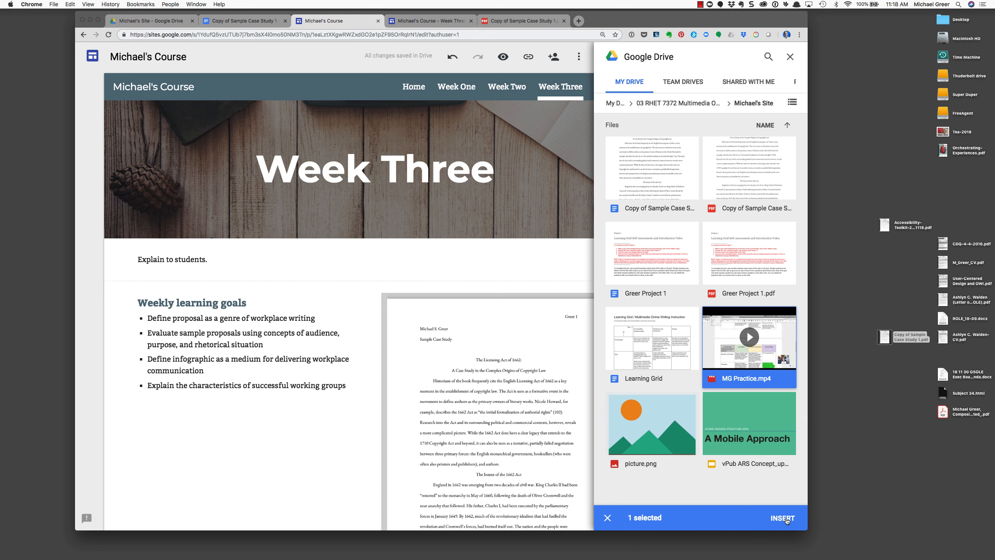
{"action": "key", "text": "Return"}
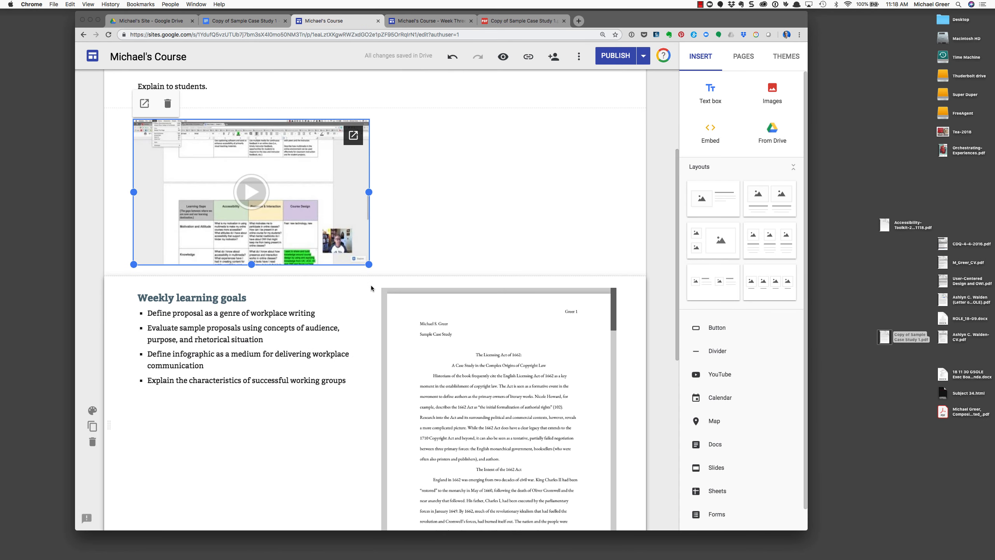
{"action": "left_click", "coordinate": [512, 219]}
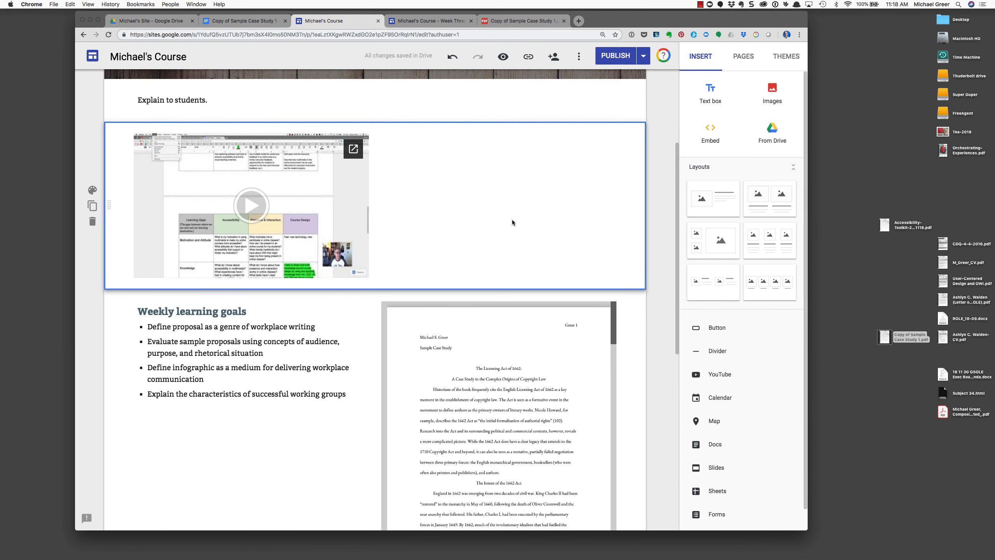
{"action": "left_click", "coordinate": [616, 55]}
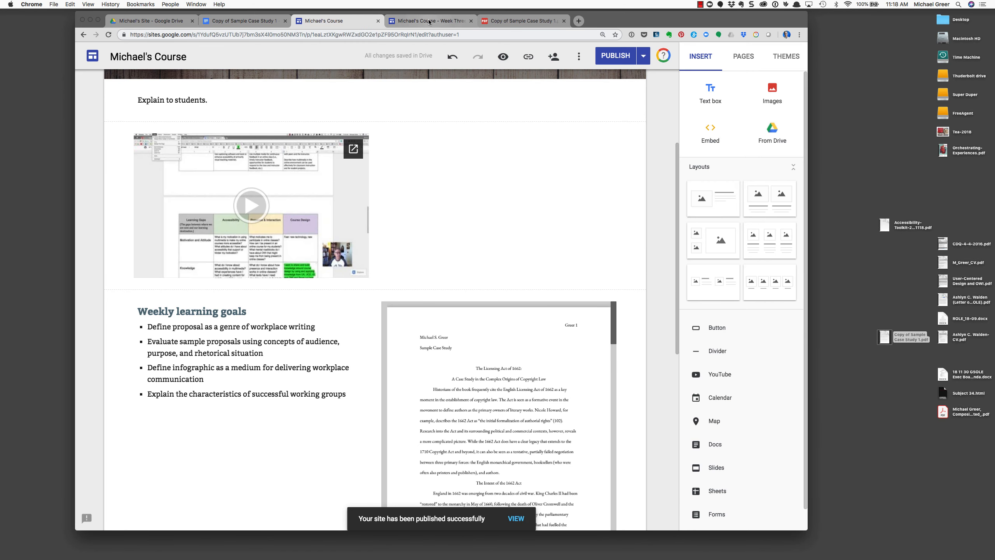
Open the published Week Three page and reload it to show the latest changes
{"action": "left_click", "coordinate": [430, 21]}
{"action": "left_click", "coordinate": [109, 35]}
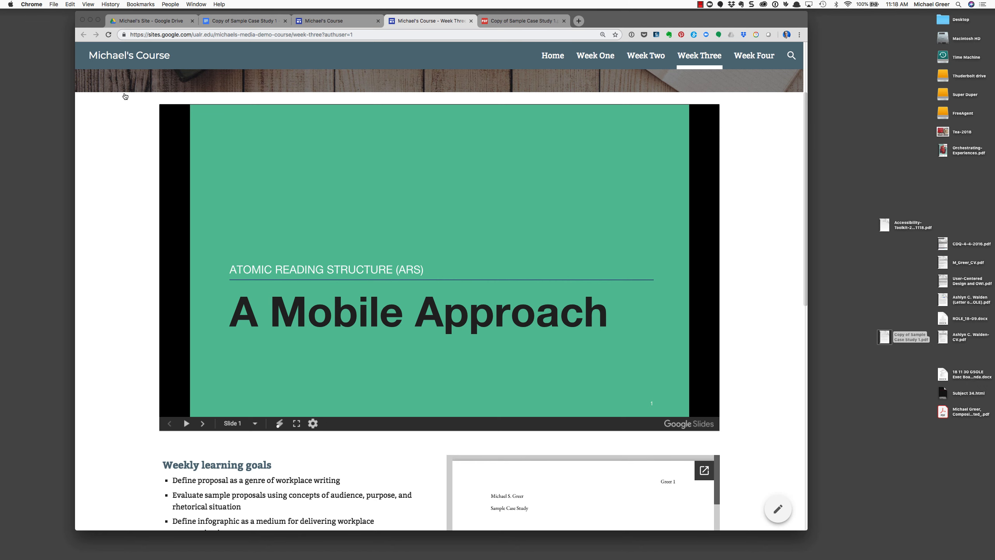
{"action": "left_click", "coordinate": [108, 35]}
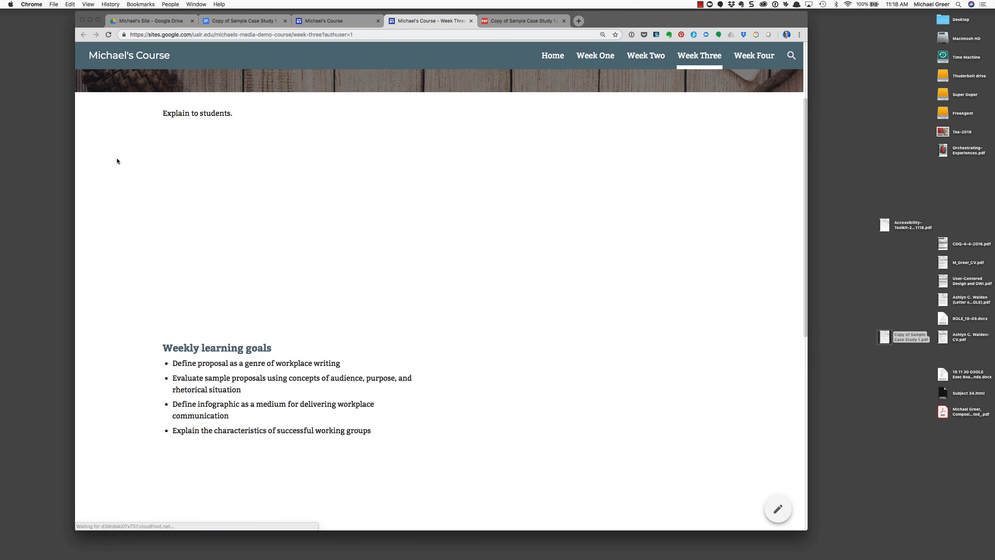
{"action": "left_click_drag", "start_coordinate": [620, 24], "coordinate": [641, 22]}
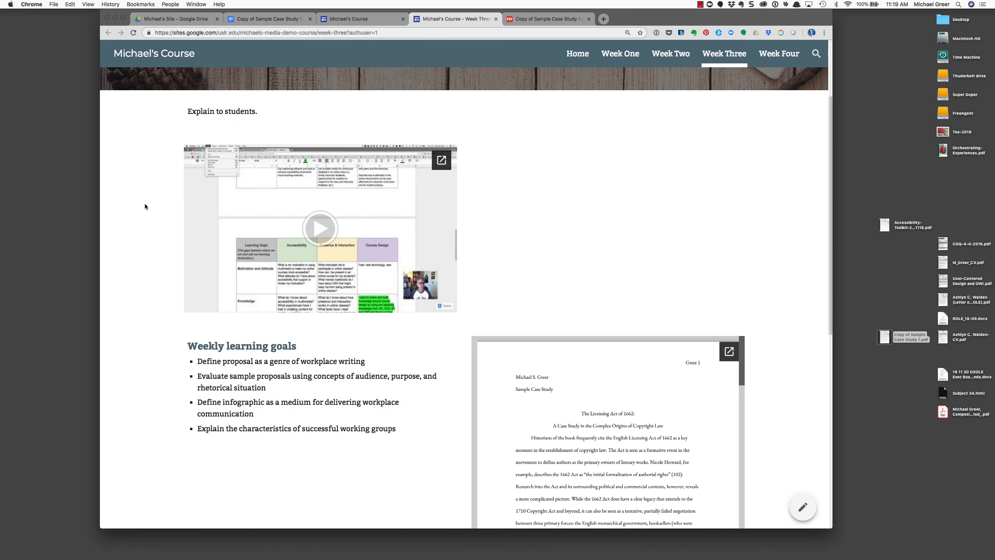
Play the embedded MG Practice video with the volume raised, then pause it
{"action": "left_click", "coordinate": [330, 235]}
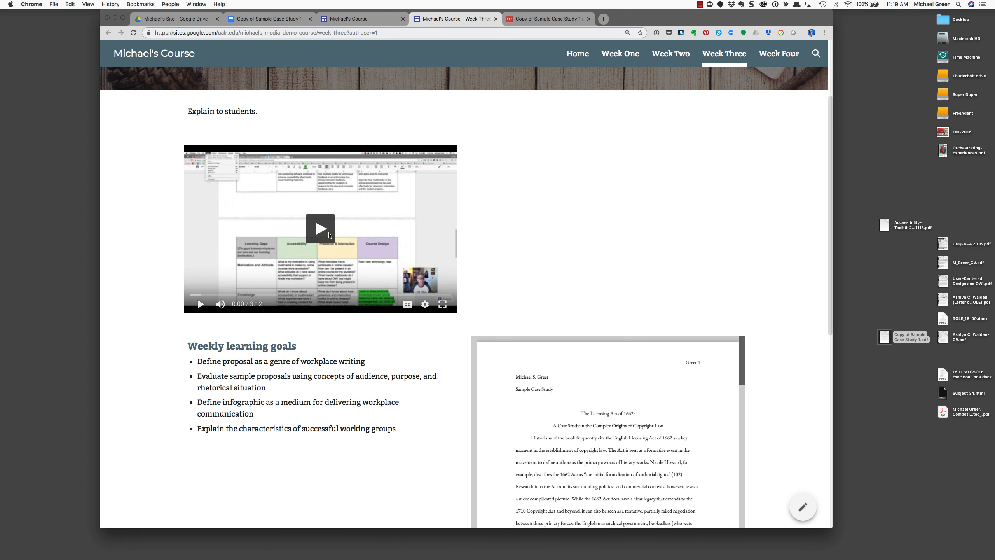
{"action": "key", "text": "XF86AudioRaiseVolume"}
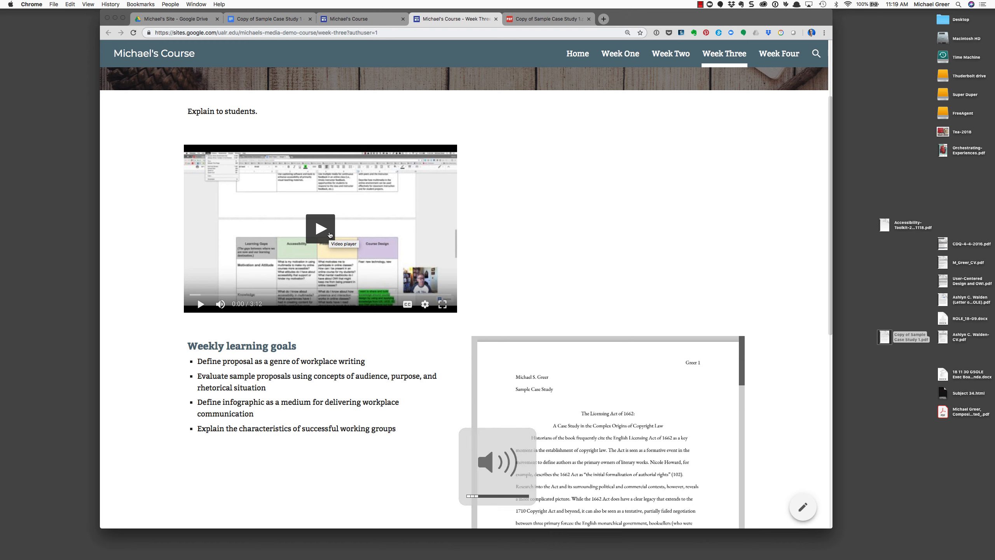
{"action": "left_click", "coordinate": [320, 231]}
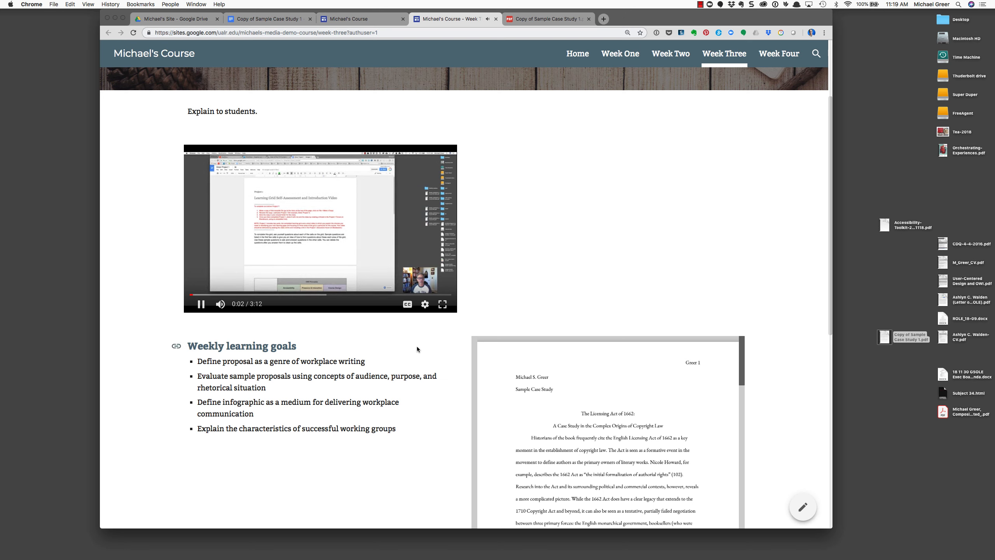
{"action": "key", "text": "XF86AudioRaiseVolume"}
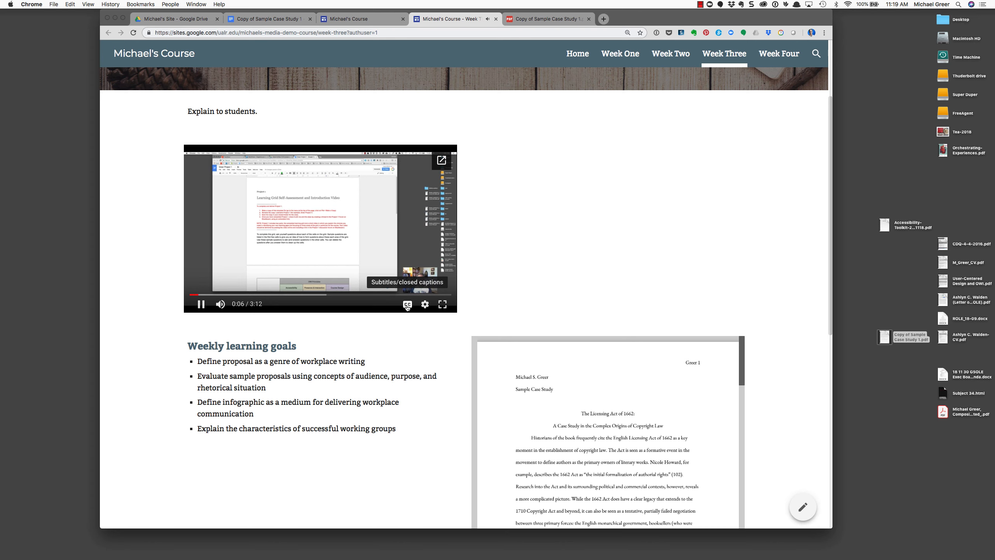
{"action": "left_click", "coordinate": [201, 305]}
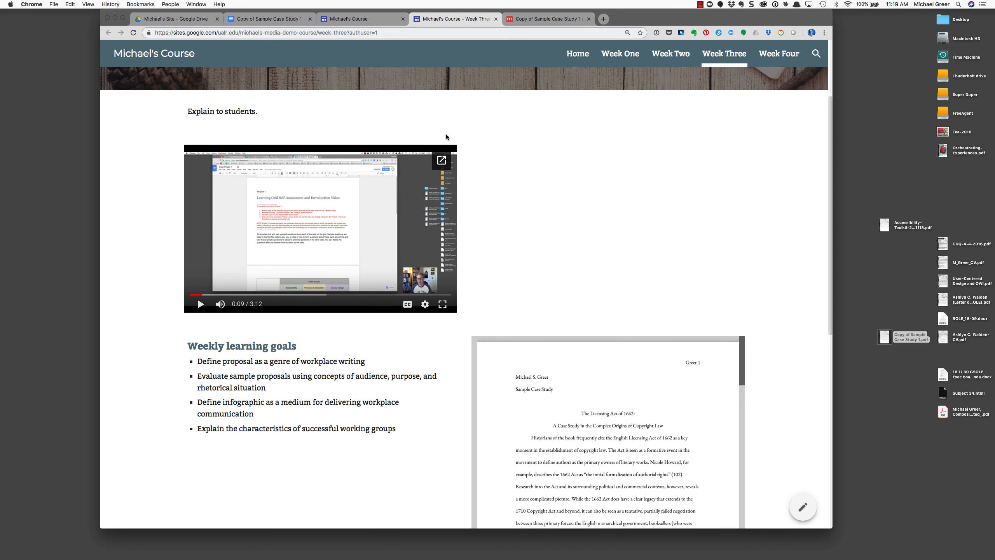
Scroll the published page, view the case study PDF, then return to the site editor
{"action": "left_click_drag", "start_coordinate": [697, 18], "coordinate": [708, 18]}
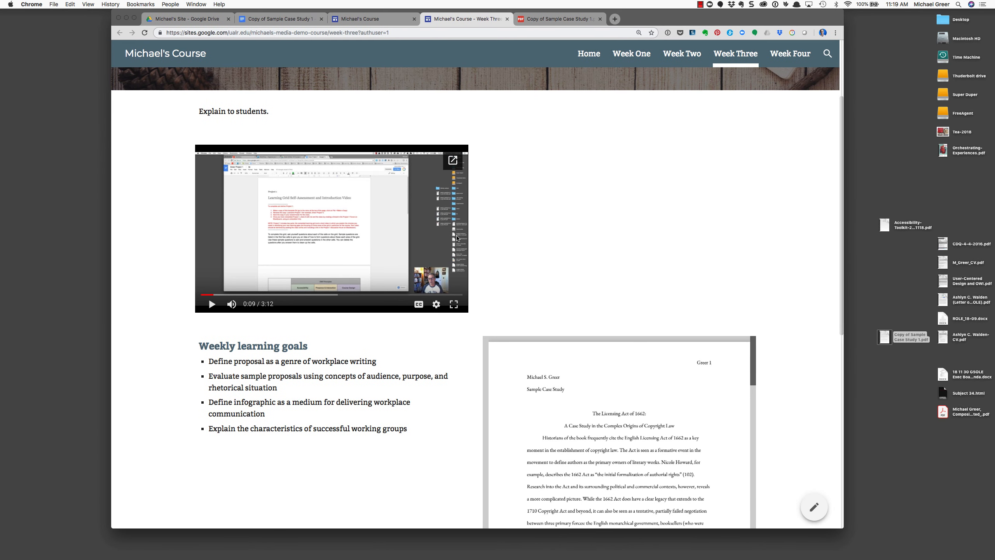
{"action": "scroll", "coordinate": [159, 231], "scroll_direction": "up", "scroll_amount": 4}
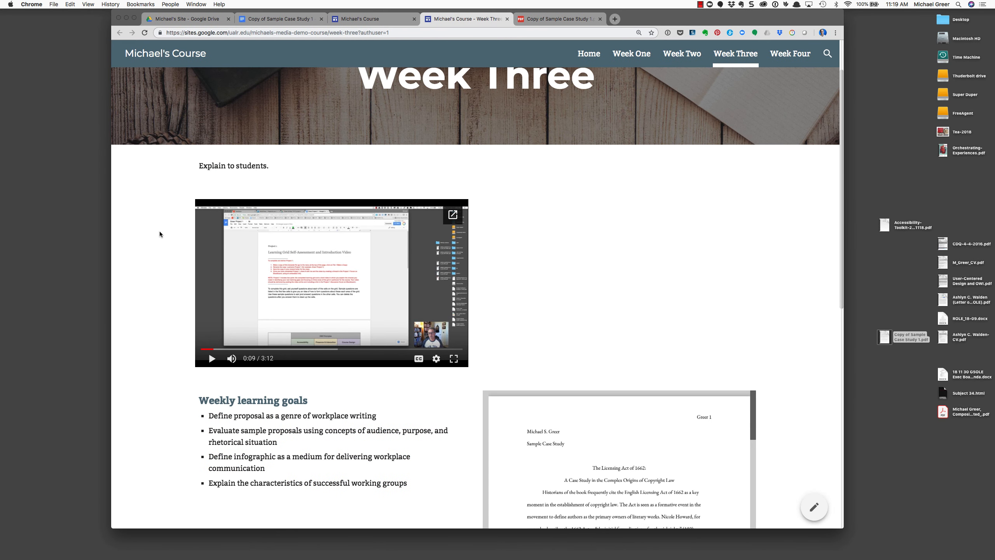
{"action": "scroll", "coordinate": [162, 231], "scroll_direction": "down", "scroll_amount": 2}
{"action": "scroll", "coordinate": [162, 231], "scroll_direction": "up", "scroll_amount": 2}
{"action": "scroll", "coordinate": [162, 232], "scroll_direction": "down", "scroll_amount": 5}
{"action": "scroll", "coordinate": [163, 232], "scroll_direction": "up", "scroll_amount": 1}
{"action": "scroll", "coordinate": [162, 232], "scroll_direction": "up", "scroll_amount": 4}
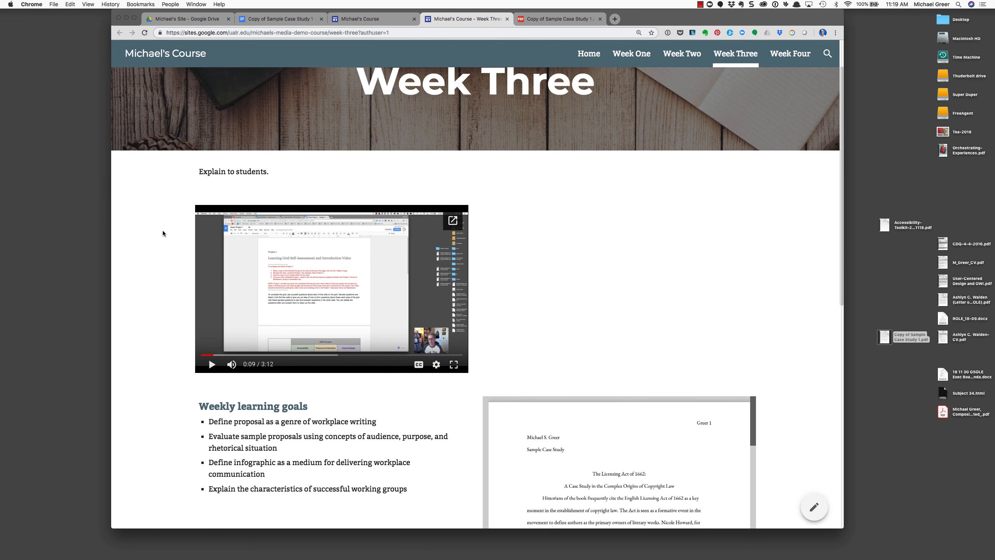
{"action": "left_click", "coordinate": [547, 19]}
{"action": "left_click", "coordinate": [436, 19]}
{"action": "left_click", "coordinate": [359, 20]}
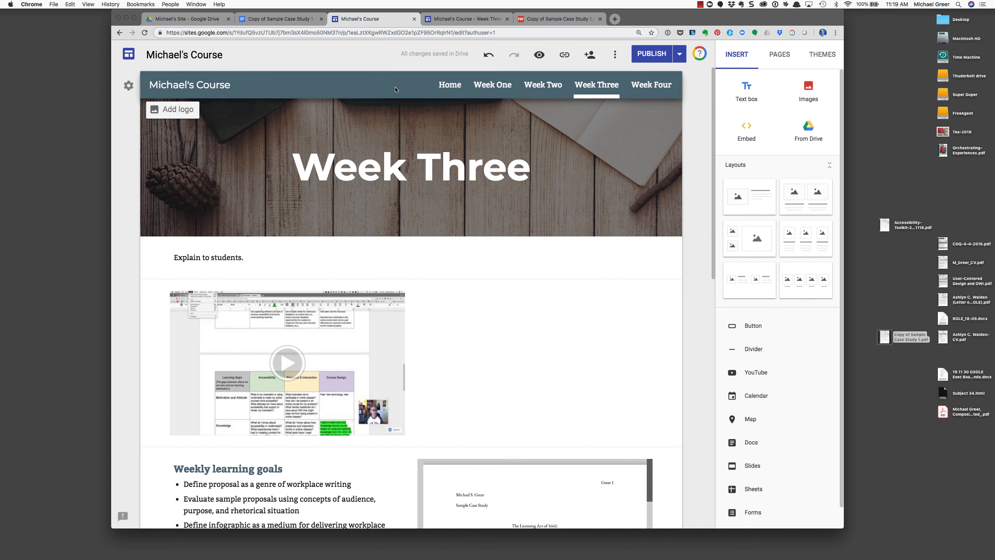
Insert picture.png from the 03 RHET 7372 > Michael's Site Drive folder
{"action": "left_click_drag", "start_coordinate": [719, 20], "coordinate": [717, 21]}
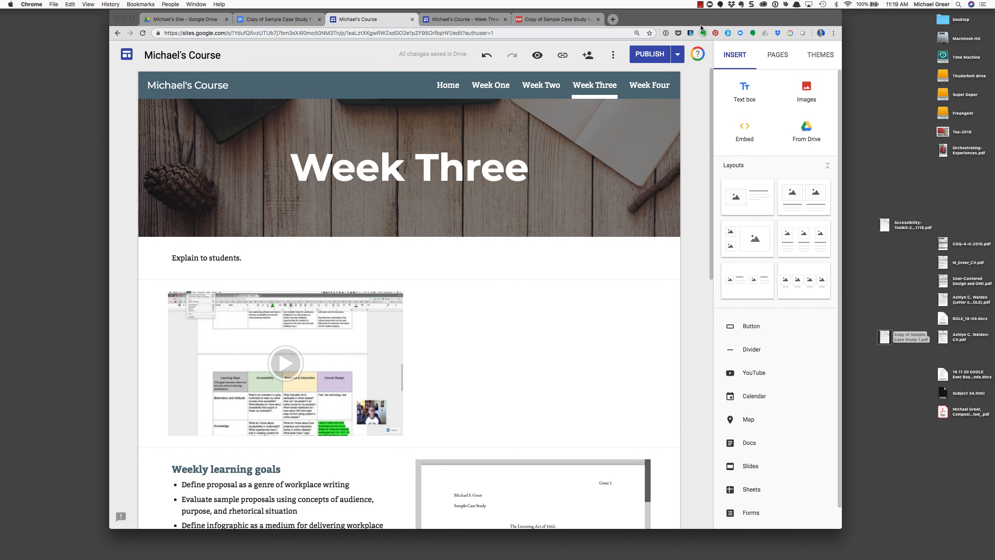
{"action": "left_click_drag", "start_coordinate": [703, 21], "coordinate": [698, 21]}
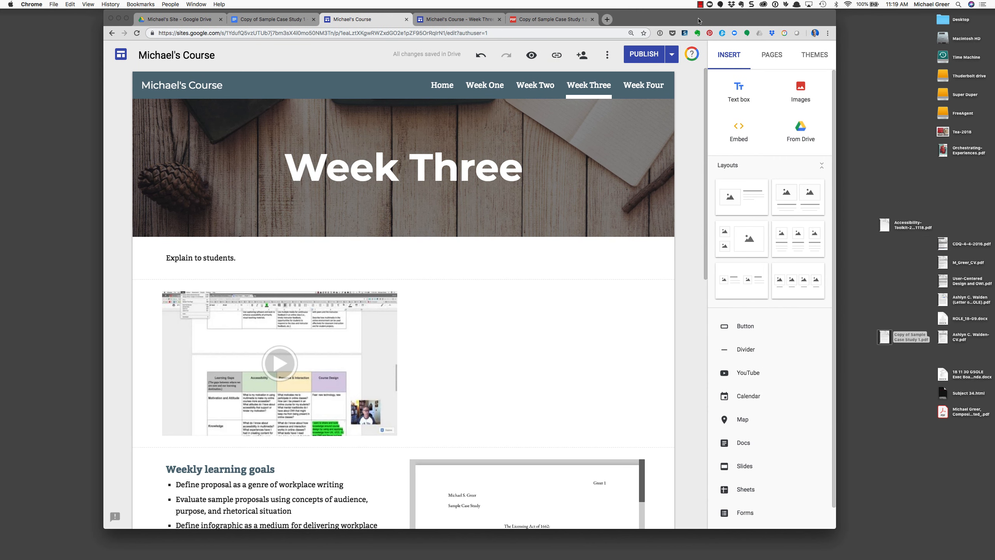
{"action": "left_click", "coordinate": [802, 141]}
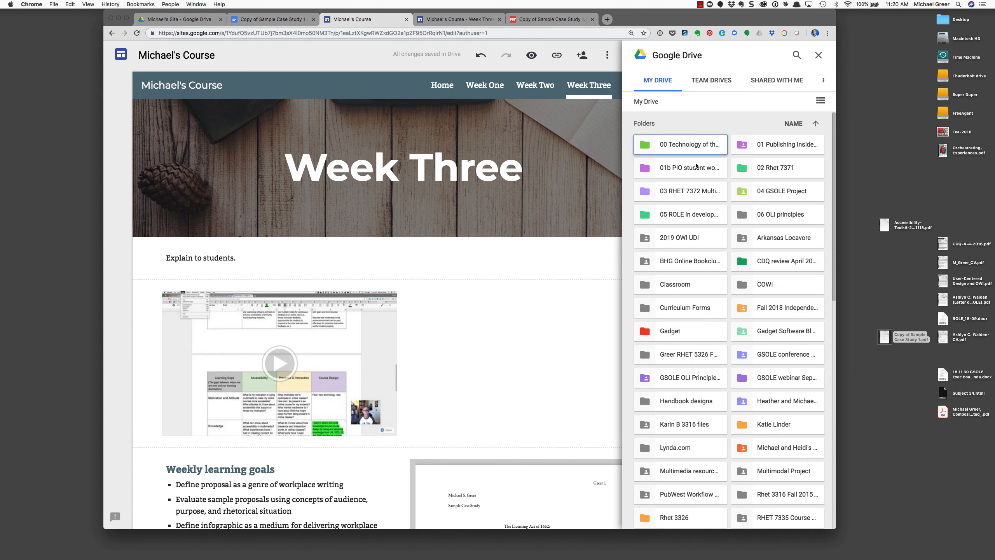
{"action": "left_click", "coordinate": [693, 195]}
{"action": "left_click", "coordinate": [694, 195]}
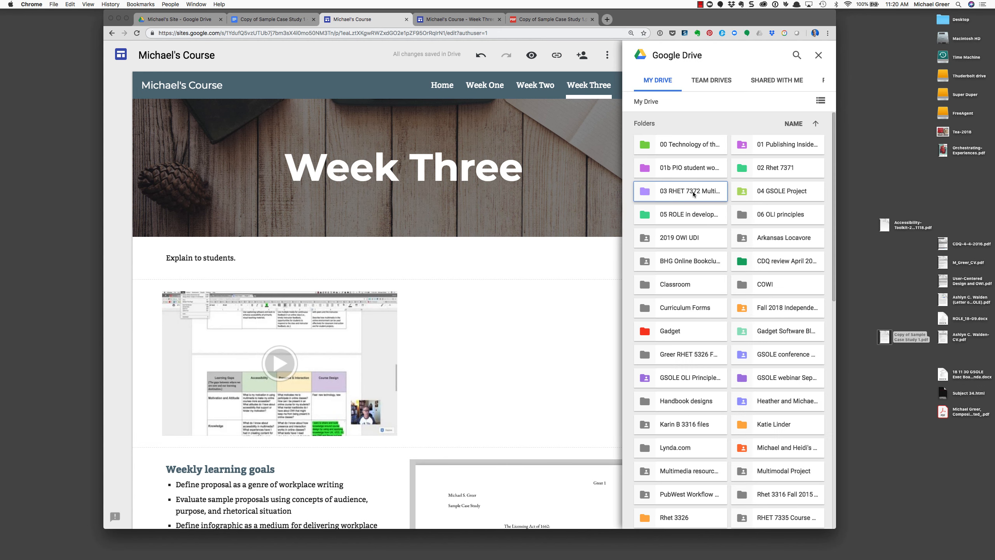
{"action": "left_click", "coordinate": [694, 194]}
{"action": "double_click", "coordinate": [694, 193]}
{"action": "double_click", "coordinate": [692, 151]}
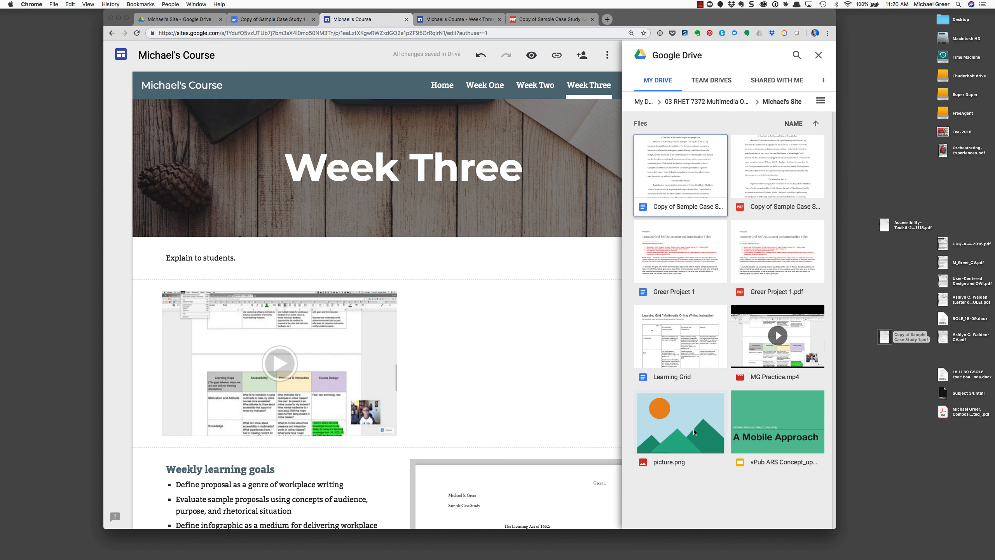
{"action": "left_click", "coordinate": [668, 426]}
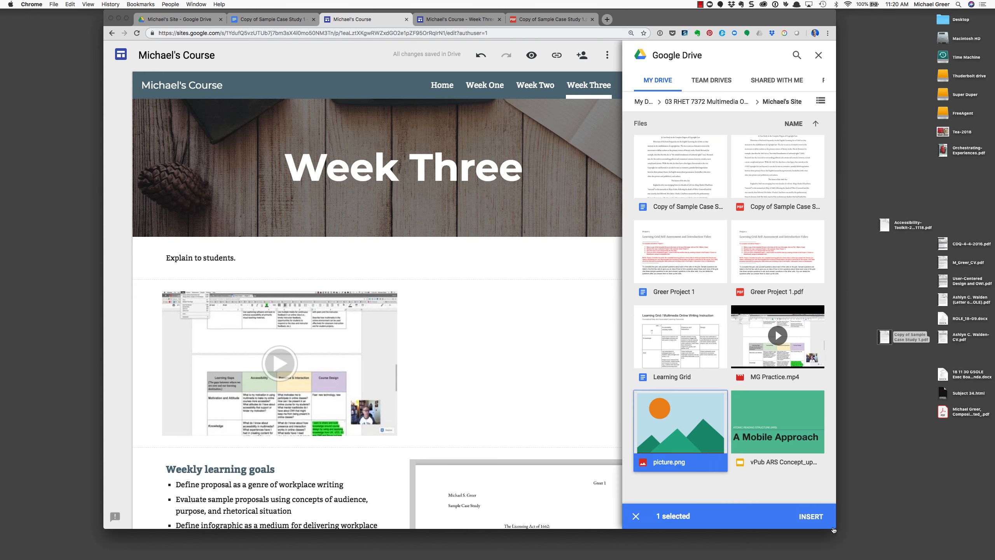
{"action": "left_click", "coordinate": [812, 517]}
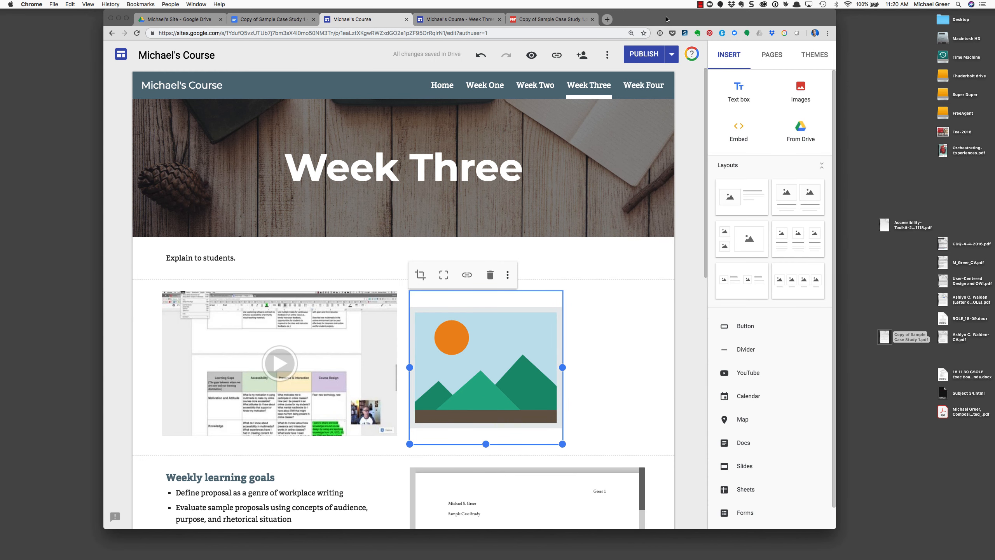
Move the image into the case study section beside the PDF preview
{"action": "left_click_drag", "start_coordinate": [669, 19], "coordinate": [663, 18]}
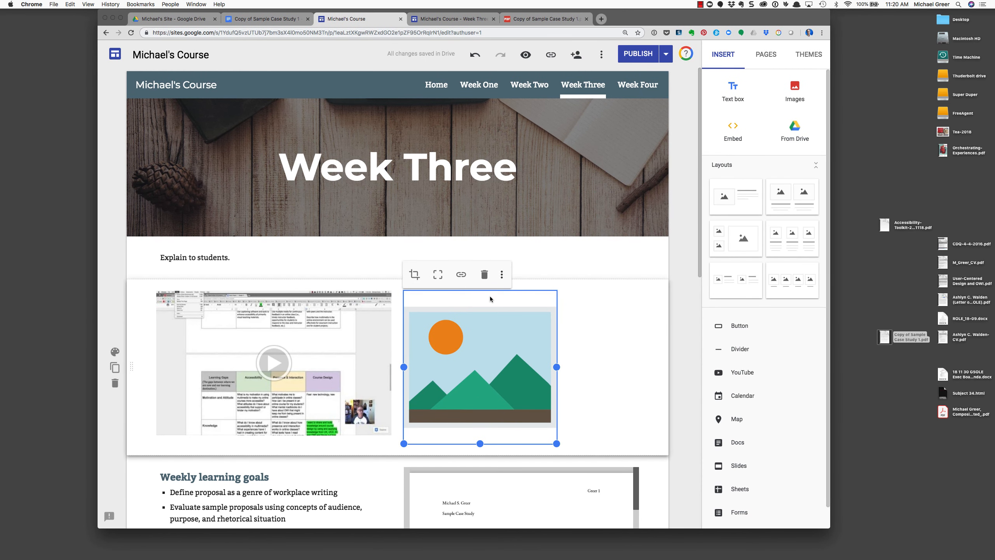
{"action": "left_click", "coordinate": [447, 314]}
{"action": "left_click_drag", "start_coordinate": [485, 320], "coordinate": [376, 355]}
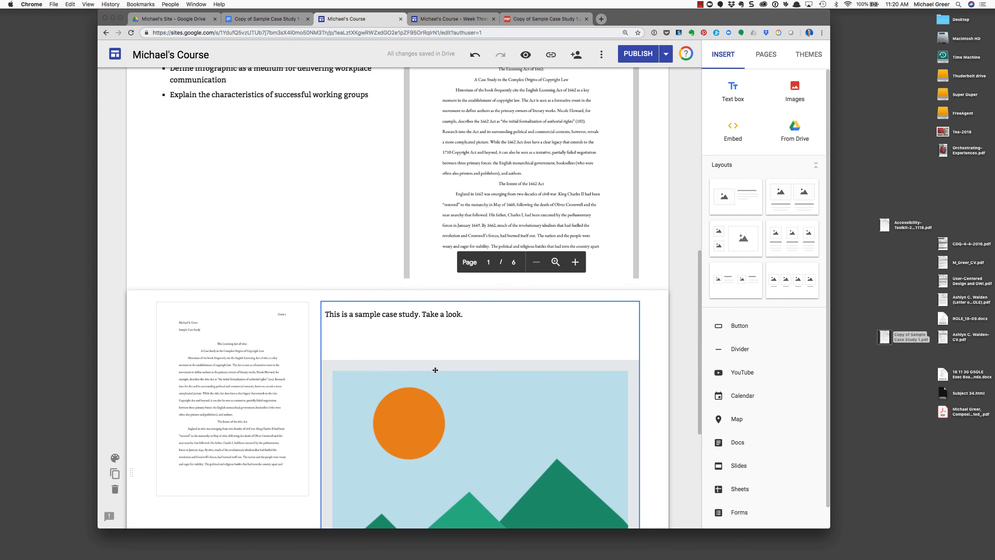
{"action": "left_click", "coordinate": [436, 366]}
{"action": "left_click", "coordinate": [321, 493]}
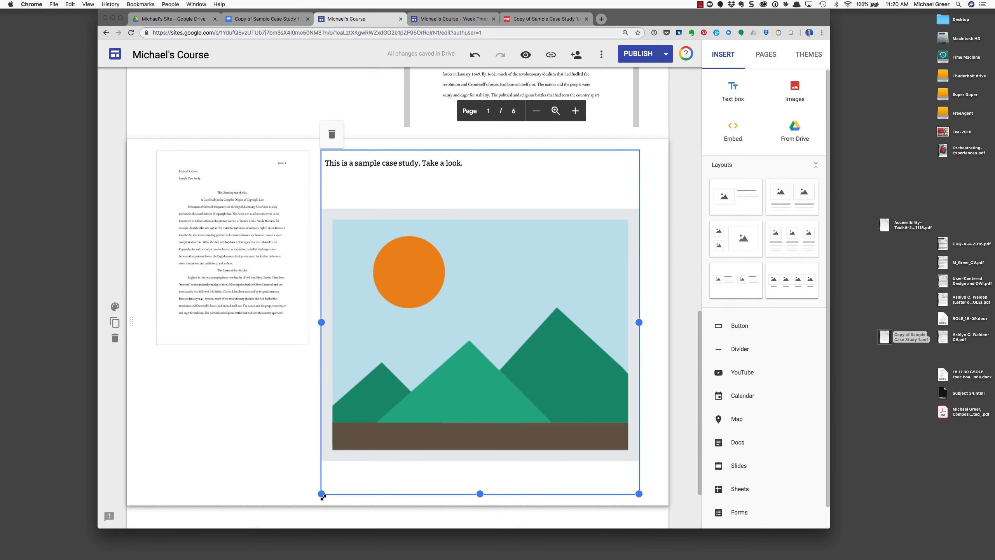
{"action": "left_click_drag", "start_coordinate": [322, 494], "coordinate": [451, 316]}
{"action": "left_click_drag", "start_coordinate": [538, 218], "coordinate": [468, 296]}
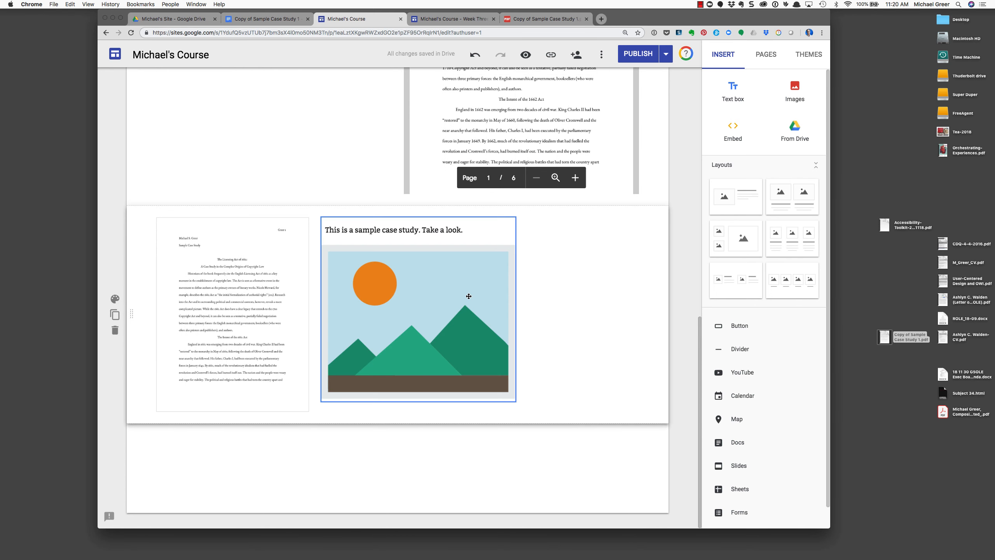
Place the 'This is a sample case study' sentence to the right of the image
{"action": "left_click", "coordinate": [435, 232]}
{"action": "left_click_drag", "start_coordinate": [422, 222], "coordinate": [572, 381]}
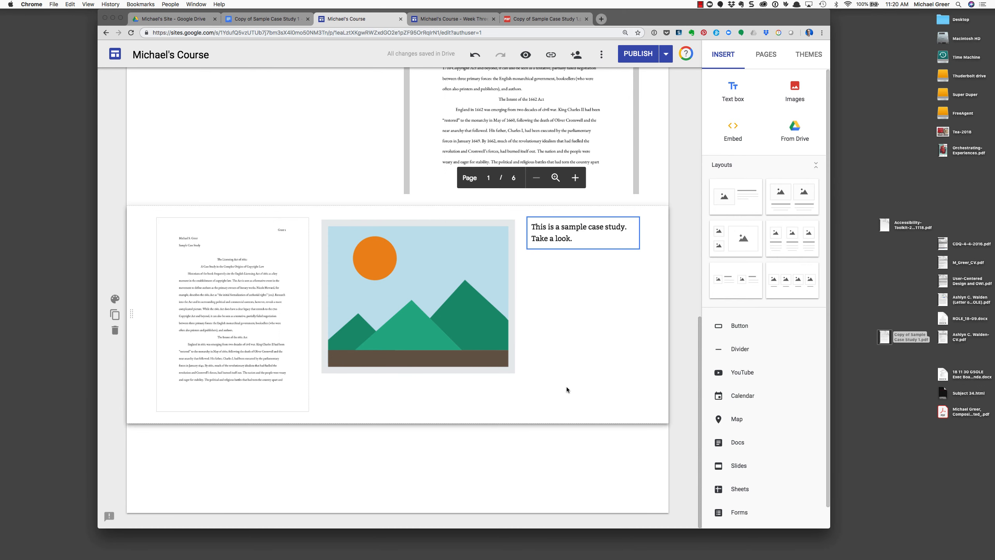
{"action": "scroll", "coordinate": [567, 388], "scroll_direction": "up", "scroll_amount": 2}
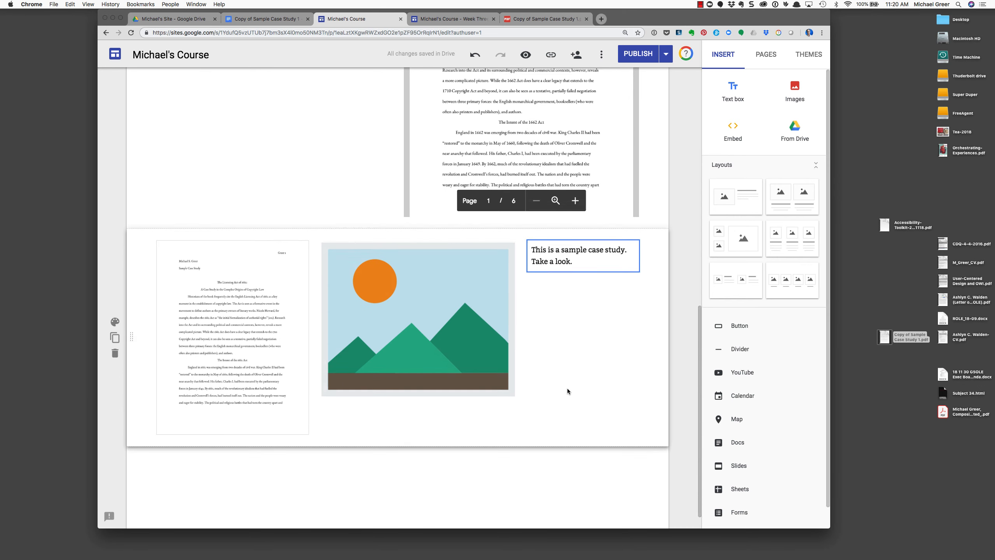
{"action": "scroll", "coordinate": [568, 388], "scroll_direction": "up", "scroll_amount": 10}
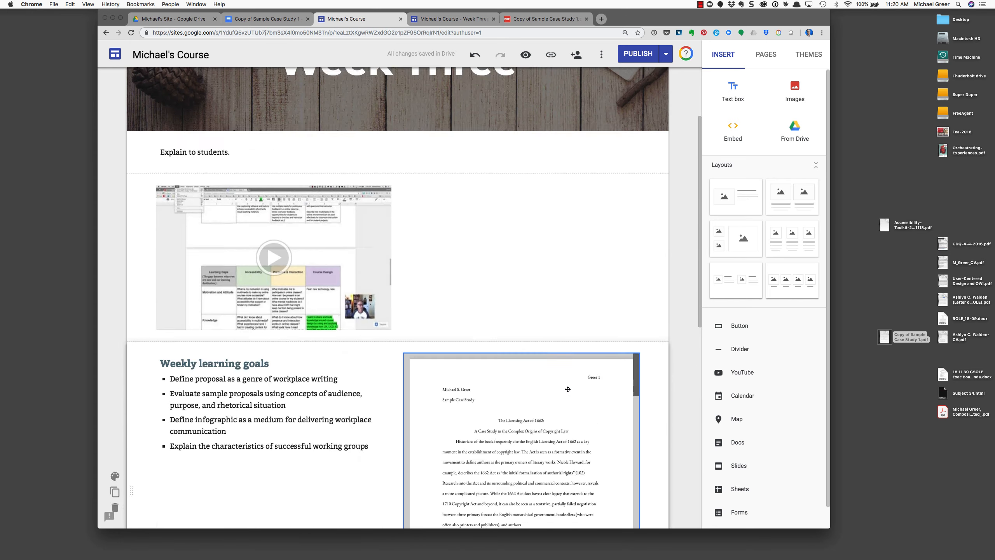
Give the 'Explain to students.' section the dark Emphasis 2 background
{"action": "scroll", "coordinate": [568, 388], "scroll_direction": "down", "scroll_amount": 1}
{"action": "left_click", "coordinate": [314, 188]}
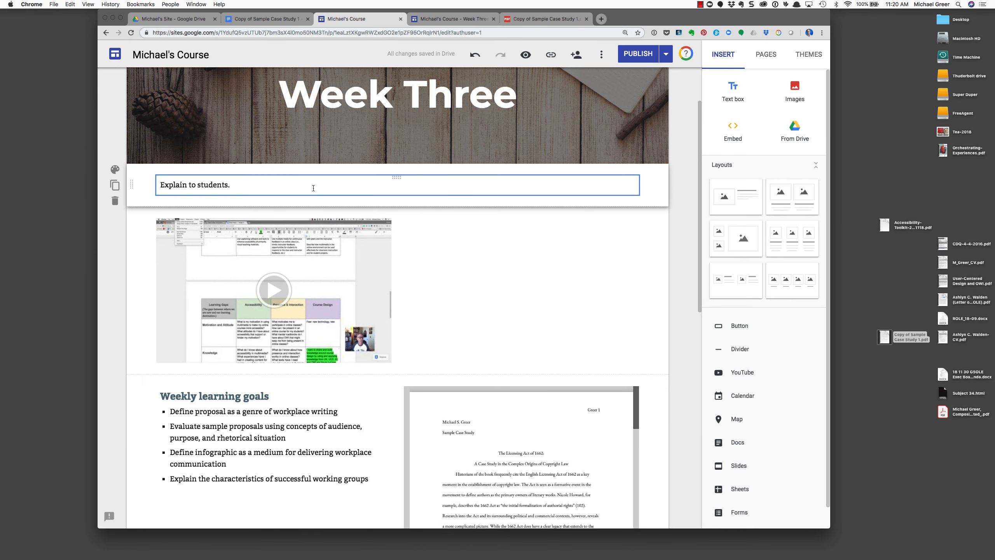
{"action": "left_click", "coordinate": [440, 177]}
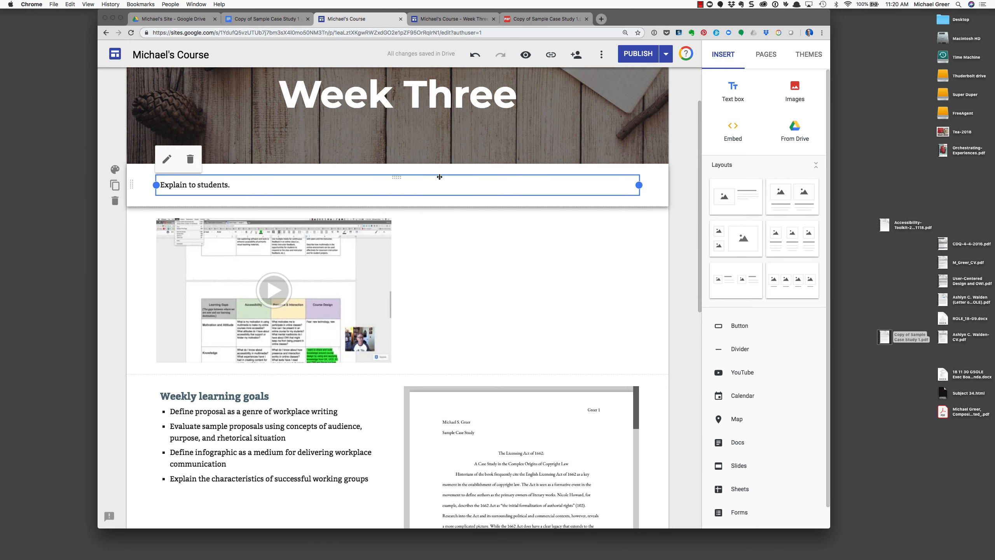
{"action": "left_click", "coordinate": [114, 170]}
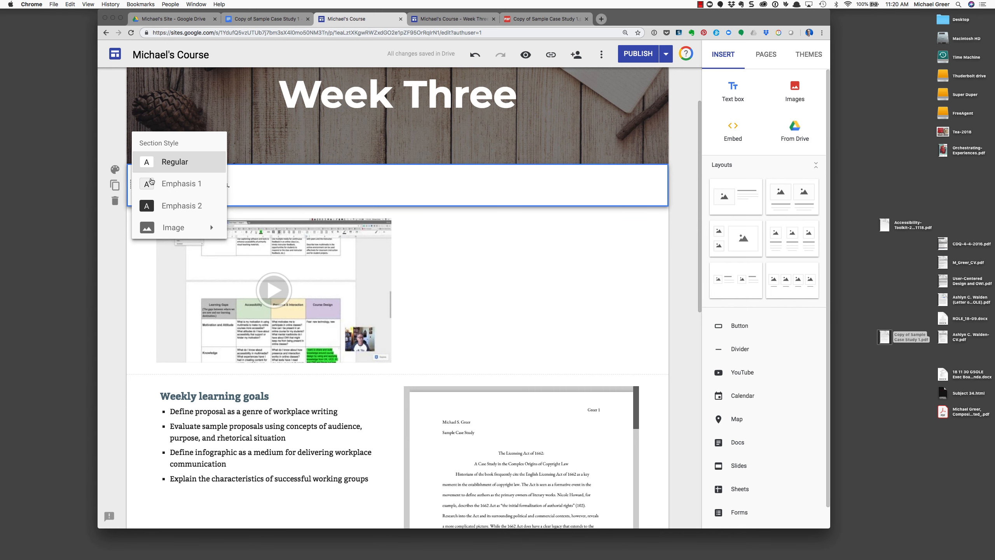
{"action": "left_click", "coordinate": [165, 206]}
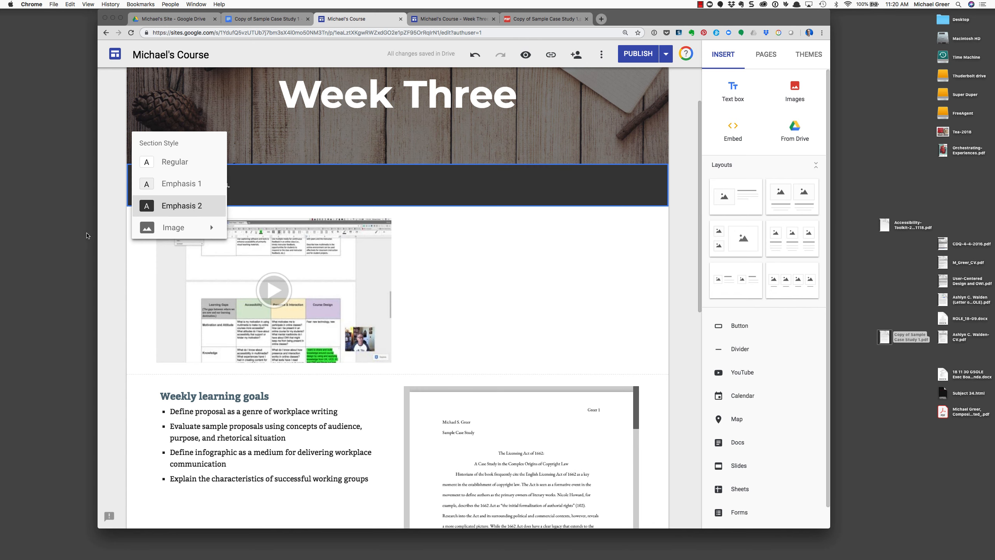
{"action": "left_click", "coordinate": [166, 121]}
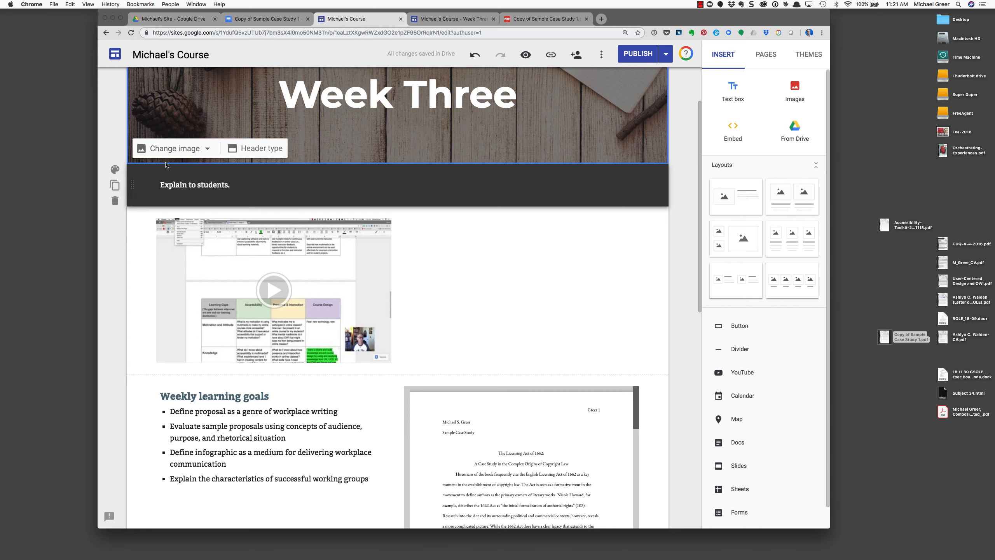
Compare the Regular and Emphasis 1 styles, keep Emphasis 2, and publish the site
{"action": "left_click", "coordinate": [116, 172]}
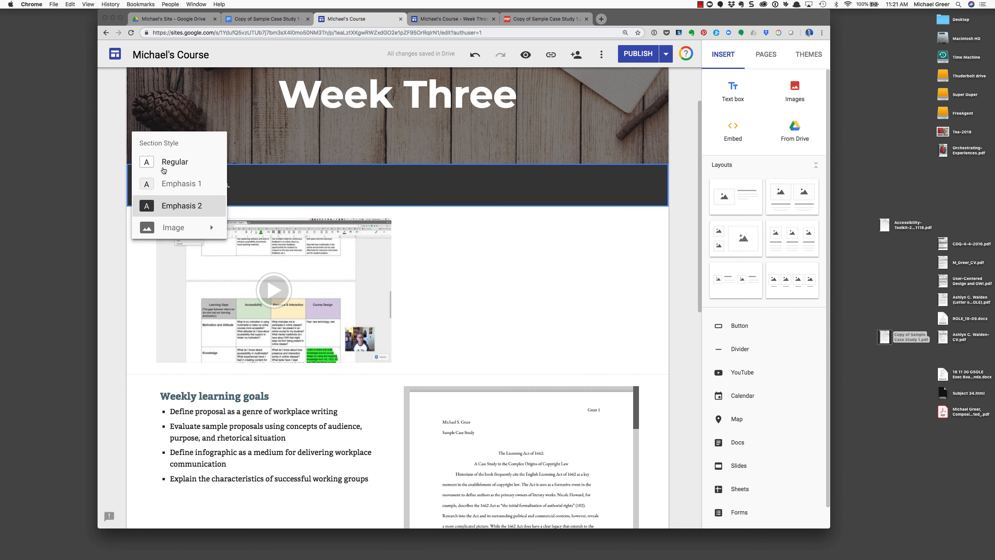
{"action": "left_click", "coordinate": [167, 164]}
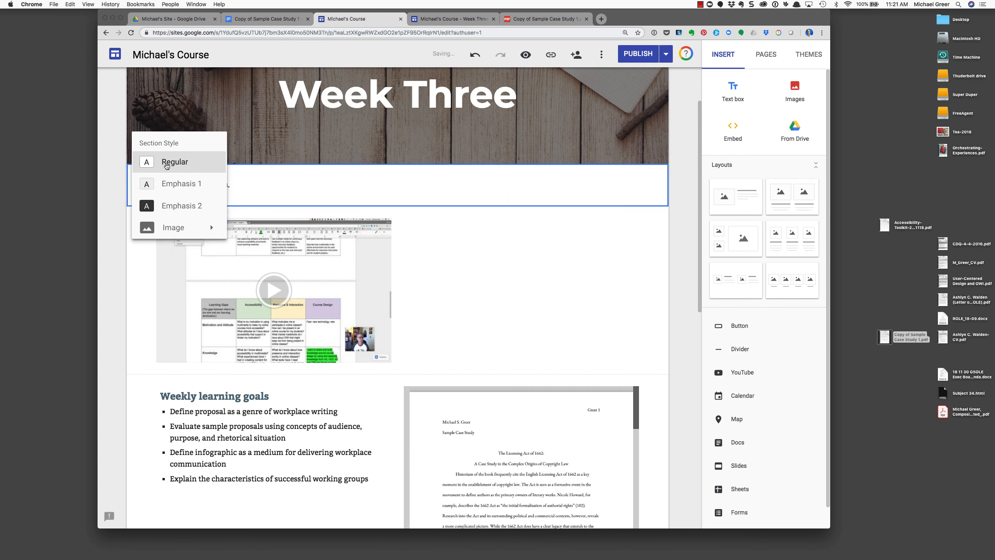
{"action": "left_click", "coordinate": [112, 139]}
{"action": "left_click", "coordinate": [115, 170]}
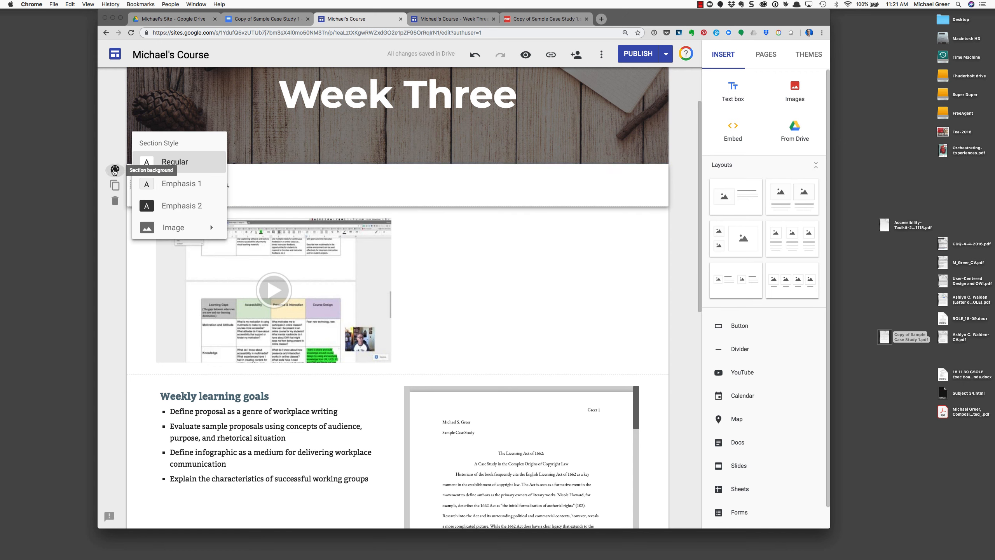
{"action": "left_click", "coordinate": [180, 183]}
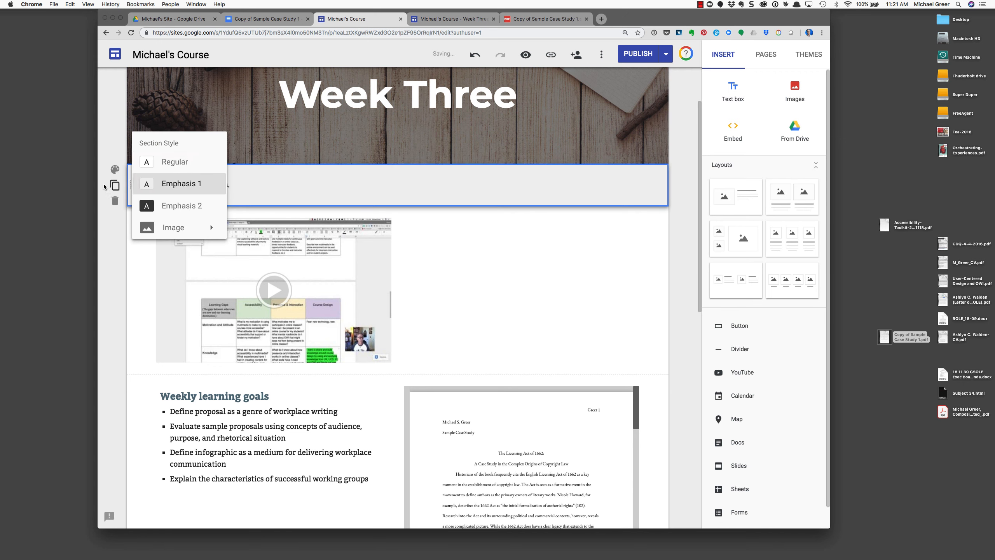
{"action": "left_click", "coordinate": [175, 206]}
{"action": "left_click", "coordinate": [96, 130]}
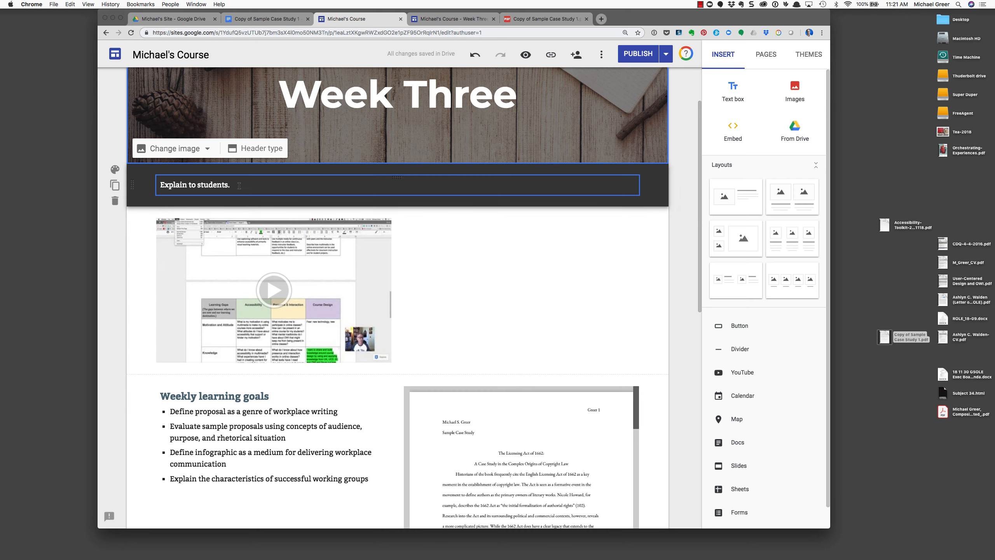
{"action": "left_click", "coordinate": [623, 51]}
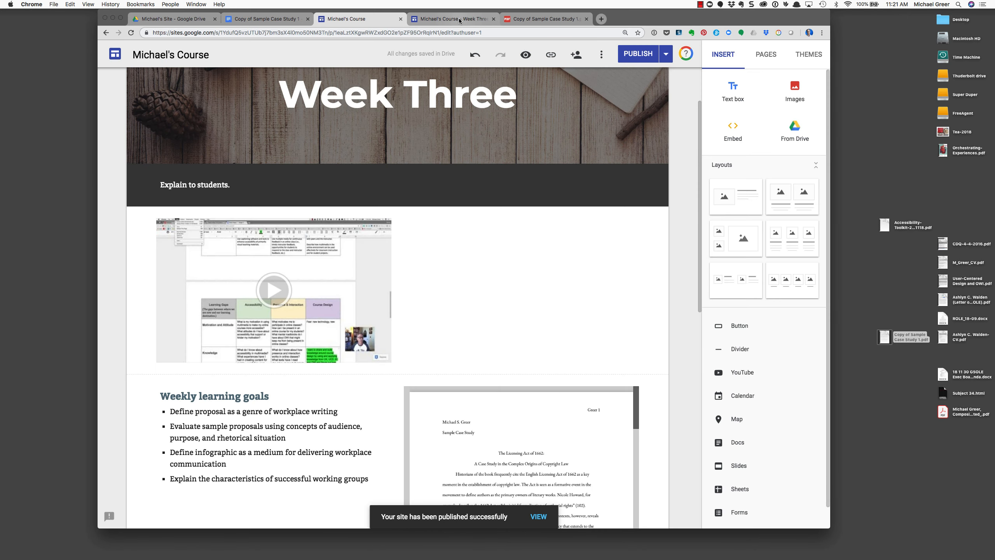
{"action": "left_click", "coordinate": [460, 20]}
{"action": "scroll", "coordinate": [202, 109], "scroll_direction": "up", "scroll_amount": 2}
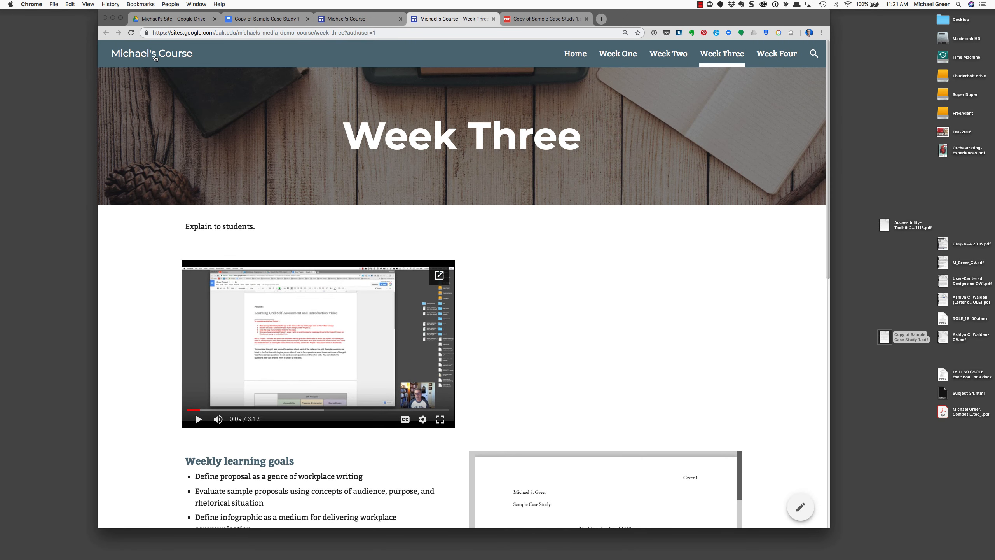
{"action": "left_click", "coordinate": [131, 33]}
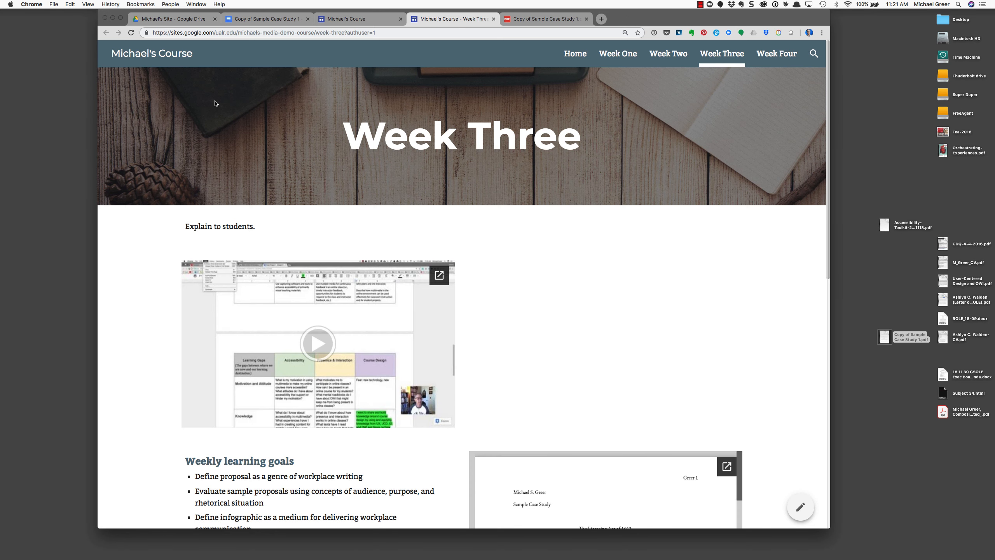
{"action": "left_click", "coordinate": [131, 33]}
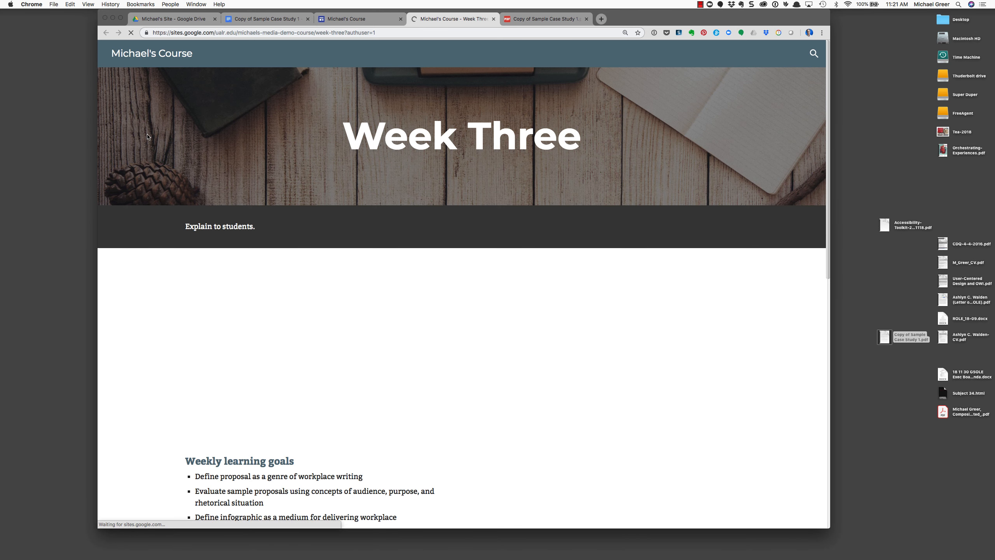
{"action": "left_click_drag", "start_coordinate": [632, 23], "coordinate": [639, 23]}
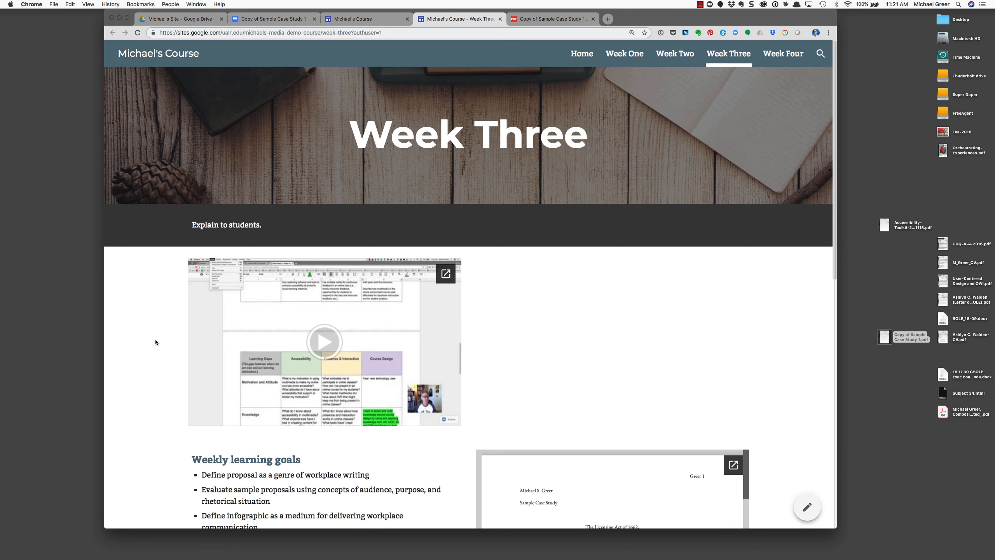
{"action": "scroll", "coordinate": [155, 341], "scroll_direction": "down", "scroll_amount": 5}
{"action": "scroll", "coordinate": [155, 341], "scroll_direction": "up", "scroll_amount": 5}
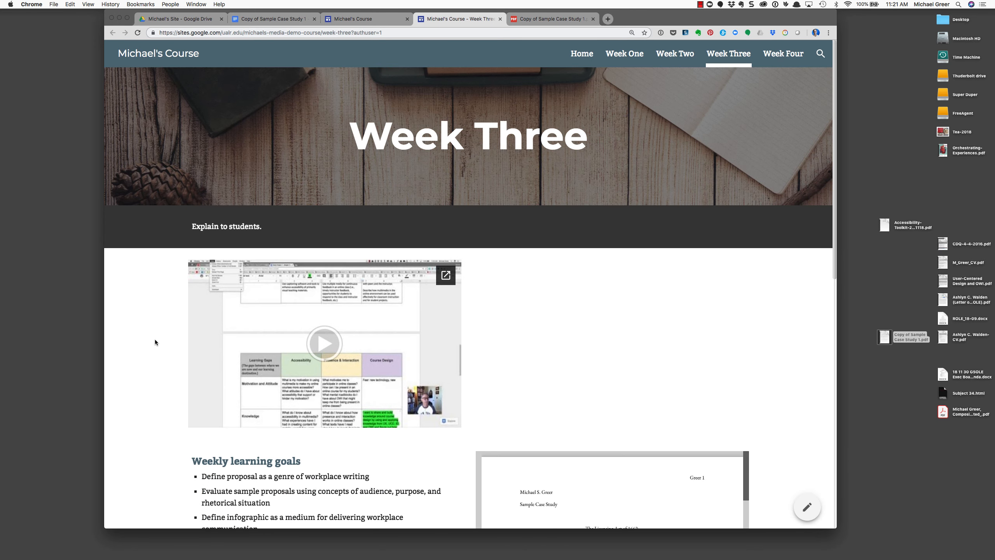
{"action": "left_click_drag", "start_coordinate": [659, 20], "coordinate": [633, 22]}
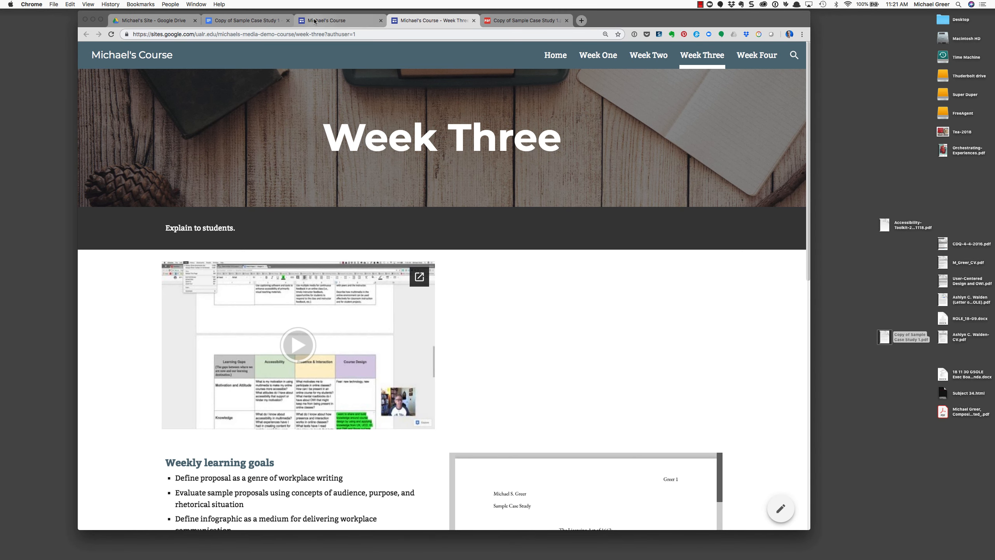
{"action": "left_click", "coordinate": [331, 20]}
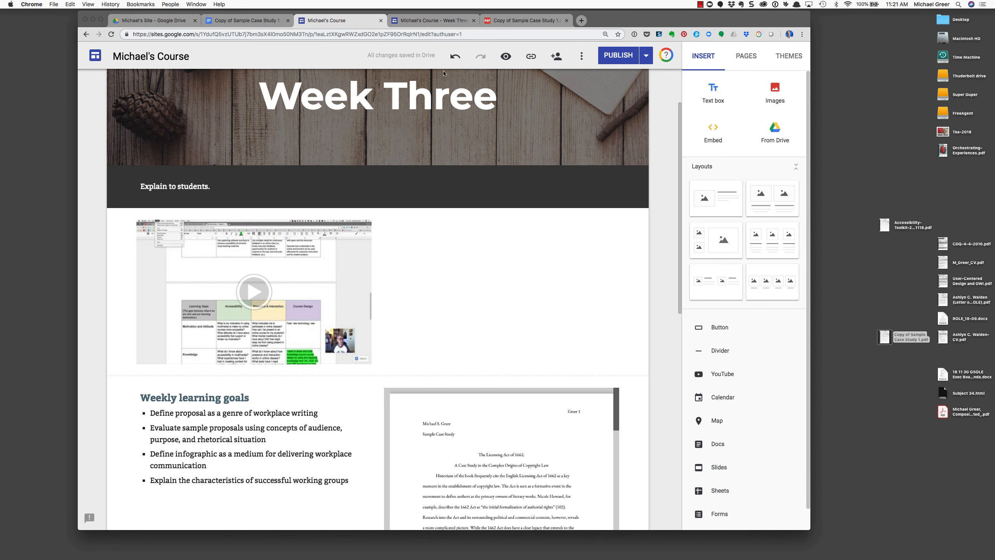
Close the Drive file picker and scroll through the Week Three page in the editor
{"action": "left_click", "coordinate": [763, 129]}
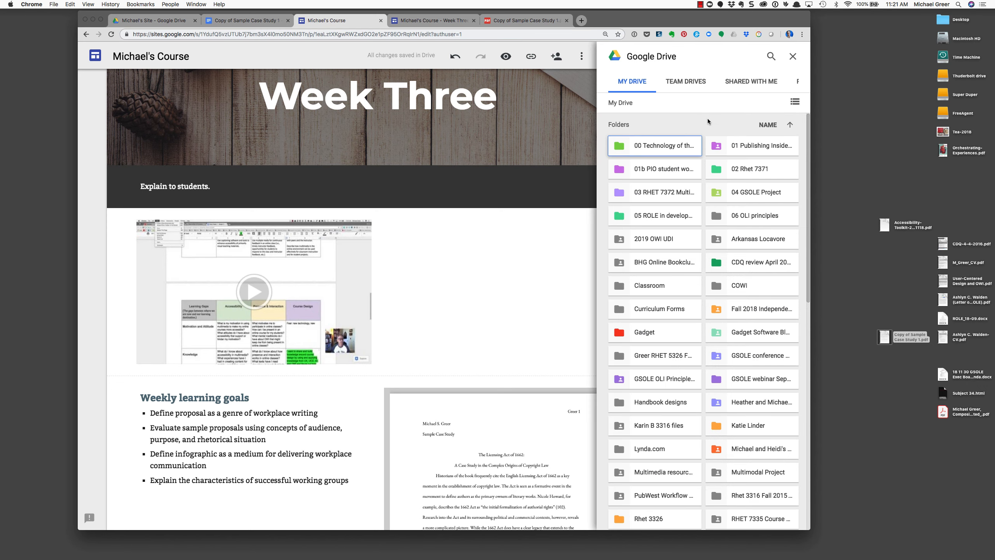
{"action": "left_click", "coordinate": [793, 55]}
{"action": "left_click_drag", "start_coordinate": [654, 19], "coordinate": [670, 20]}
{"action": "scroll", "coordinate": [529, 285], "scroll_direction": "down", "scroll_amount": 10}
{"action": "scroll", "coordinate": [530, 302], "scroll_direction": "up", "scroll_amount": 12}
{"action": "scroll", "coordinate": [537, 307], "scroll_direction": "down", "scroll_amount": 10}
{"action": "scroll", "coordinate": [537, 307], "scroll_direction": "up", "scroll_amount": 6}
{"action": "scroll", "coordinate": [538, 307], "scroll_direction": "down", "scroll_amount": 5}
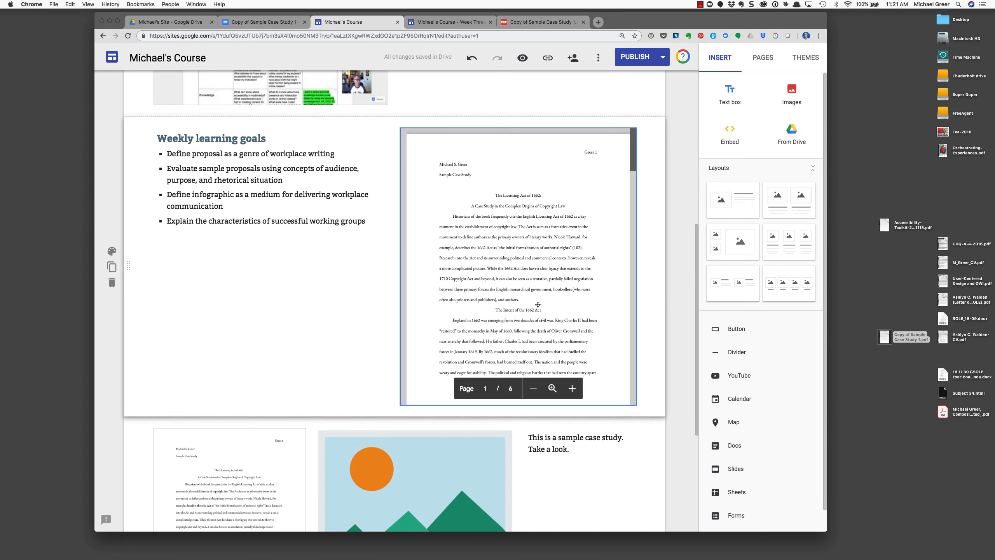
{"action": "scroll", "coordinate": [537, 305], "scroll_direction": "down", "scroll_amount": 3}
{"action": "scroll", "coordinate": [538, 306], "scroll_direction": "up", "scroll_amount": 9}
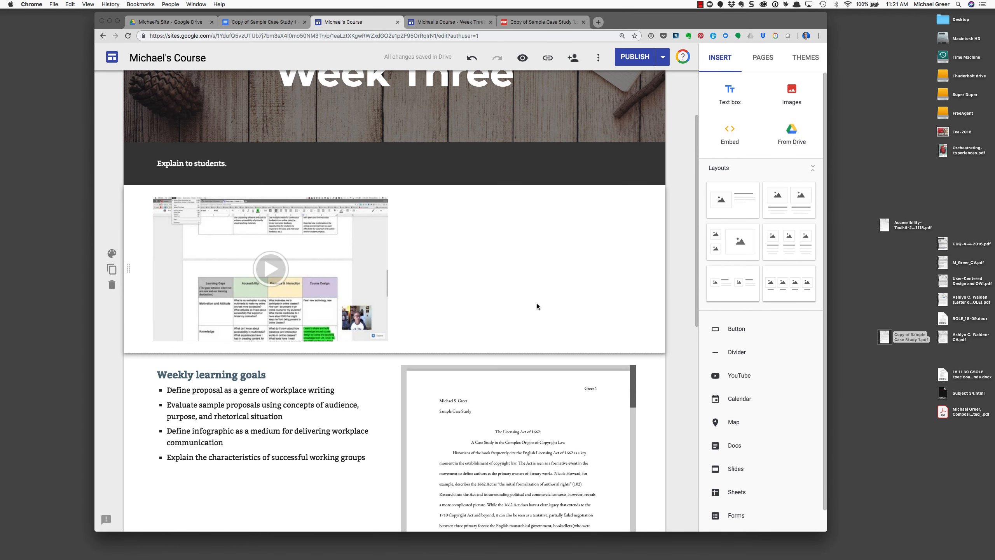
{"action": "scroll", "coordinate": [536, 307], "scroll_direction": "up", "scroll_amount": 5}
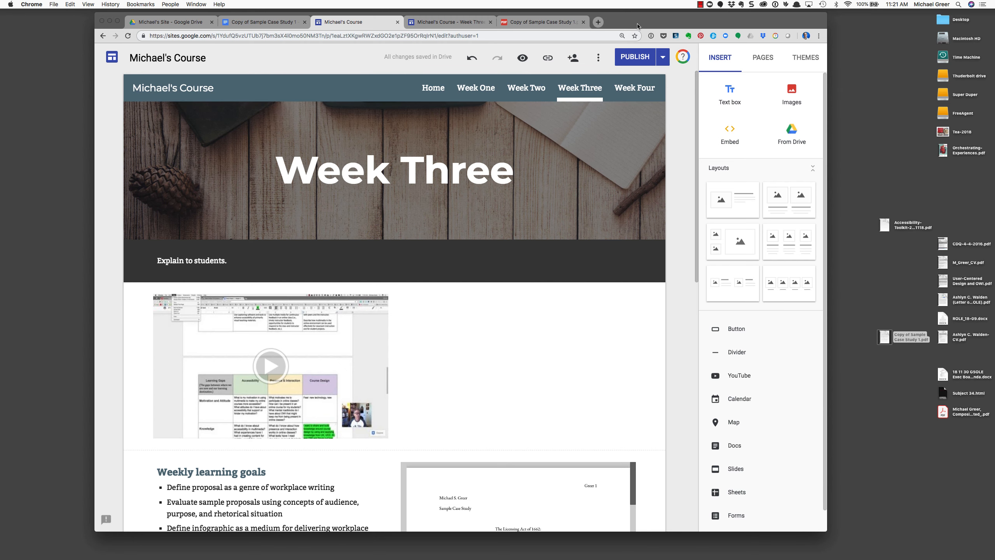
Review the rest of the finished page, then switch to the published Week Three tab
{"action": "left_click_drag", "start_coordinate": [638, 26], "coordinate": [631, 25]}
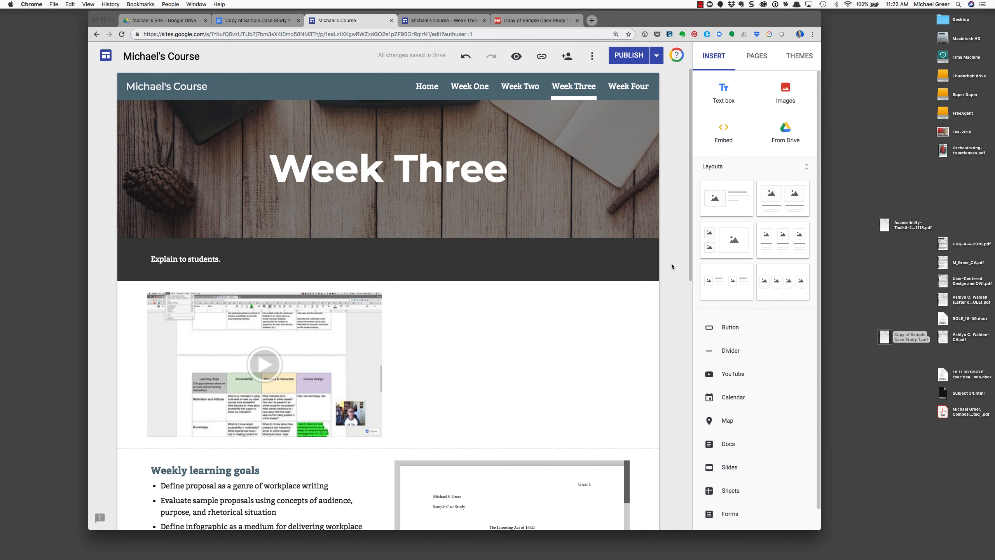
{"action": "scroll", "coordinate": [673, 265], "scroll_direction": "down", "scroll_amount": 3}
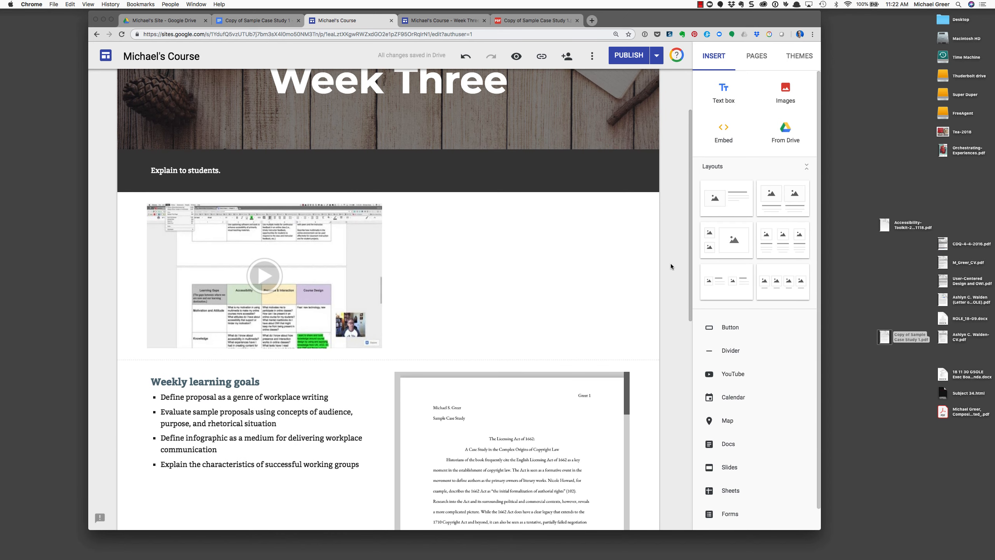
{"action": "scroll", "coordinate": [670, 263], "scroll_direction": "down", "scroll_amount": 3}
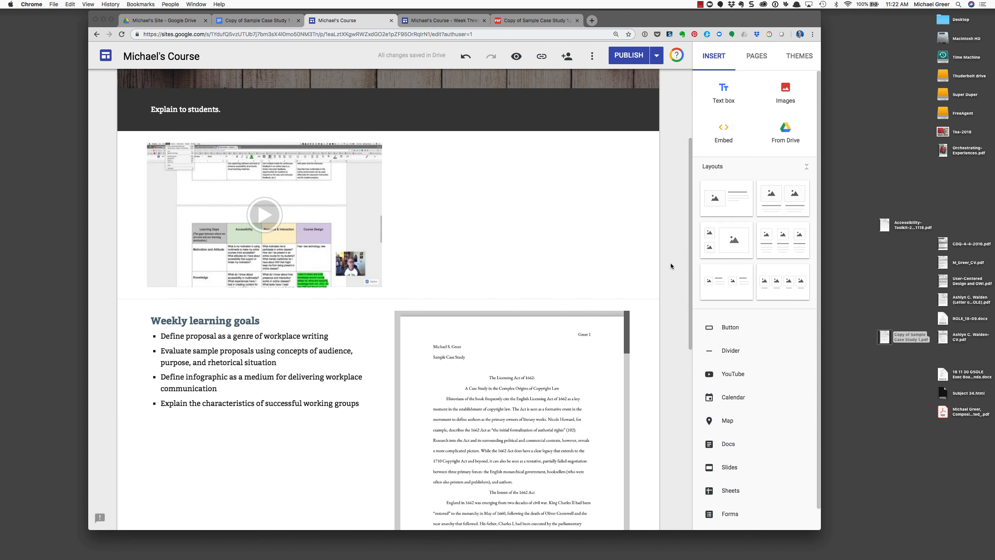
{"action": "scroll", "coordinate": [670, 263], "scroll_direction": "down", "scroll_amount": 3}
{"action": "scroll", "coordinate": [671, 264], "scroll_direction": "down", "scroll_amount": 8}
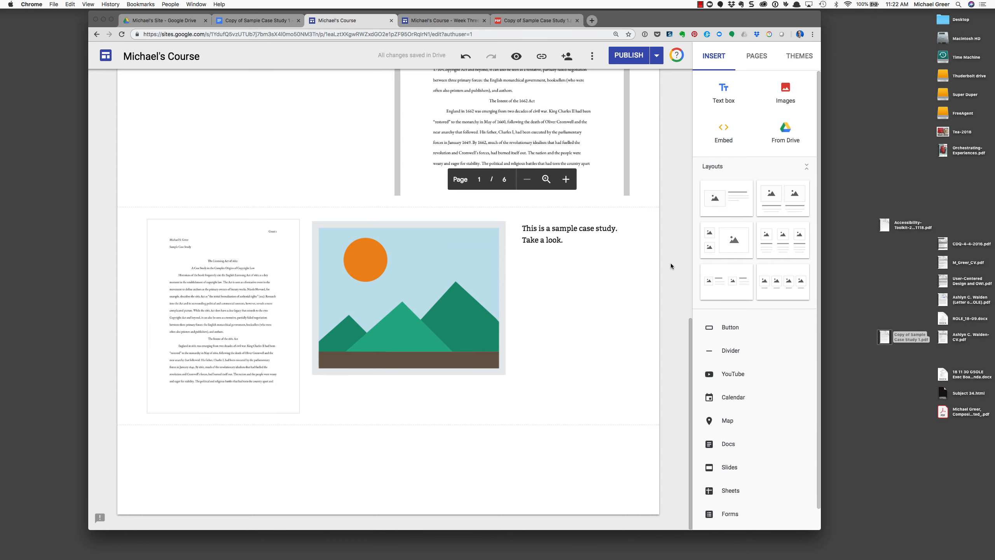
{"action": "scroll", "coordinate": [672, 264], "scroll_direction": "up", "scroll_amount": 15}
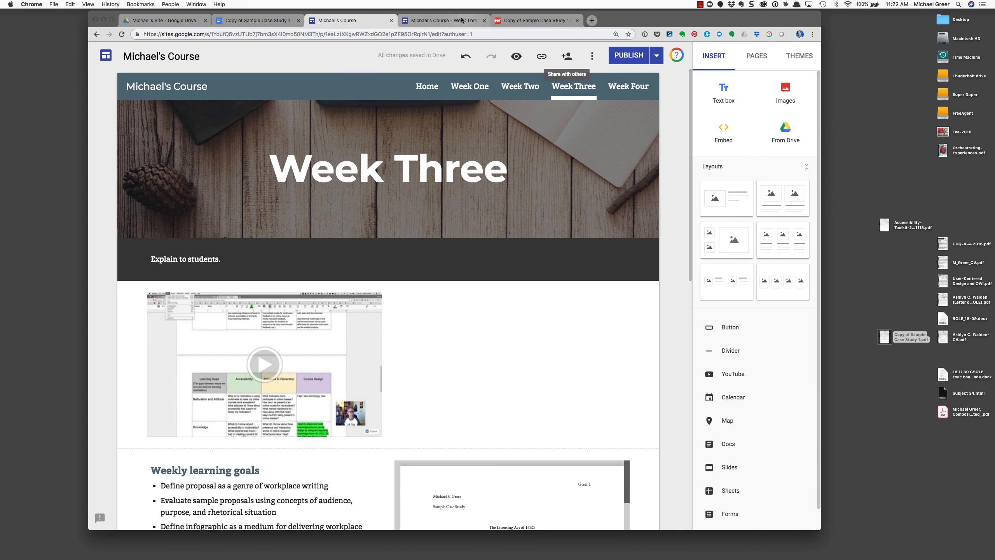
{"action": "left_click", "coordinate": [440, 20]}
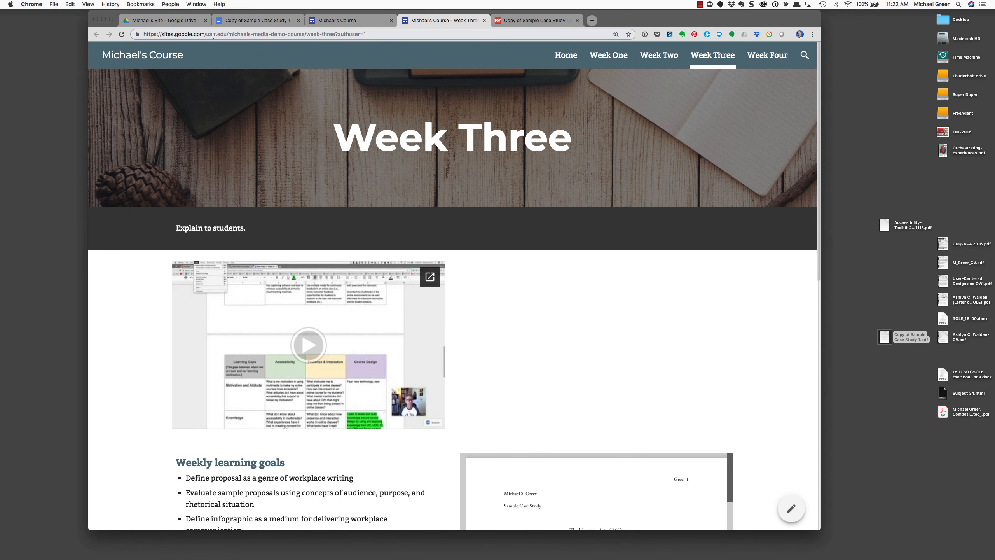
{"action": "left_click", "coordinate": [381, 35]}
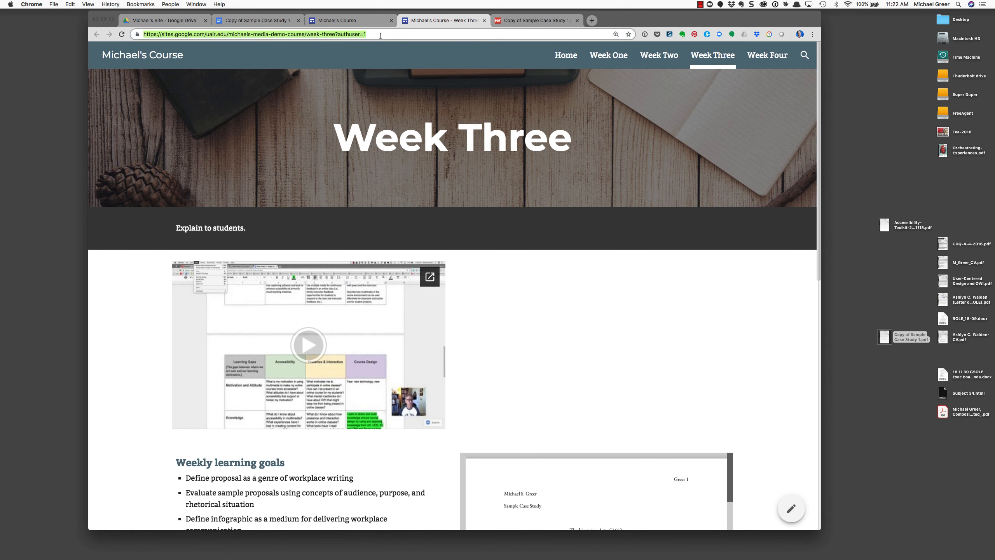
{"action": "left_click", "coordinate": [132, 55]}
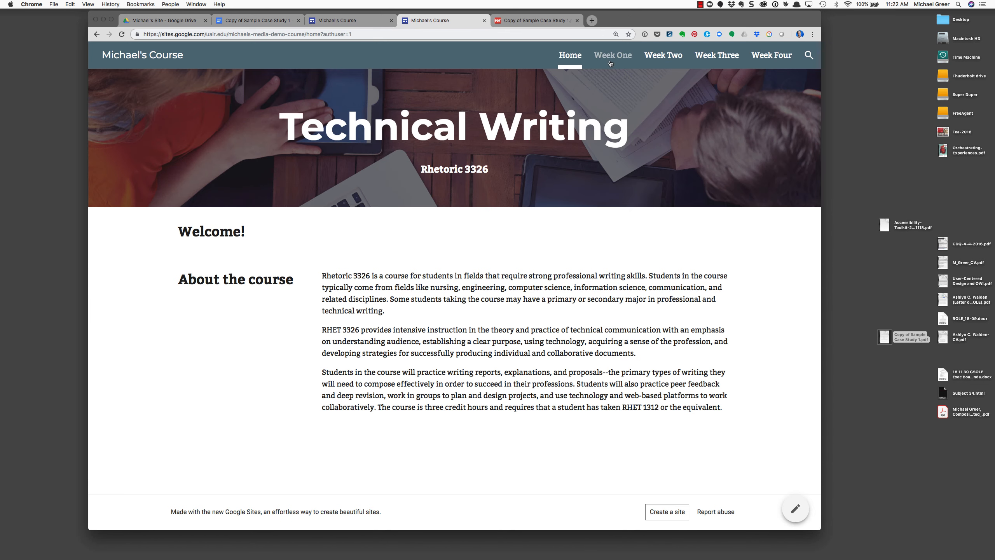
{"action": "left_click", "coordinate": [717, 56]}
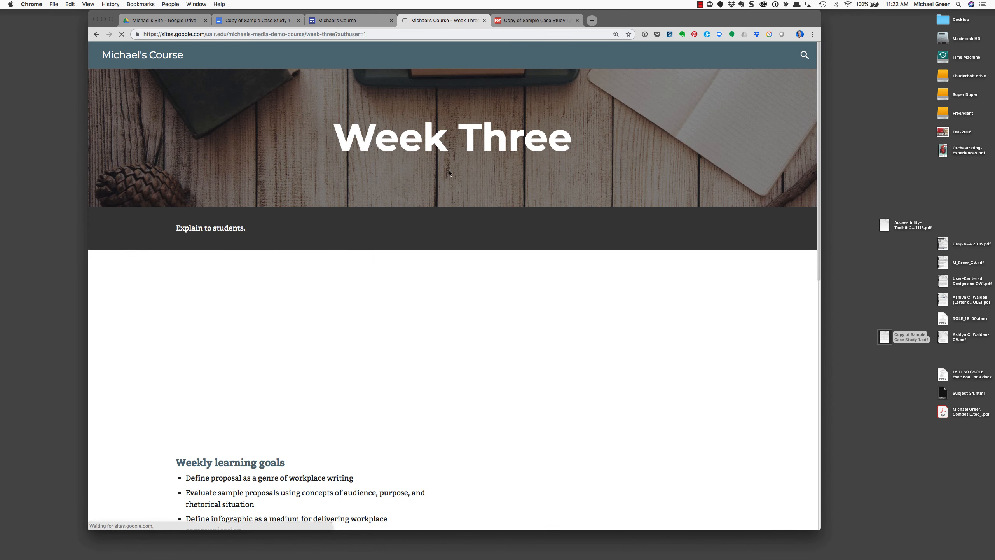
{"action": "left_click_drag", "start_coordinate": [613, 22], "coordinate": [626, 20]}
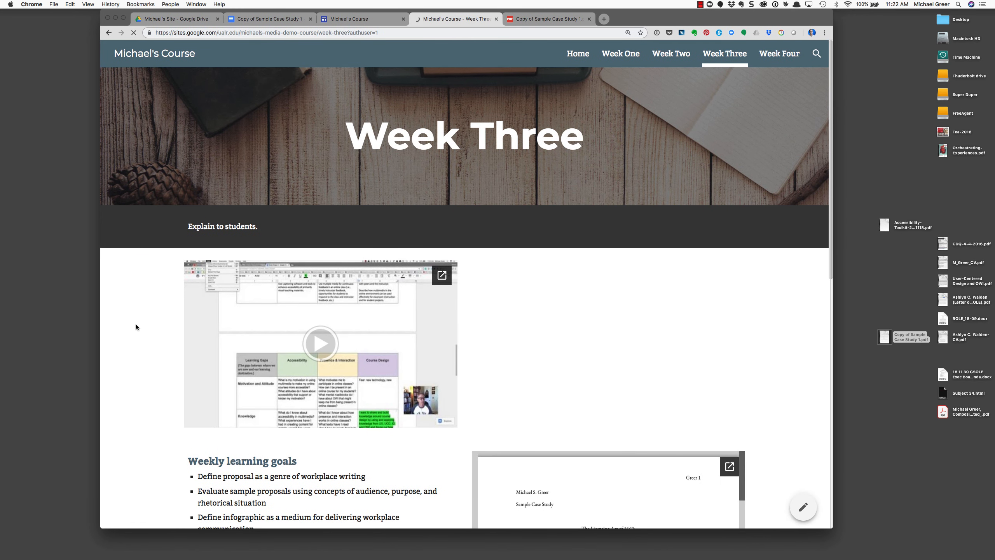
{"action": "scroll", "coordinate": [148, 318], "scroll_direction": "down", "scroll_amount": 5}
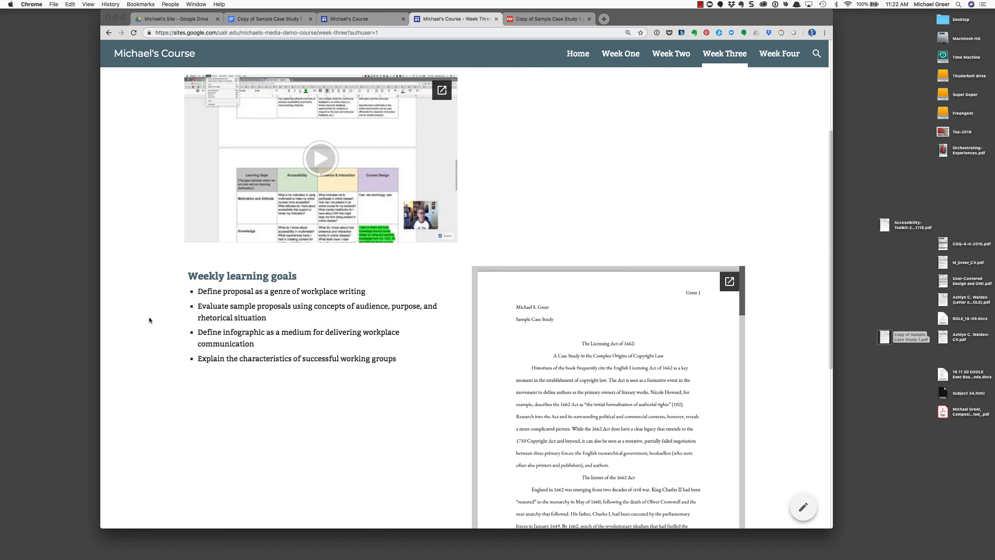
{"action": "scroll", "coordinate": [149, 317], "scroll_direction": "up", "scroll_amount": 4}
{"action": "scroll", "coordinate": [149, 318], "scroll_direction": "up", "scroll_amount": 1}
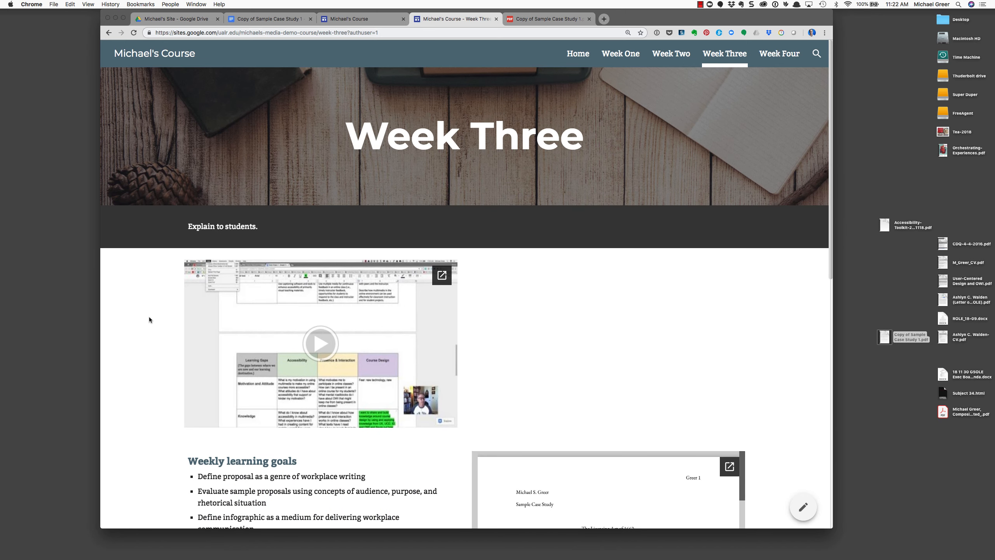
{"action": "scroll", "coordinate": [150, 319], "scroll_direction": "down", "scroll_amount": 10}
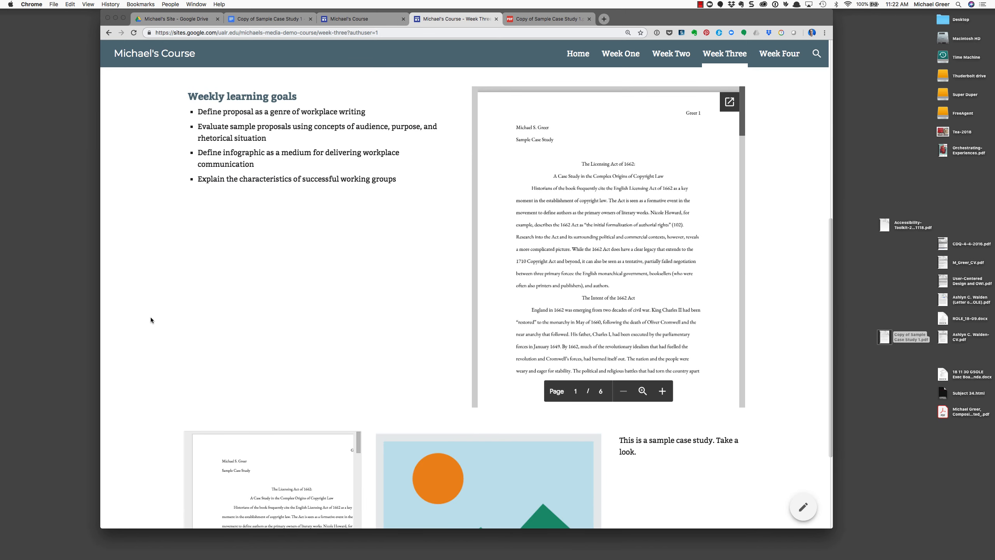
{"action": "scroll", "coordinate": [150, 320], "scroll_direction": "down", "scroll_amount": 4}
{"action": "scroll", "coordinate": [152, 319], "scroll_direction": "up", "scroll_amount": 7}
{"action": "scroll", "coordinate": [152, 320], "scroll_direction": "up", "scroll_amount": 7}
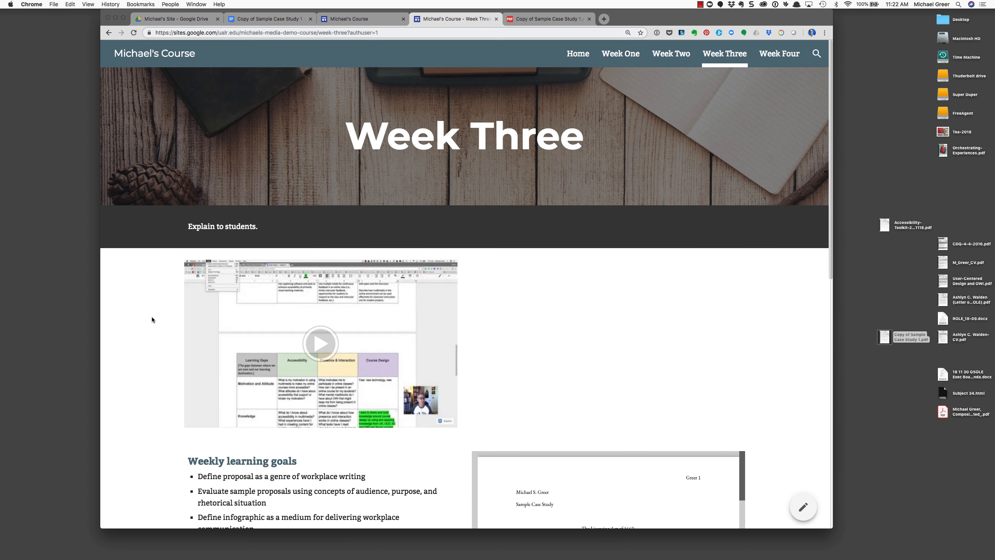